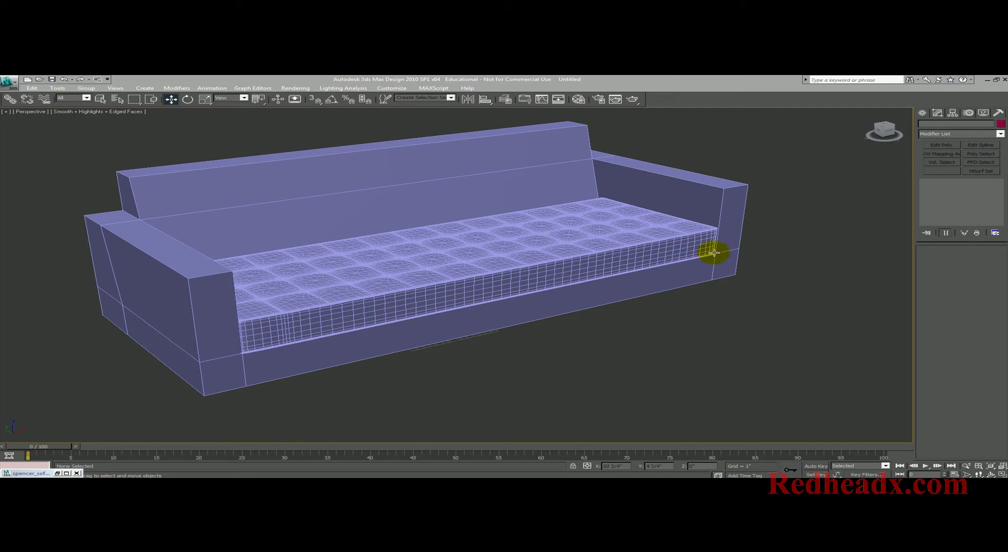
Make a copy of the seat cushion rotated about 68 degrees around its long axis.
{"action": "left_click", "coordinate": [545, 238]}
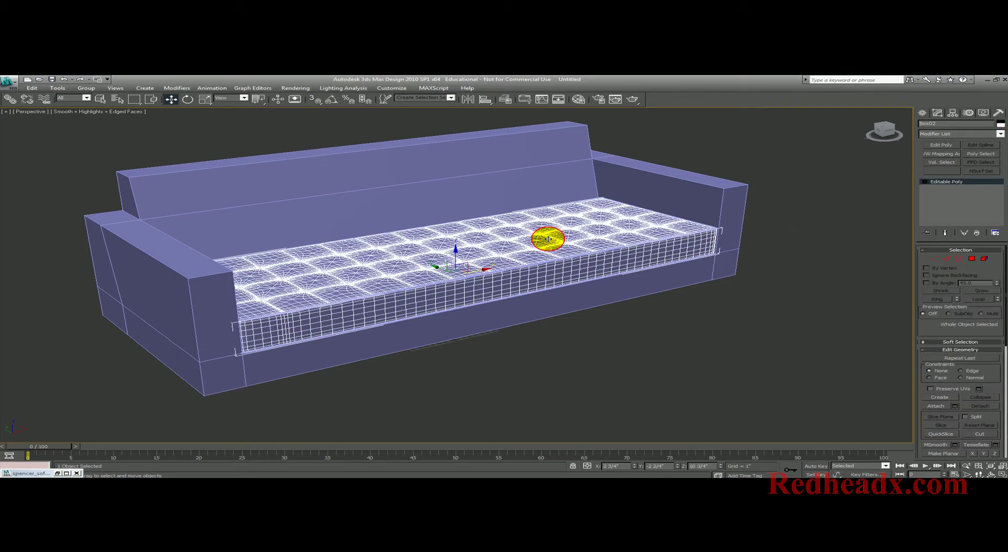
{"action": "key", "text": "e"}
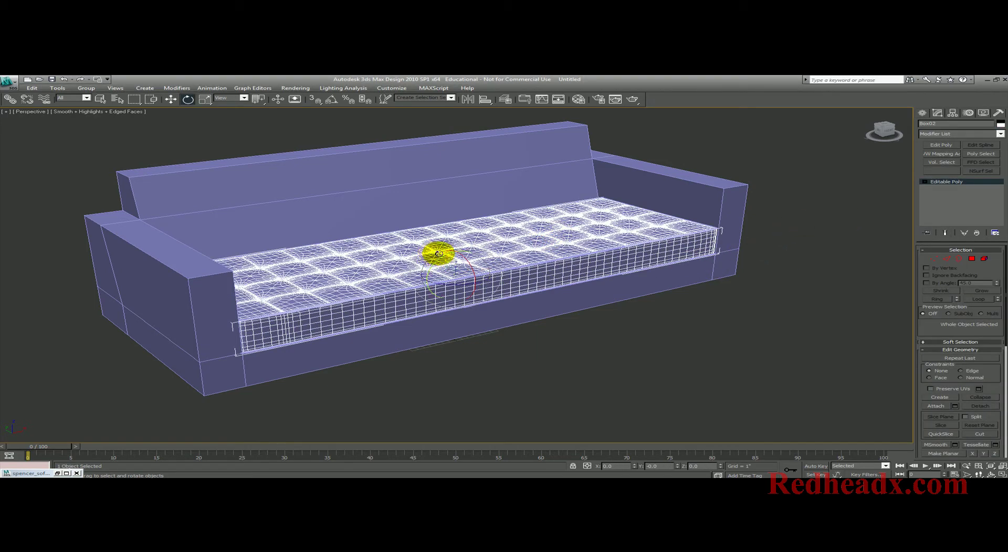
{"action": "mouse_move", "coordinate": [466, 263]}
{"action": "left_mouse_down"}
{"action": "mouse_move", "coordinate": [490, 315]}
{"action": "mouse_move", "coordinate": [484, 297]}
{"action": "mouse_move", "coordinate": [480, 313]}
{"action": "left_mouse_up"}
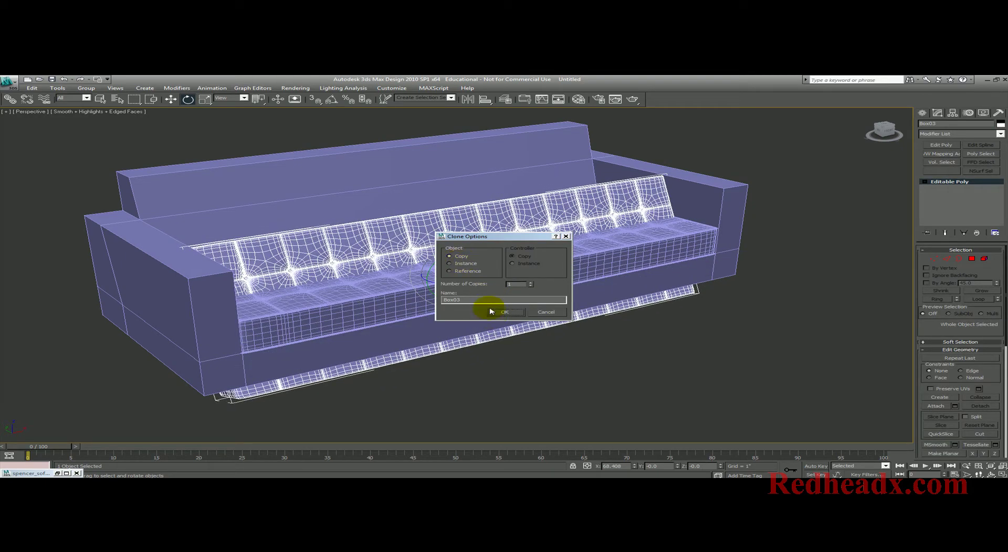
{"action": "left_click", "coordinate": [498, 313]}
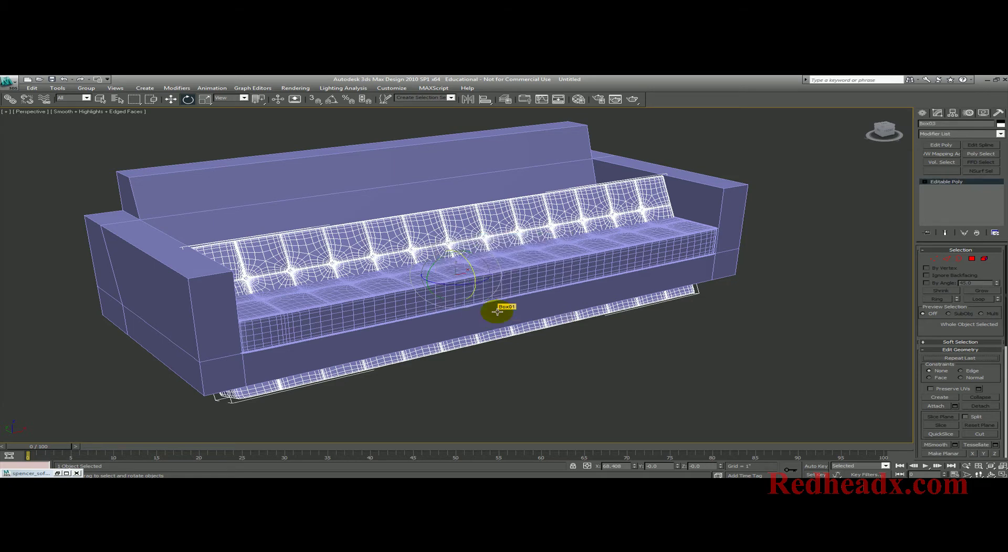
In the left view, move the rotated cushion copy up and back against the sofa's backrest.
{"action": "key", "text": "l"}
{"action": "middle_click_drag", "start_coordinate": [488, 285], "coordinate": [517, 348]}
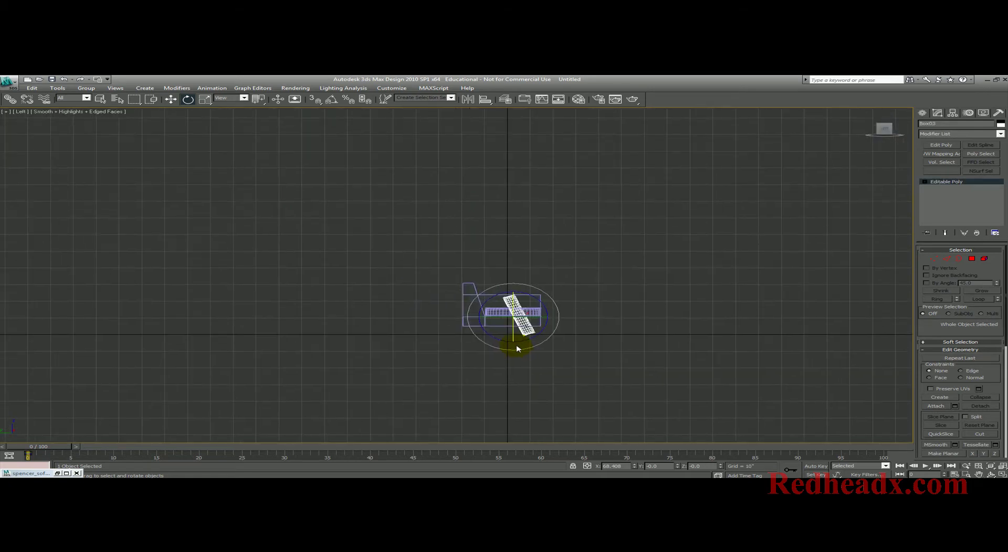
{"action": "scroll", "coordinate": [510, 300], "scroll_direction": "up", "scroll_amount": 5}
{"action": "middle_click_drag", "start_coordinate": [507, 244], "coordinate": [383, 378]}
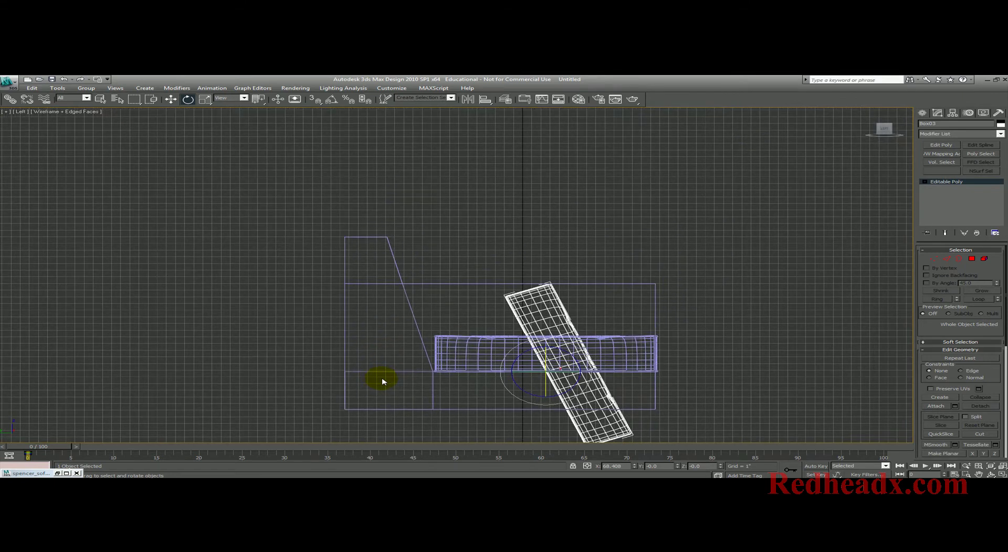
{"action": "key", "text": "w"}
{"action": "left_click_drag", "start_coordinate": [564, 360], "coordinate": [459, 363]}
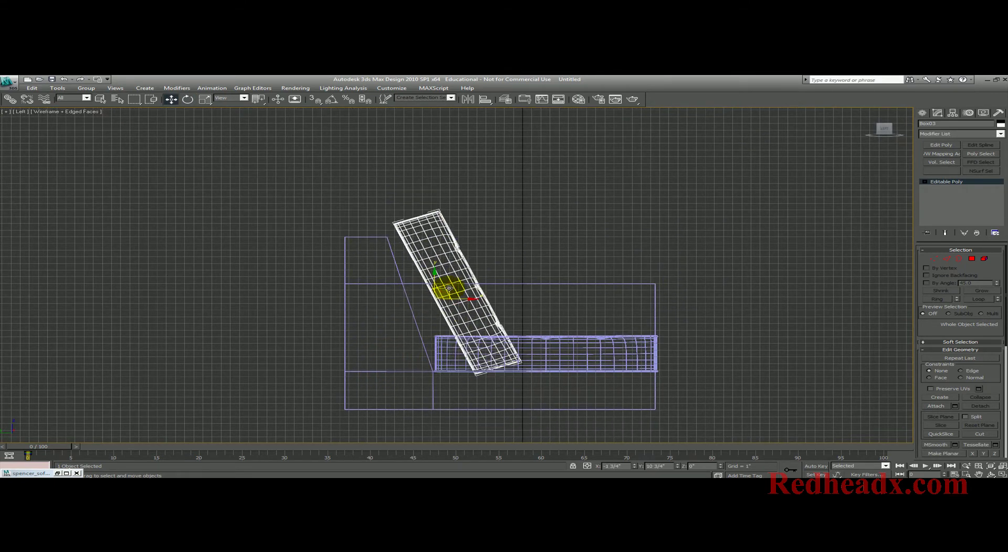
{"action": "key", "text": "r"}
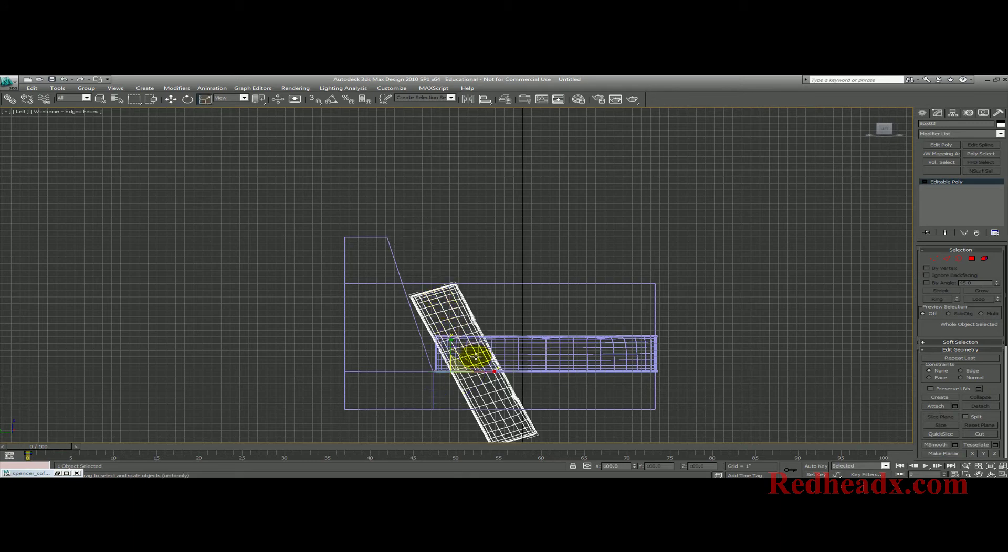
{"action": "key", "text": "e"}
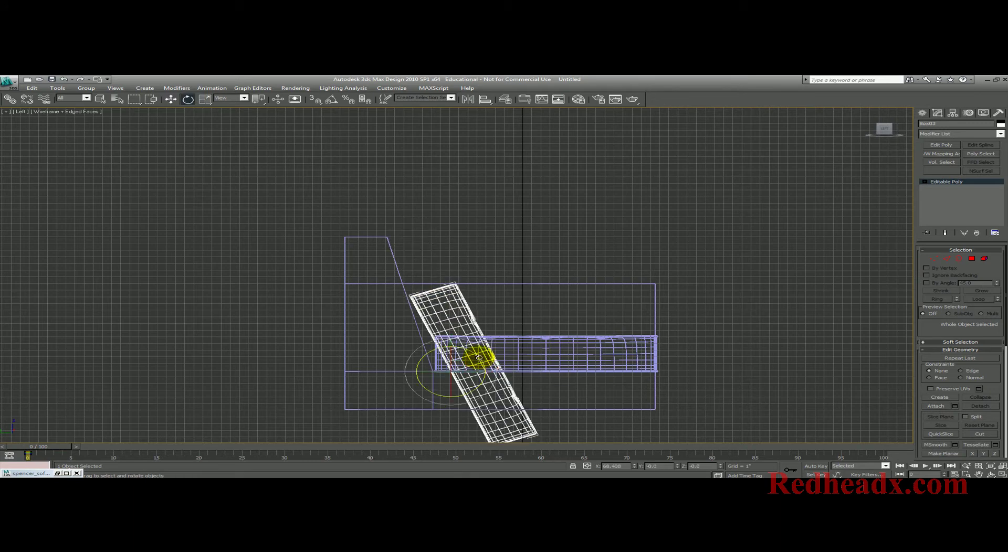
{"action": "key", "text": "e"}
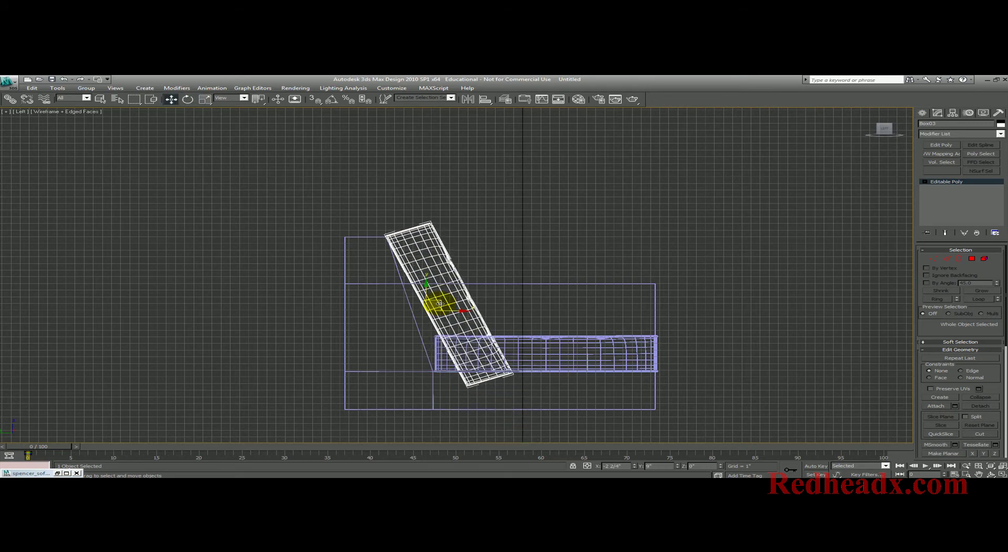
{"action": "key", "text": "r"}
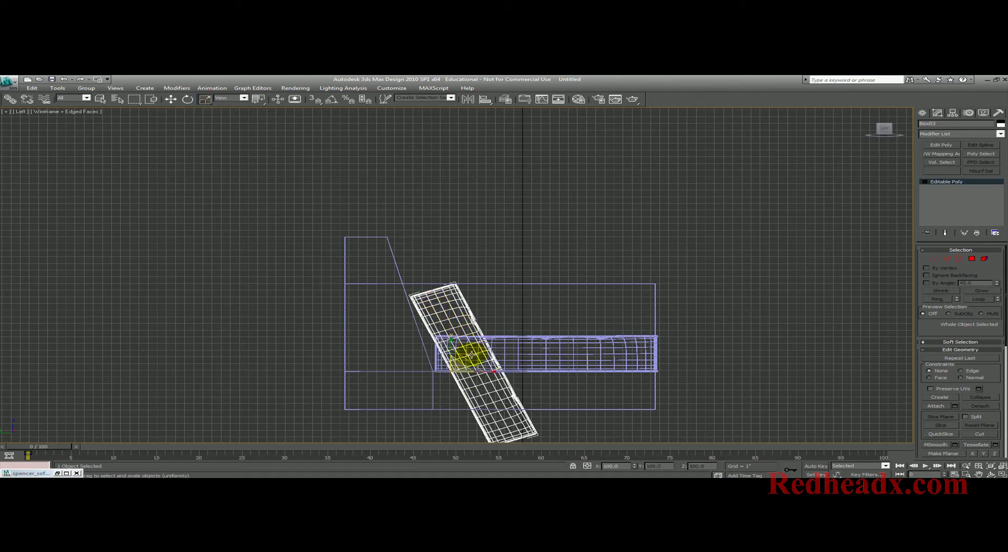
{"action": "left_click_drag", "start_coordinate": [469, 356], "coordinate": [417, 287]}
Scale and rotate the cushion copy to match the backrest's slope and nudge it flush against the backrest.
{"action": "key", "text": "e"}
{"action": "key", "text": "r"}
{"action": "key", "text": "w"}
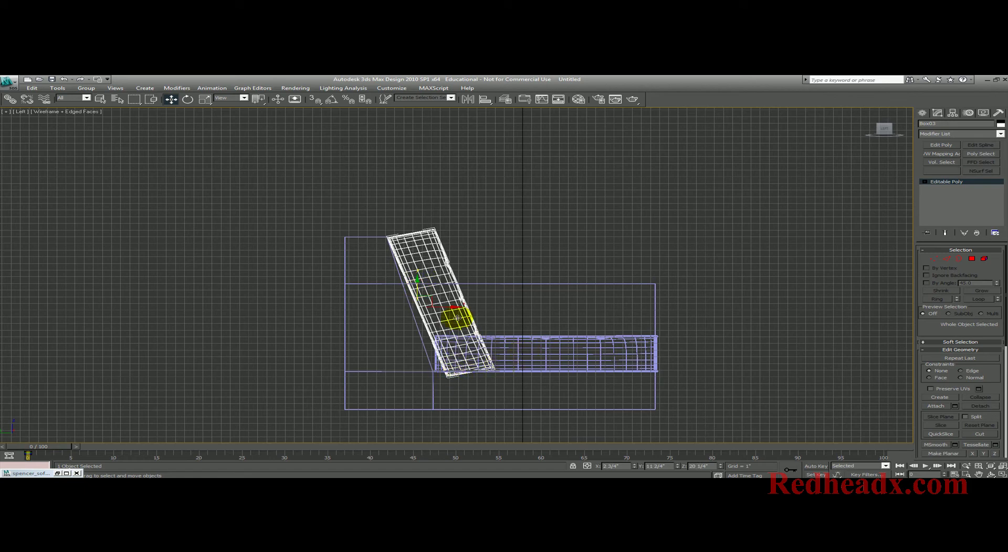
{"action": "left_click_drag", "start_coordinate": [448, 298], "coordinate": [440, 304]}
{"action": "key", "text": "w"}
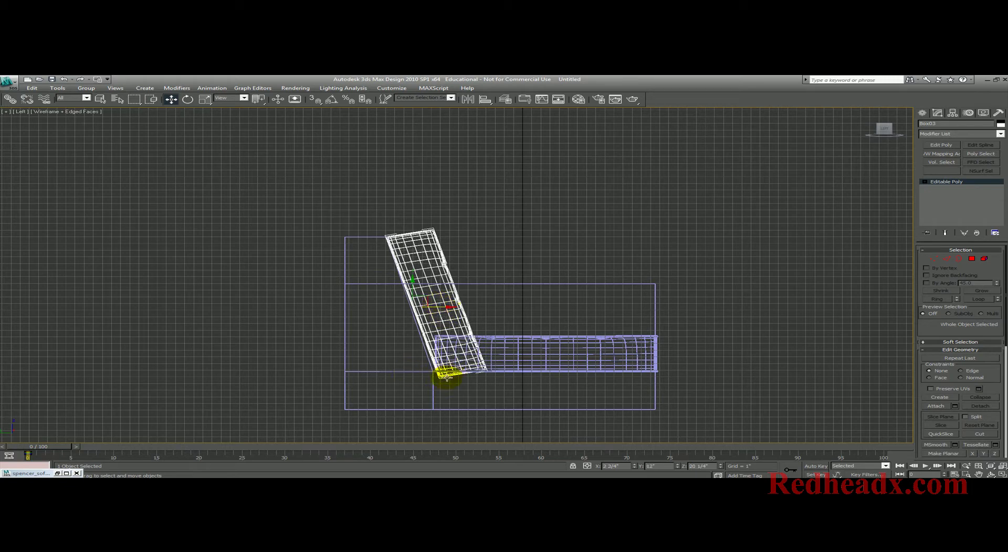
Check the cushion copy's fit in a shaded 3D view and remove the copy from the backrest.
{"action": "left_click", "coordinate": [521, 344]}
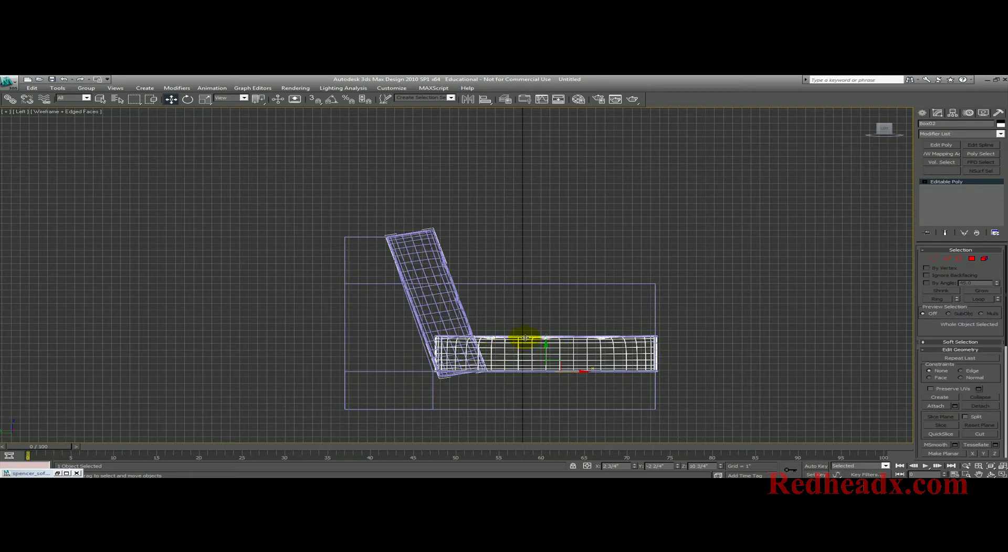
{"action": "middle_click_drag", "start_coordinate": [741, 336], "coordinate": [749, 333], "text": "alt"}
{"action": "scroll", "coordinate": [626, 337], "scroll_direction": "up", "scroll_amount": 4}
{"action": "key", "text": "F3"}
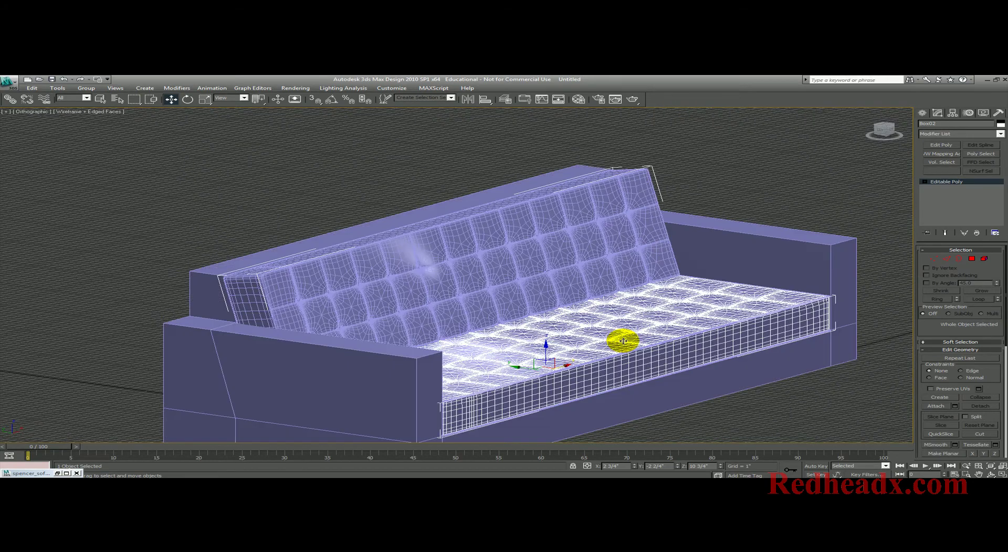
{"action": "key", "text": "F3"}
{"action": "key", "text": "F3"}
{"action": "key", "text": "F3"}
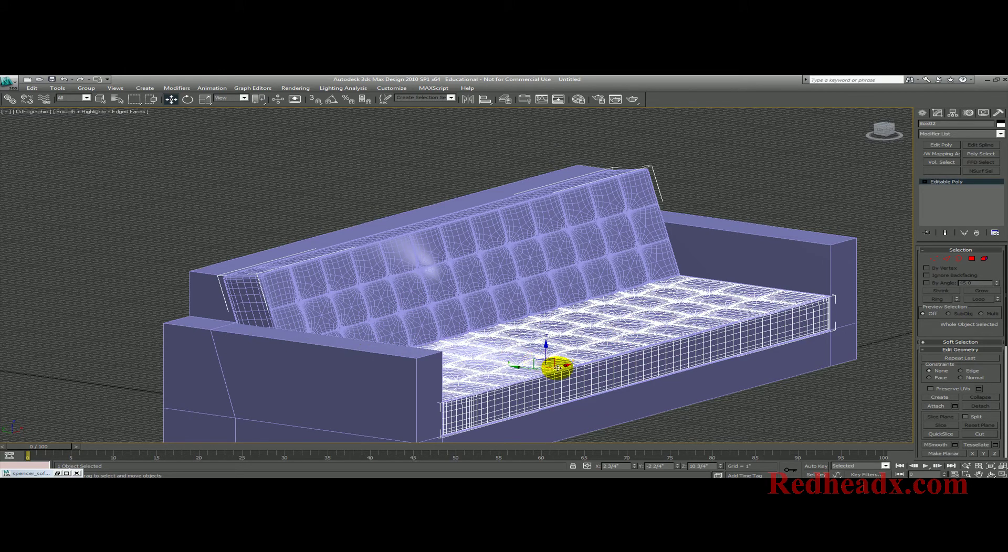
{"action": "left_click", "coordinate": [591, 354]}
{"action": "key", "text": "Delete"}
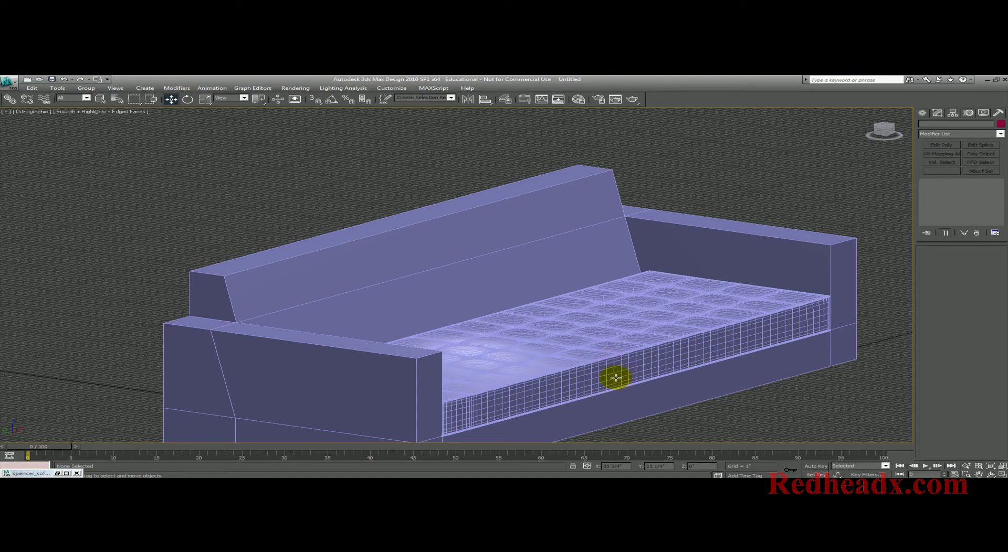
Select both objects that make up the seat cushion and group them as "cushin1".
{"action": "left_click", "coordinate": [694, 336]}
{"action": "left_click", "coordinate": [700, 345], "text": "ctrl"}
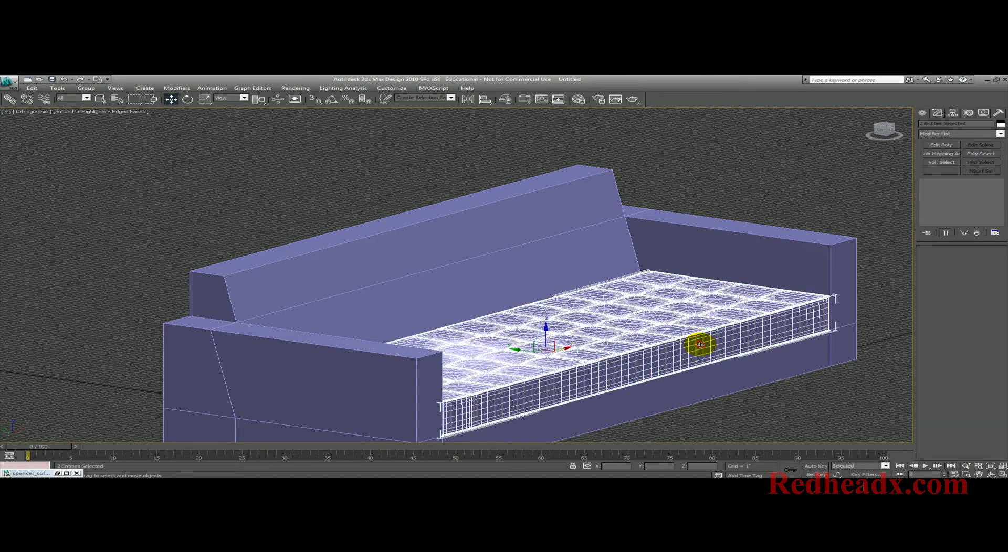
{"action": "left_click", "coordinate": [86, 88]}
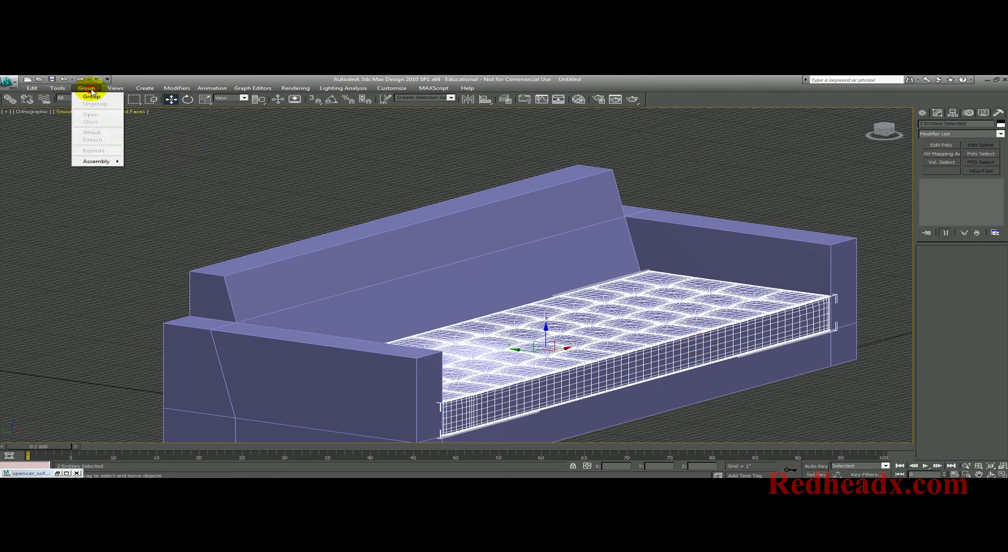
{"action": "left_click", "coordinate": [94, 97]}
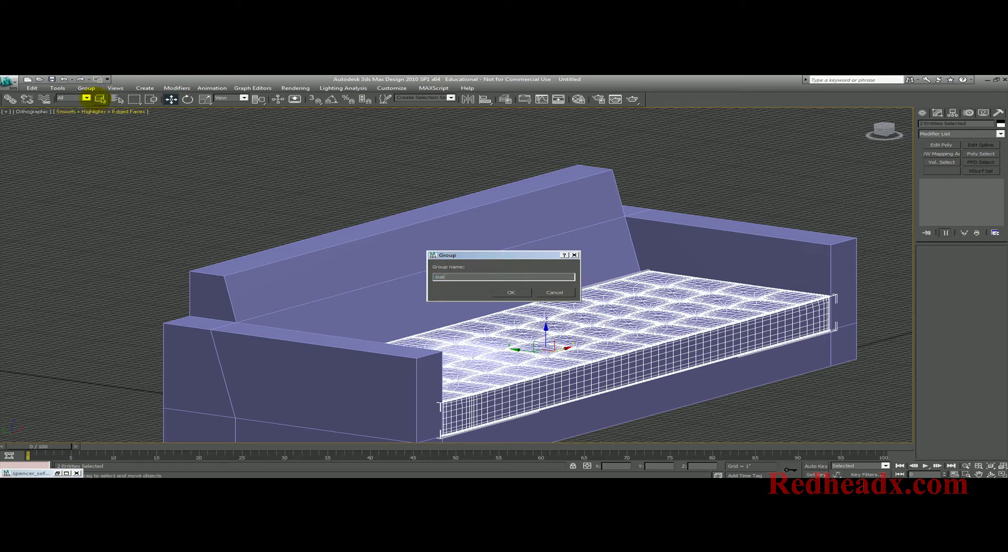
{"action": "key", "text": "Return"}
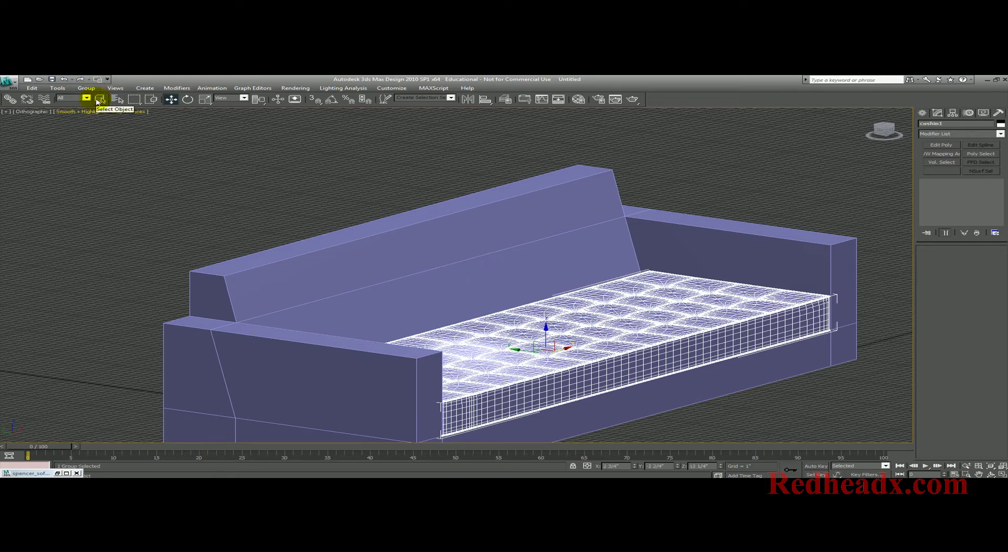
In the left view, make a copy of the seat cushion group rotated about 67 degrees.
{"action": "key", "text": "e"}
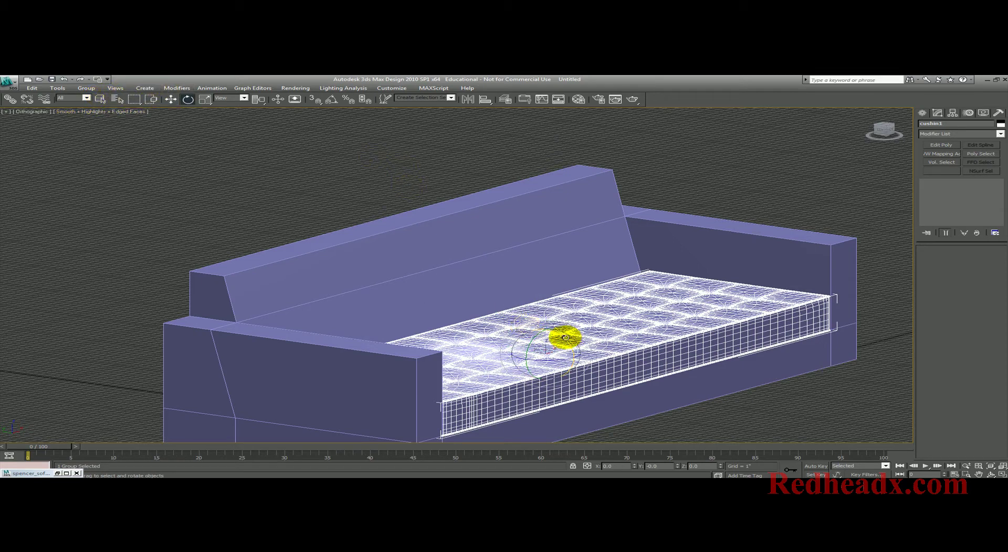
{"action": "left_click_drag", "start_coordinate": [565, 338], "coordinate": [610, 364]}
{"action": "key", "text": "l"}
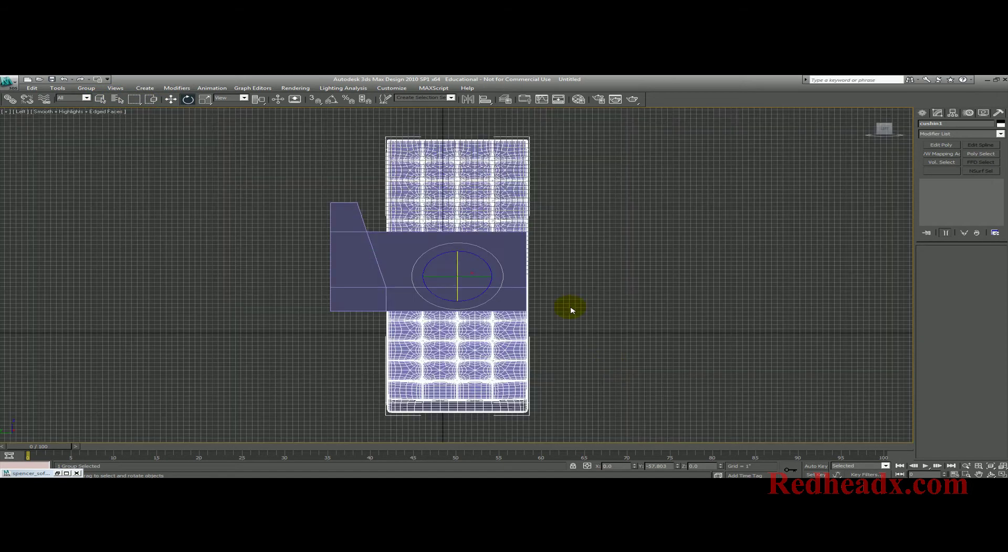
{"action": "mouse_move", "coordinate": [521, 270]}
{"action": "left_mouse_down"}
{"action": "mouse_move", "coordinate": [448, 241]}
{"action": "mouse_move", "coordinate": [536, 292]}
{"action": "left_mouse_up"}
{"action": "left_click", "coordinate": [505, 312]}
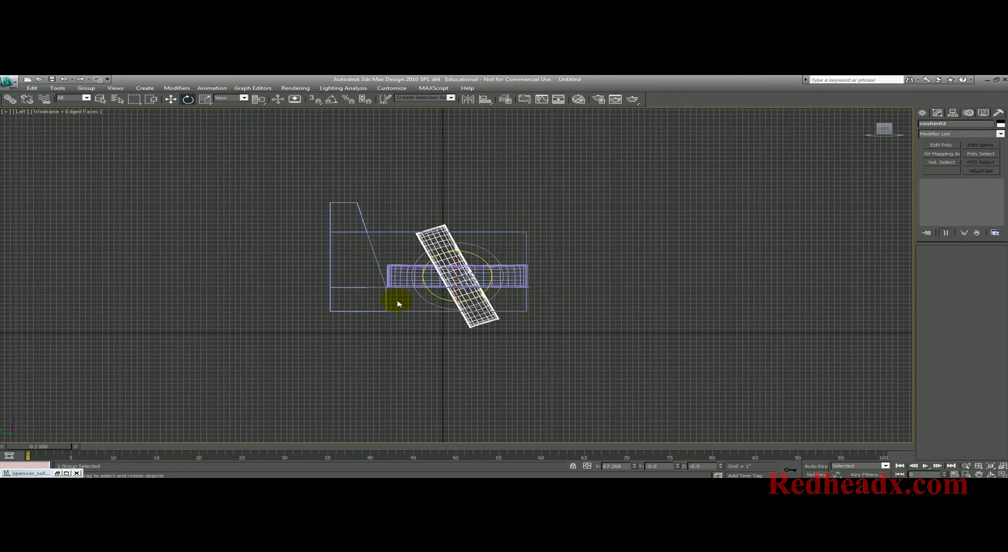
Move the rotated cushion group up to the backrest and scale it vertically to about 84%.
{"action": "key", "text": "w"}
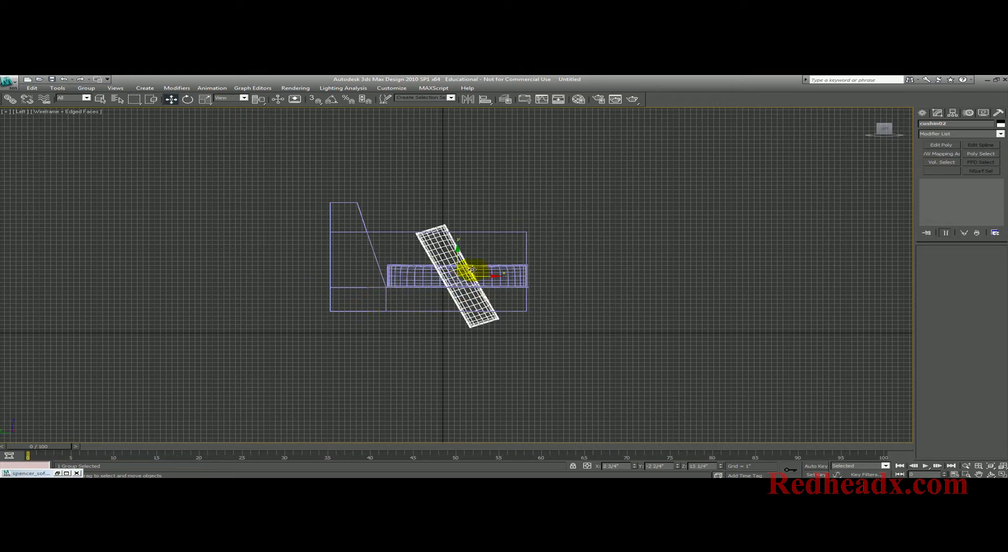
{"action": "left_click_drag", "start_coordinate": [473, 270], "coordinate": [393, 215]}
{"action": "key", "text": "r"}
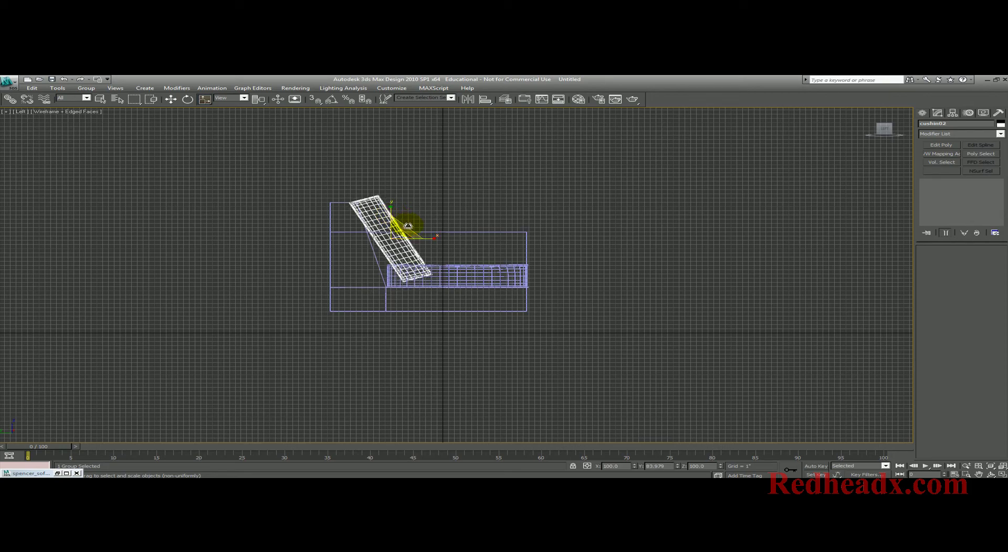
Rotate the back cushion group more upright to match the backrest's slope and move it flush against the backrest.
{"action": "key", "text": "e"}
{"action": "left_click_drag", "start_coordinate": [411, 228], "coordinate": [420, 225]}
{"action": "key", "text": "w"}
{"action": "key", "text": "e"}
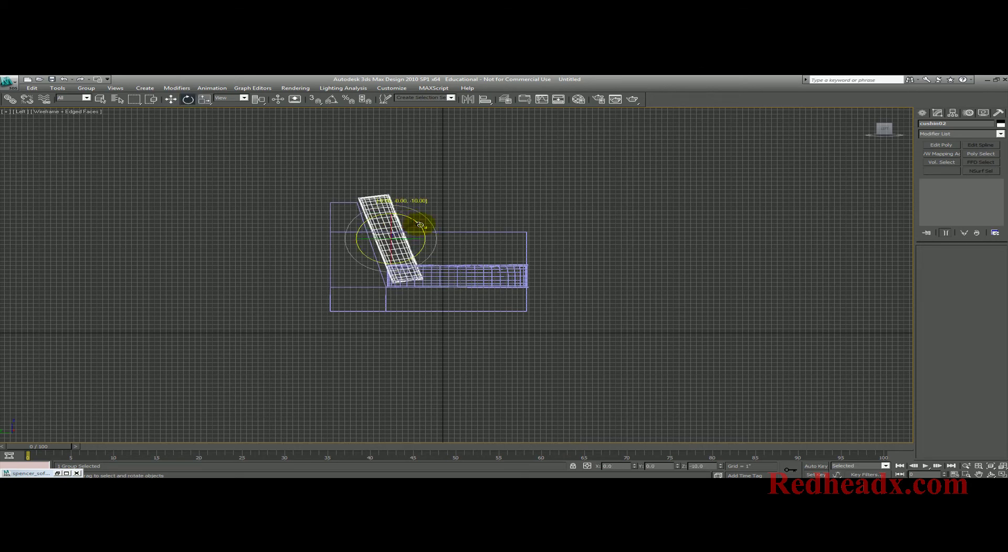
{"action": "left_click", "coordinate": [481, 196]}
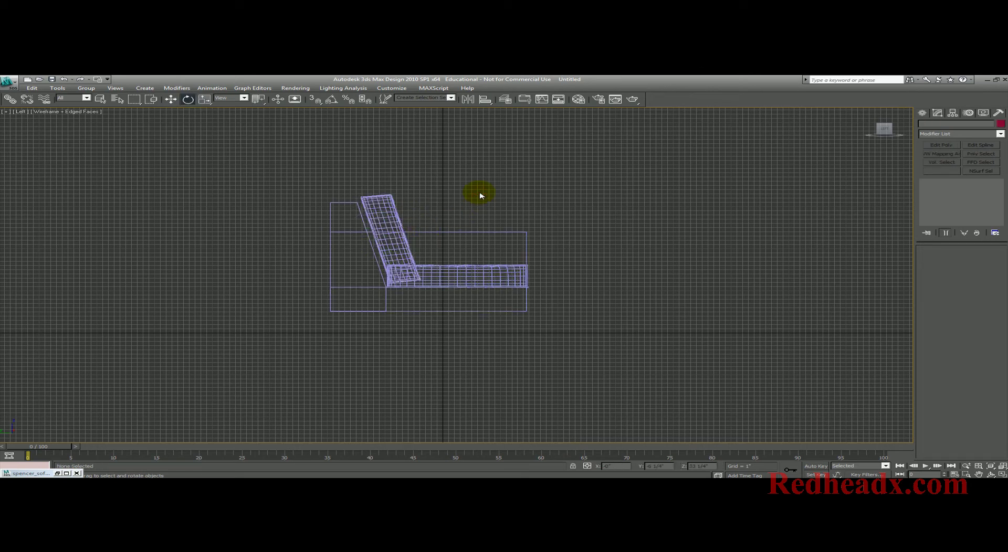
{"action": "left_click", "coordinate": [400, 218]}
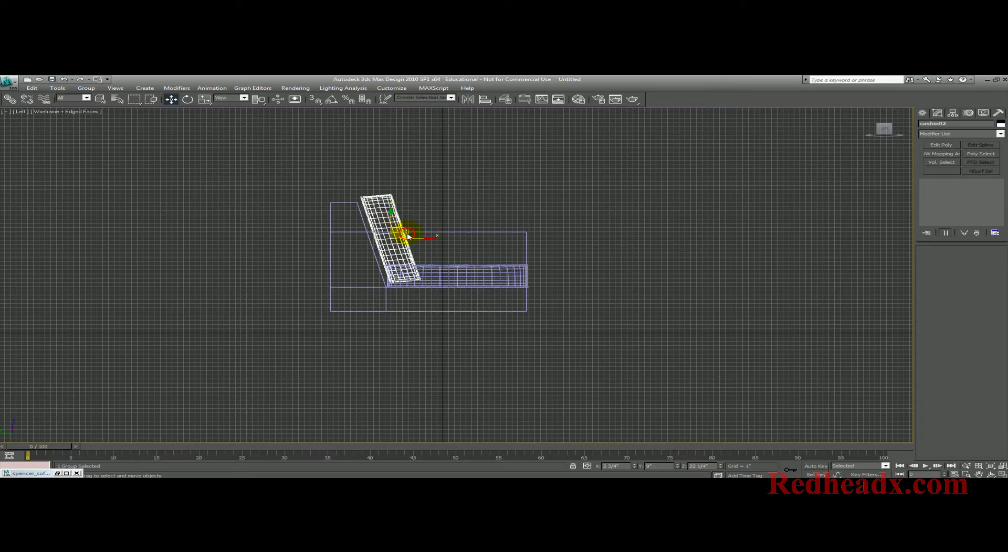
{"action": "left_click", "coordinate": [406, 232]}
{"action": "left_click", "coordinate": [385, 214]}
{"action": "left_click_drag", "start_coordinate": [408, 229], "coordinate": [406, 233]}
Scale the seat cushion group up slightly along the sofa's depth.
{"action": "left_click", "coordinate": [490, 273]}
{"action": "key", "text": "e"}
{"action": "key", "text": "r"}
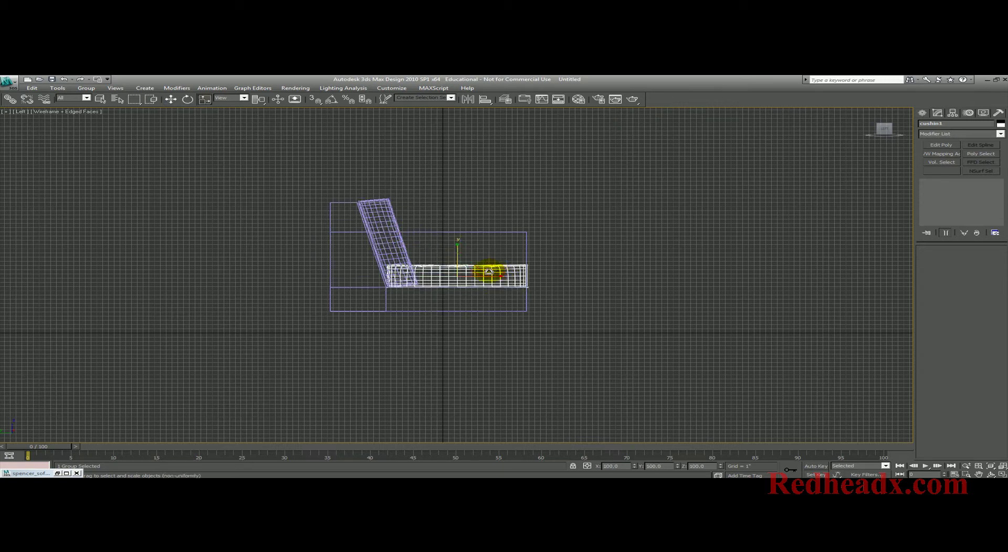
{"action": "left_click_drag", "start_coordinate": [500, 276], "coordinate": [504, 276]}
{"action": "key", "text": "w"}
Inspect the seat and back cushions' fit within the sofa frame in a shaded perspective view.
{"action": "mouse_move", "coordinate": [505, 276]}
{"action": "middle_mouse_down", "text": "alt"}
{"action": "mouse_move", "coordinate": [507, 288]}
{"action": "mouse_move", "coordinate": [486, 270]}
{"action": "middle_mouse_up", "text": "alt"}
{"action": "key", "text": "F3"}
{"action": "left_click", "coordinate": [625, 171]}
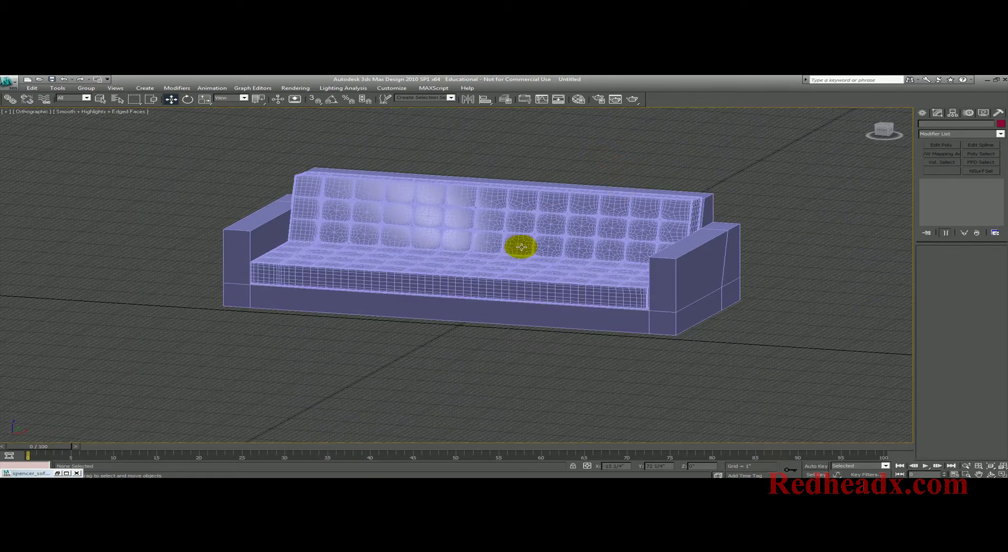
{"action": "middle_click_drag", "start_coordinate": [493, 238], "coordinate": [522, 237], "text": "alt"}
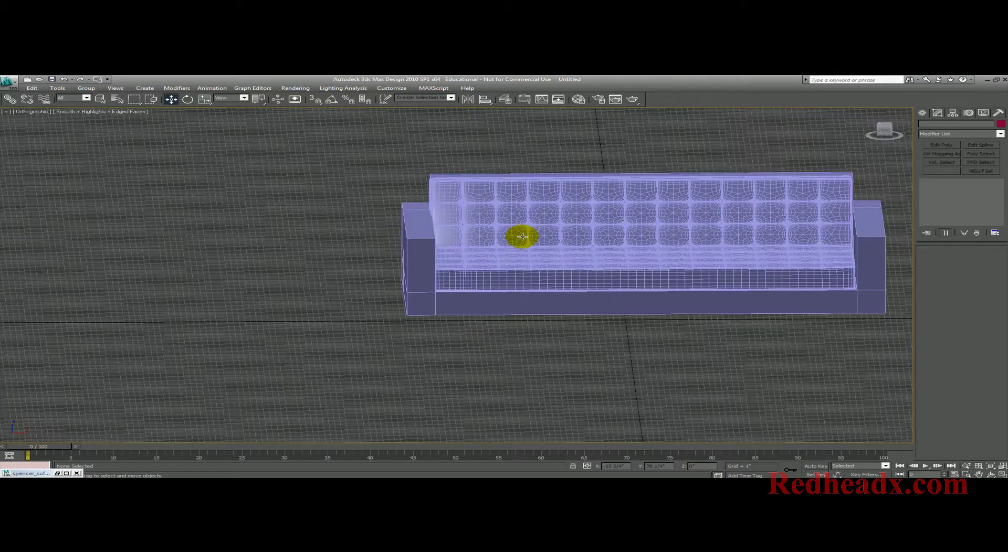
{"action": "middle_click_drag", "start_coordinate": [637, 231], "coordinate": [528, 258]}
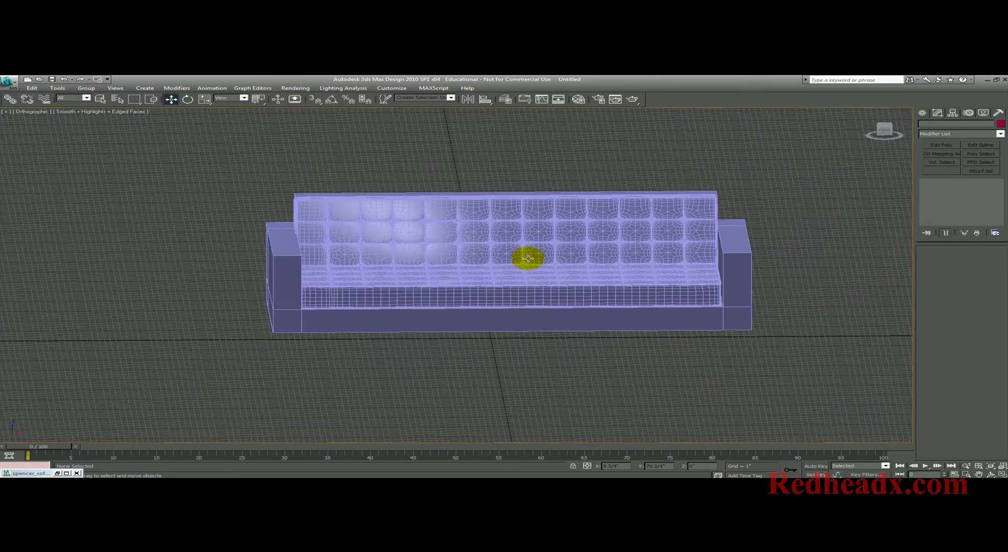
{"action": "scroll", "coordinate": [528, 258], "scroll_direction": "up", "scroll_amount": 5}
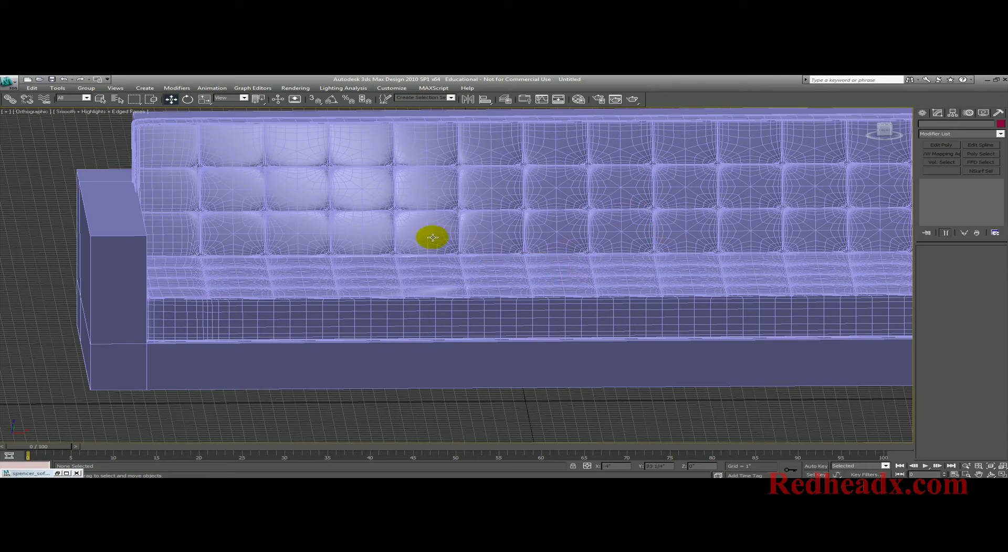
{"action": "middle_click_drag", "start_coordinate": [269, 187], "coordinate": [249, 169], "text": "alt"}
{"action": "middle_click_drag", "start_coordinate": [294, 219], "coordinate": [486, 369]}
{"action": "key", "text": "p"}
{"action": "key", "text": "z"}
{"action": "middle_click_drag", "start_coordinate": [434, 325], "coordinate": [495, 308], "text": "alt"}
{"action": "scroll", "coordinate": [500, 305], "scroll_direction": "up", "scroll_amount": 5}
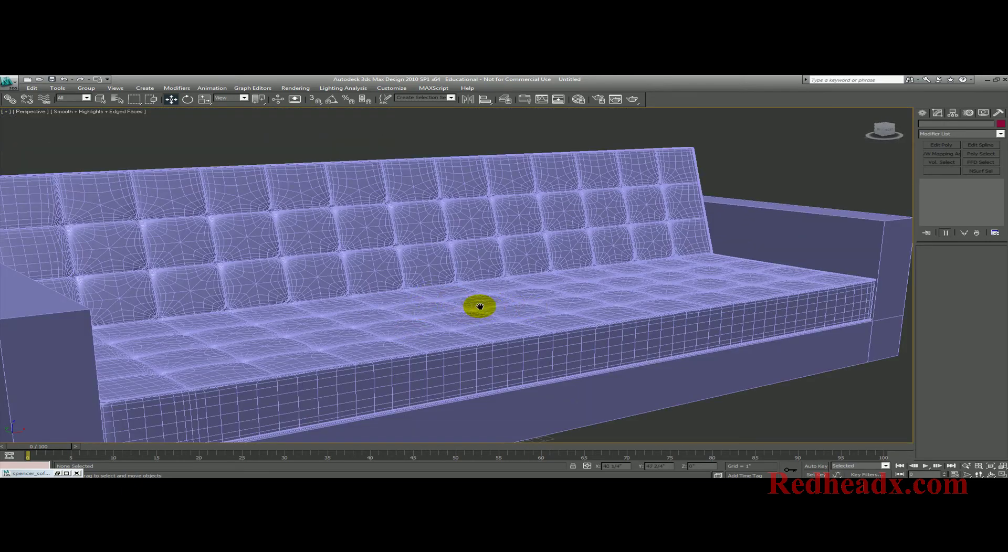
Select the sofa frame box and switch to editing its edges.
{"action": "scroll", "coordinate": [536, 288], "scroll_direction": "down", "scroll_amount": 6}
{"action": "left_click", "coordinate": [152, 278]}
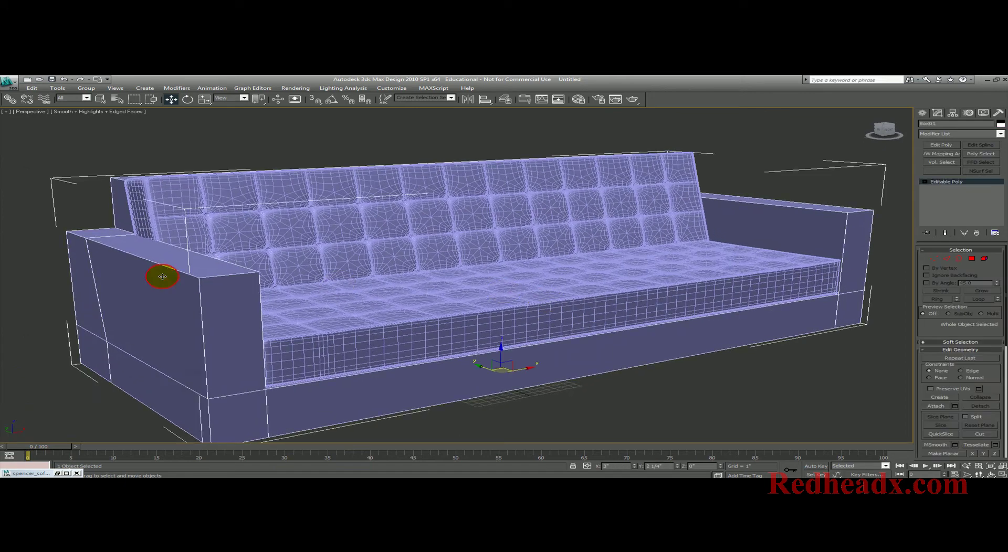
{"action": "mouse_move", "coordinate": [252, 283]}
{"action": "middle_mouse_down", "text": "alt"}
{"action": "mouse_move", "coordinate": [234, 286]}
{"action": "mouse_move", "coordinate": [255, 284]}
{"action": "middle_mouse_up", "text": "alt"}
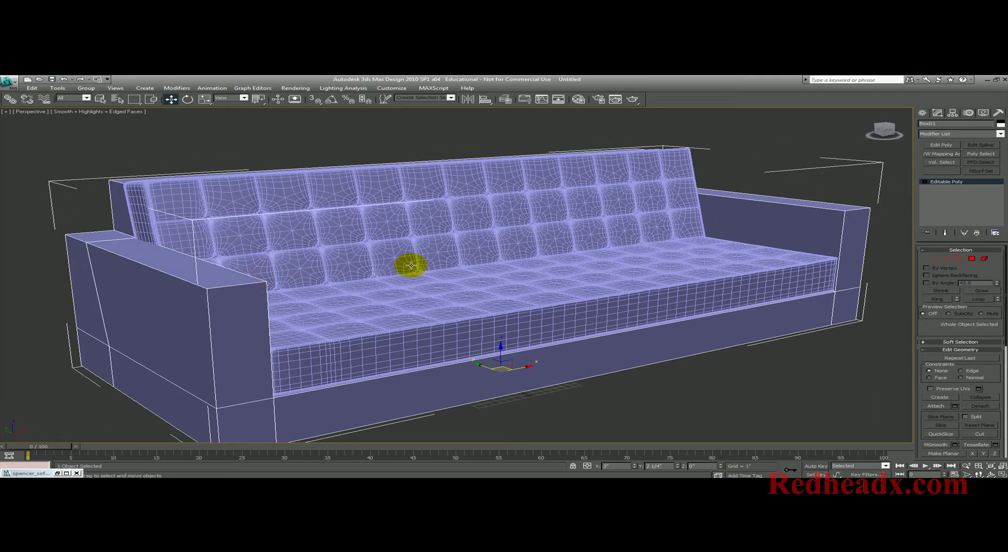
{"action": "left_click", "coordinate": [946, 260]}
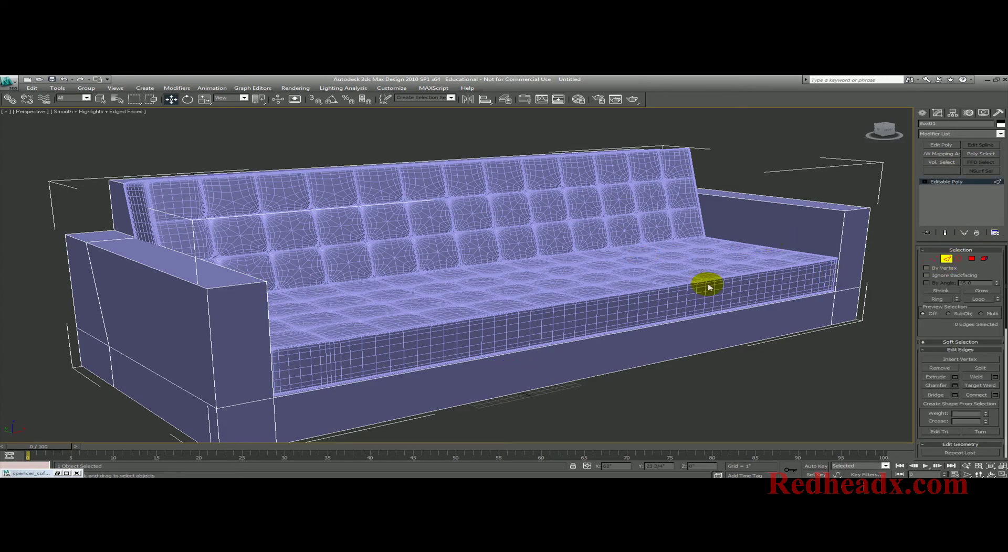
Select the width-wise edges across both armrests and connect them with 2 segments and a pinch of 74.
{"action": "middle_click_drag", "start_coordinate": [704, 282], "coordinate": [678, 280], "text": "alt"}
{"action": "middle_click_drag", "start_coordinate": [750, 235], "coordinate": [804, 247]}
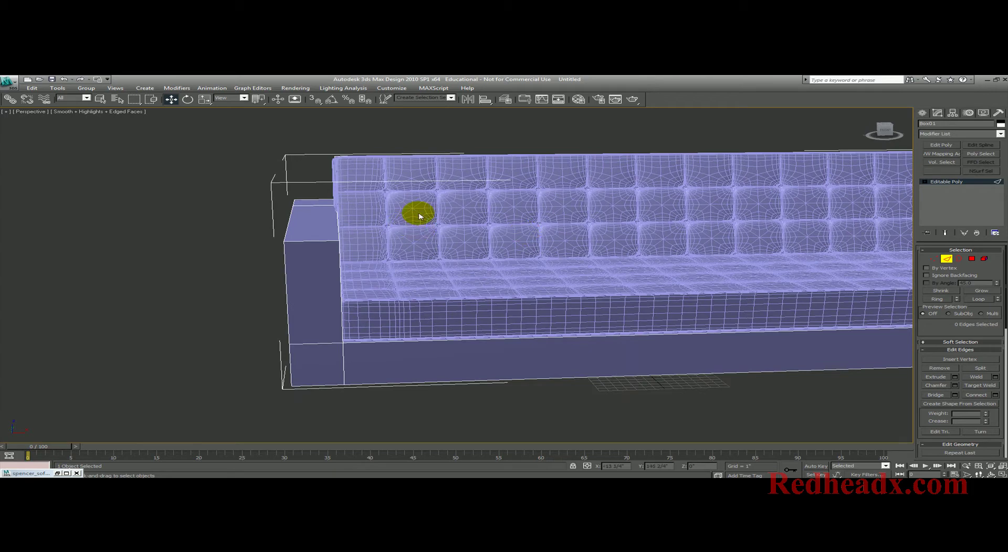
{"action": "left_click_drag", "start_coordinate": [319, 174], "coordinate": [317, 424]}
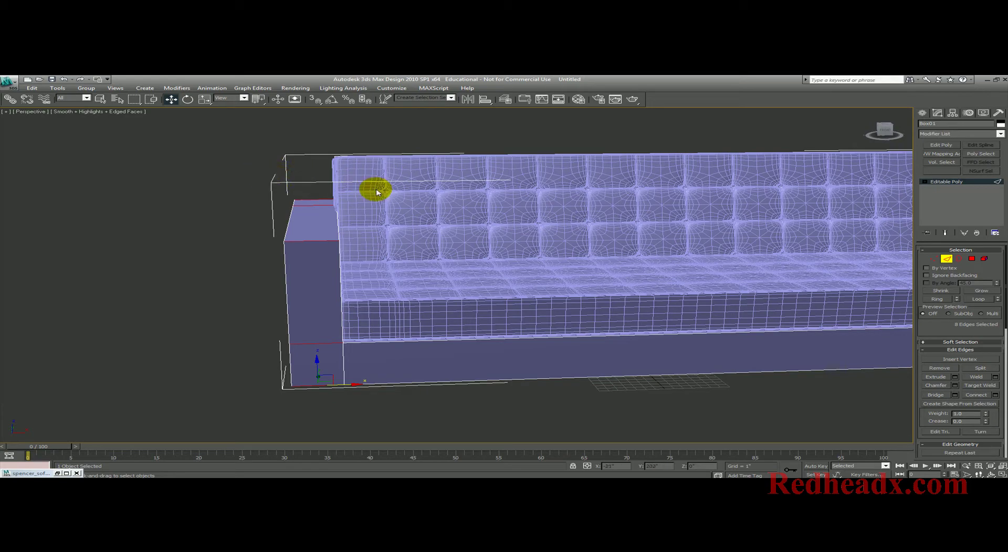
{"action": "middle_click_drag", "start_coordinate": [581, 203], "coordinate": [378, 214], "text": "alt"}
{"action": "scroll", "coordinate": [497, 215], "scroll_direction": "up", "scroll_amount": 2}
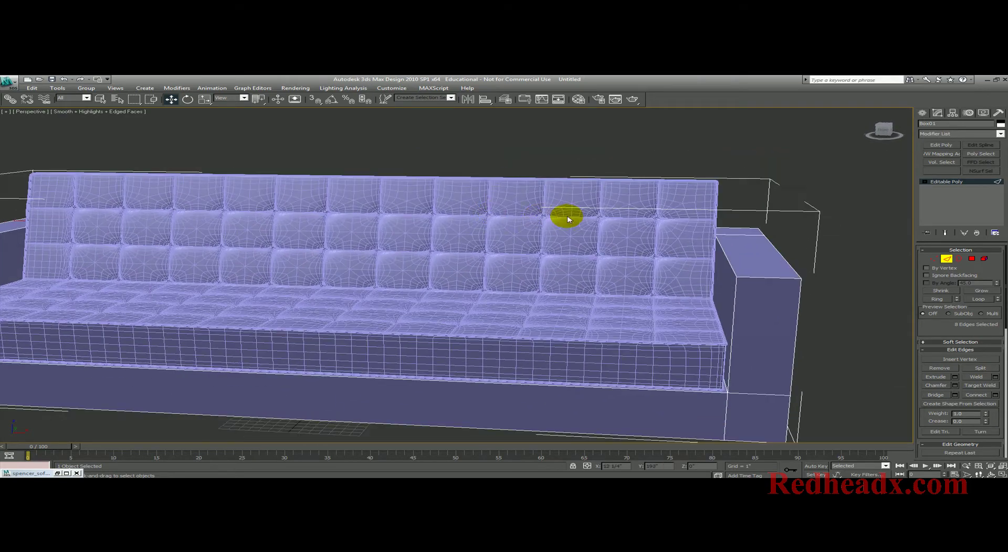
{"action": "middle_click_drag", "start_coordinate": [562, 216], "coordinate": [473, 196]}
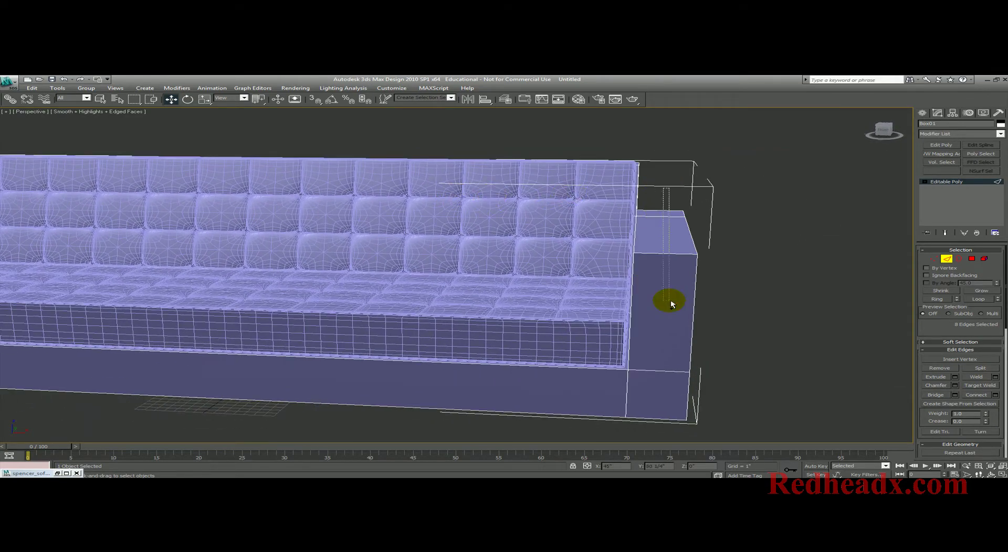
{"action": "left_click_drag", "start_coordinate": [670, 300], "coordinate": [652, 437], "text": "ctrl"}
{"action": "middle_click_drag", "start_coordinate": [527, 336], "coordinate": [682, 342]}
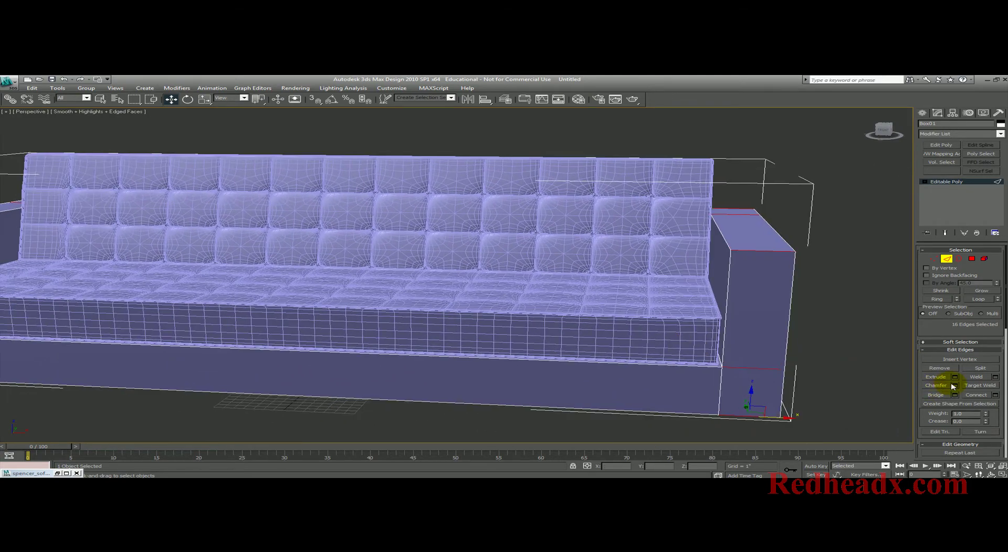
{"action": "left_click", "coordinate": [997, 396]}
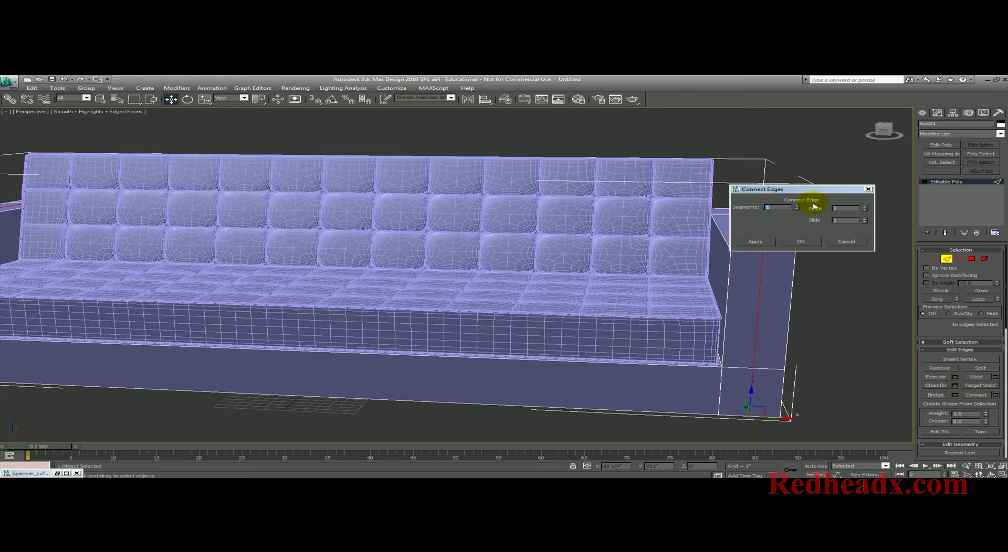
{"action": "left_click_drag", "start_coordinate": [800, 193], "coordinate": [602, 188]}
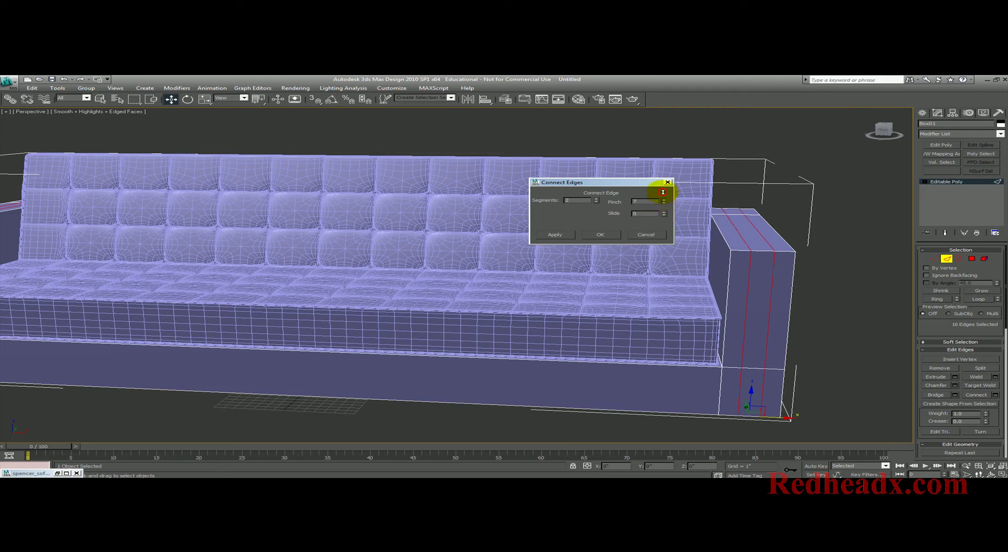
{"action": "left_click_drag", "start_coordinate": [663, 192], "coordinate": [660, 144]}
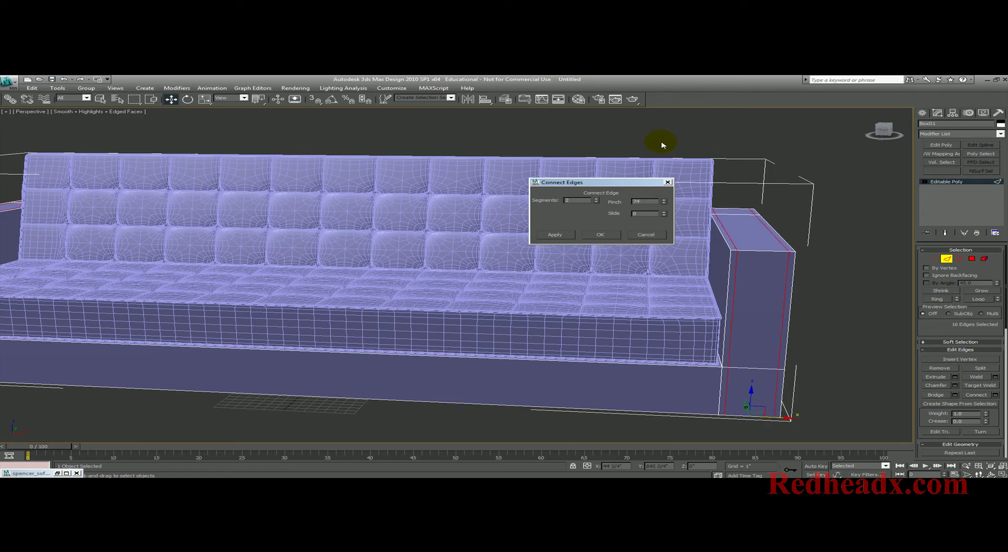
{"action": "left_click", "coordinate": [601, 235]}
From the top view, select the depth-wise edges at the back of the frame and connect them with a pair of loops.
{"action": "middle_click_drag", "start_coordinate": [642, 304], "coordinate": [590, 294]}
{"action": "middle_click_drag", "start_coordinate": [586, 257], "coordinate": [594, 329], "text": "alt"}
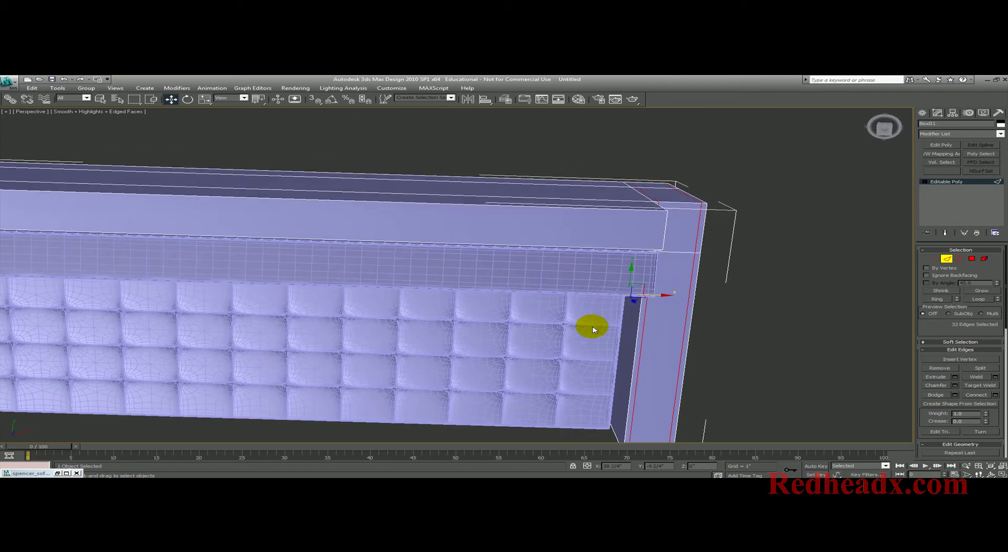
{"action": "key", "text": "t"}
{"action": "scroll", "coordinate": [580, 250], "scroll_direction": "up", "scroll_amount": 5}
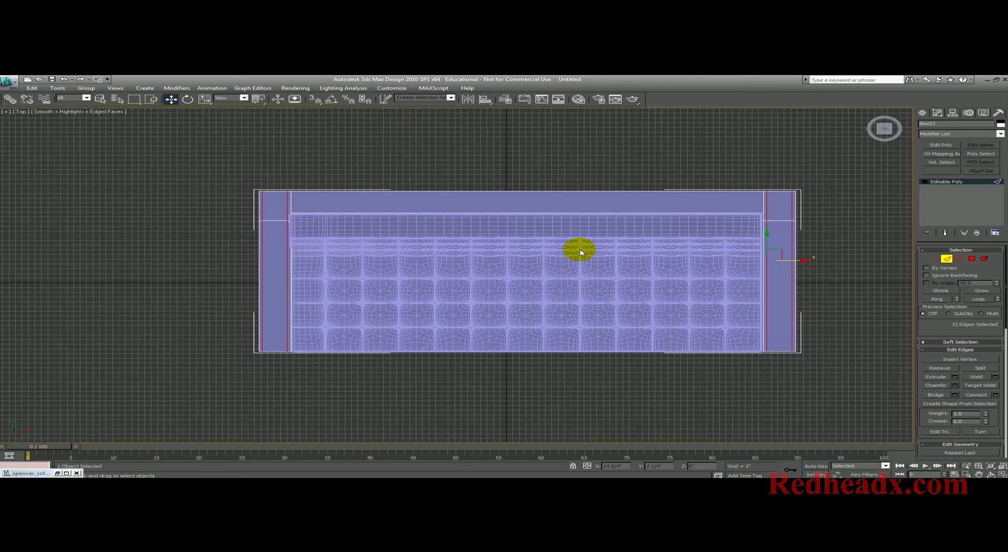
{"action": "left_click_drag", "start_coordinate": [844, 195], "coordinate": [251, 208]}
{"action": "right_click", "coordinate": [591, 177]}
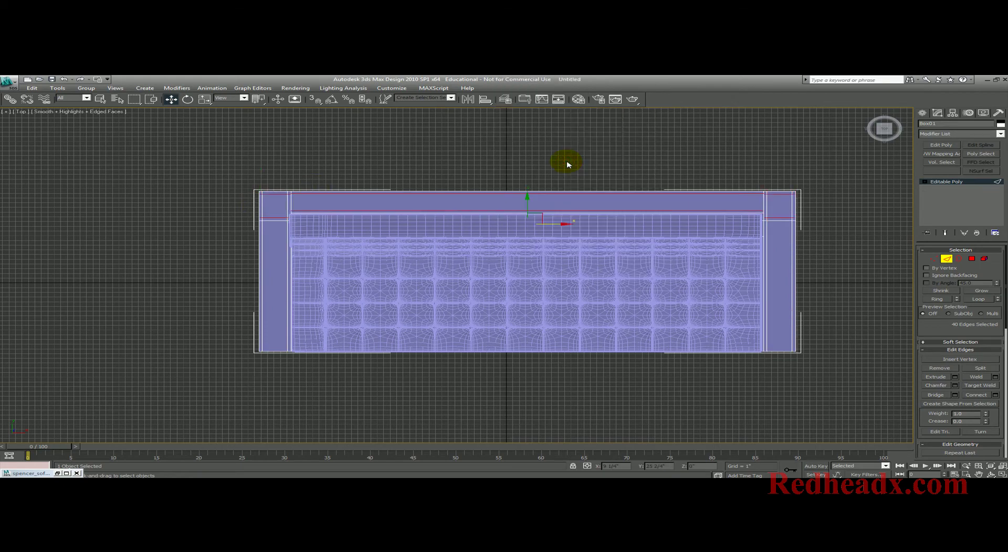
{"action": "middle_click_drag", "start_coordinate": [532, 192], "coordinate": [475, 193]}
{"action": "scroll", "coordinate": [553, 147], "scroll_direction": "up", "scroll_amount": 5}
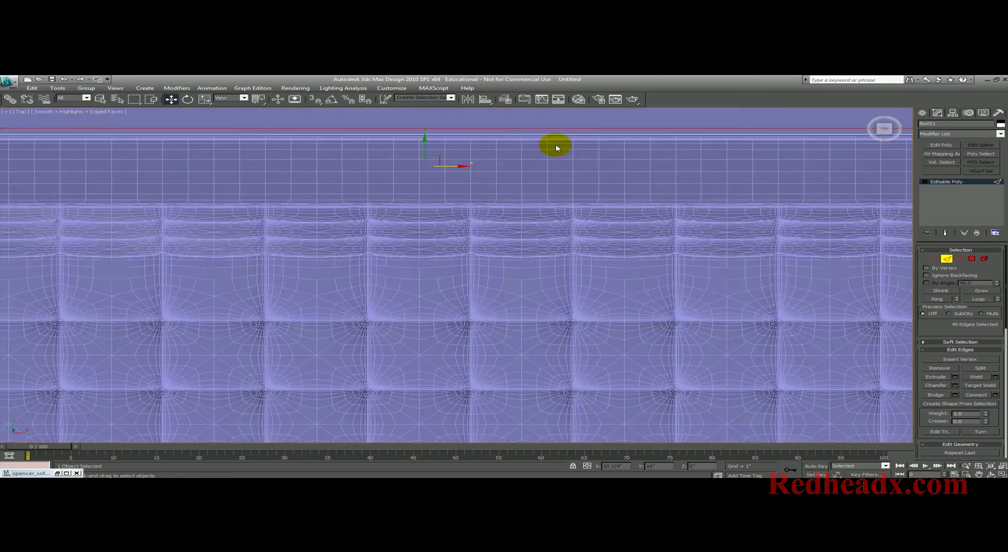
{"action": "middle_click_drag", "start_coordinate": [554, 146], "coordinate": [568, 248]}
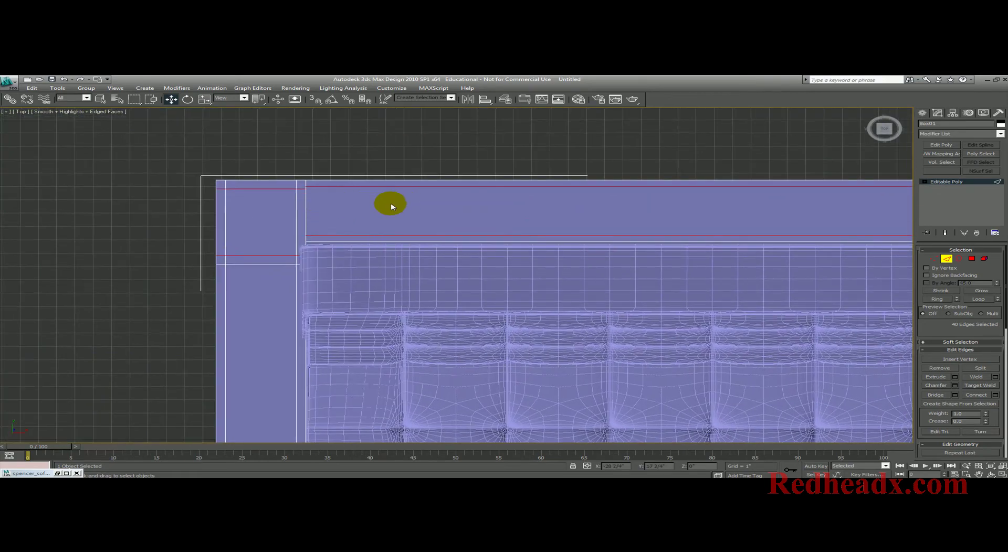
Select the depth-wise edges of both armrests' front portion and connect them with 2 segments and a pinch of 96.
{"action": "middle_click_drag", "start_coordinate": [390, 205], "coordinate": [416, 255], "text": "alt"}
{"action": "key", "text": "t"}
{"action": "scroll", "coordinate": [419, 297], "scroll_direction": "up", "scroll_amount": 6}
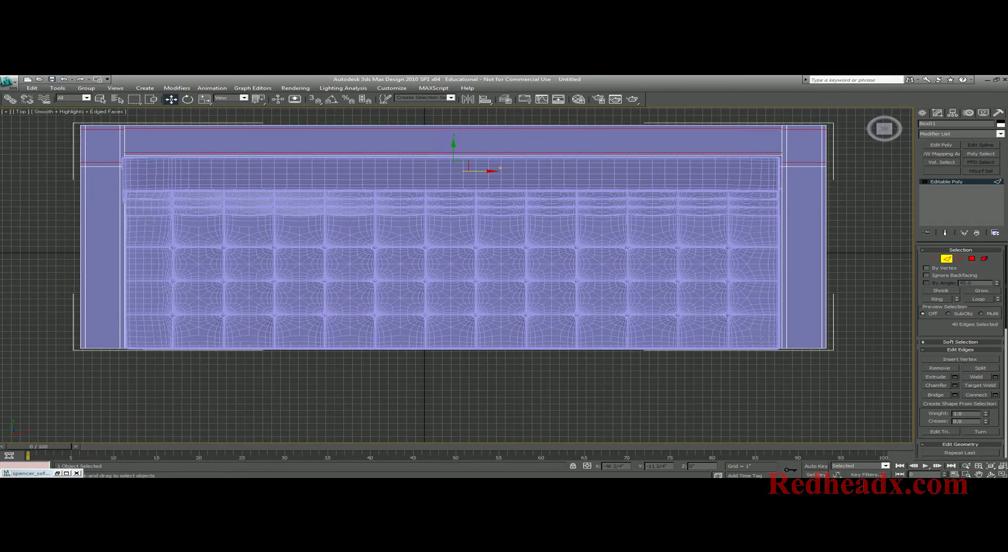
{"action": "key", "text": "alt+x"}
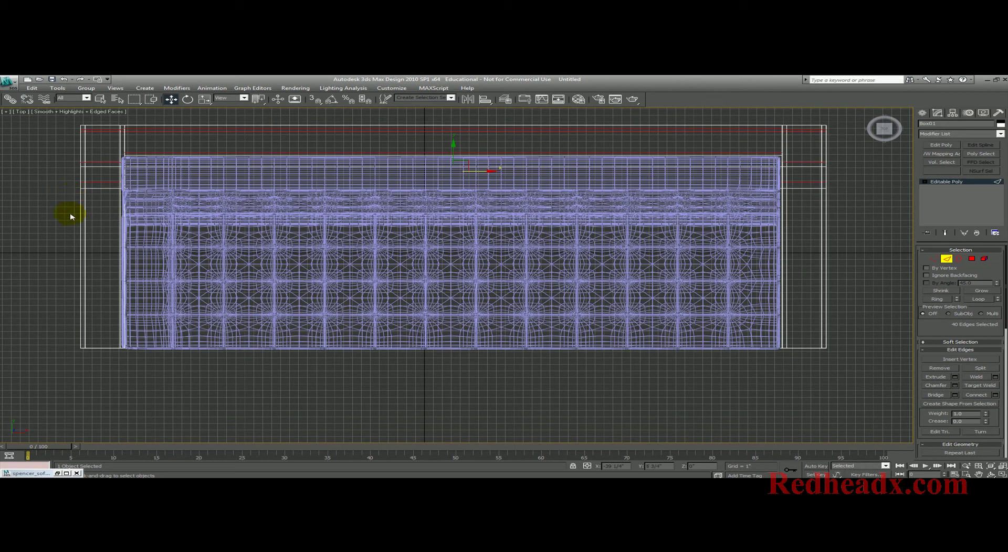
{"action": "left_click_drag", "start_coordinate": [52, 321], "coordinate": [876, 333]}
{"action": "right_click", "coordinate": [875, 335]}
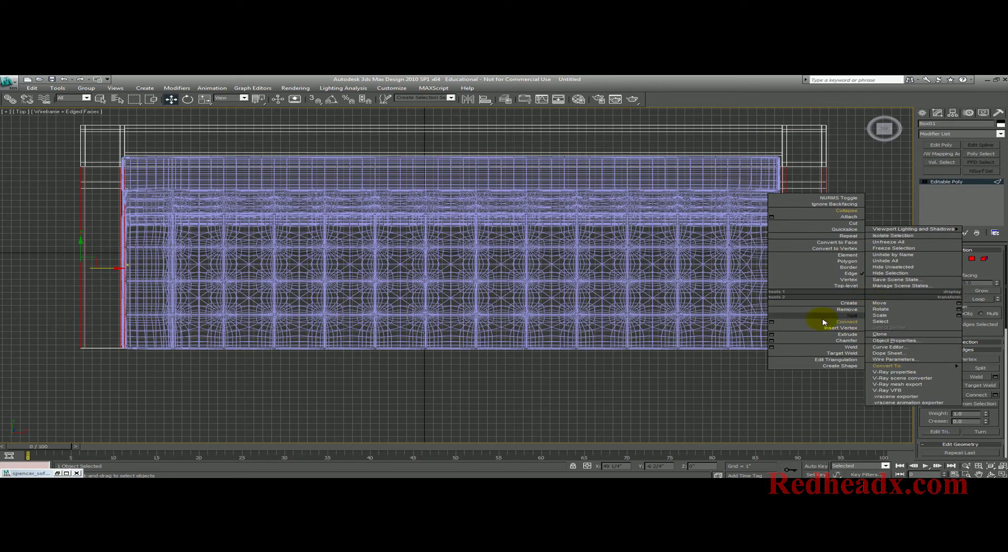
{"action": "left_click", "coordinate": [777, 324]}
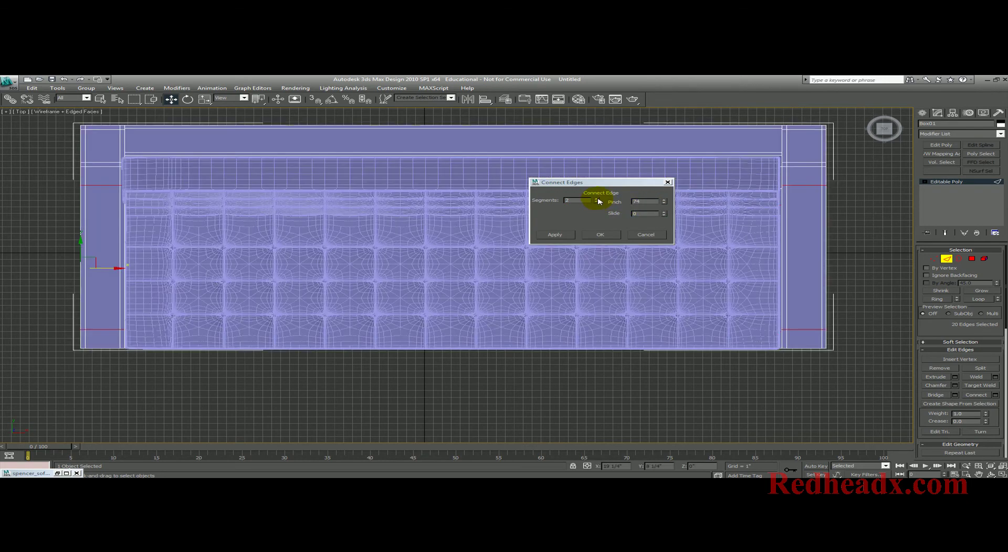
{"action": "left_click", "coordinate": [597, 199]}
{"action": "left_click", "coordinate": [597, 201]}
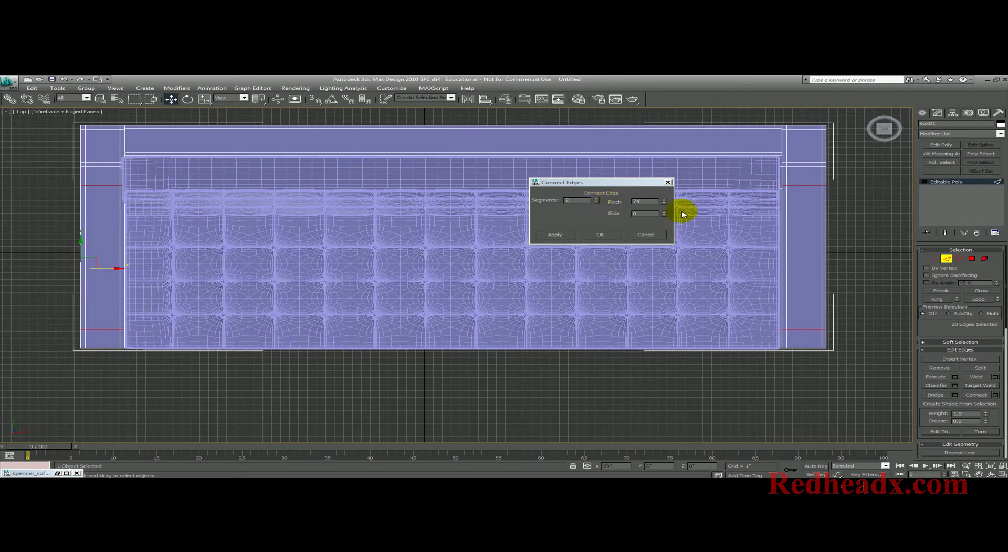
{"action": "left_click_drag", "start_coordinate": [664, 202], "coordinate": [664, 184]}
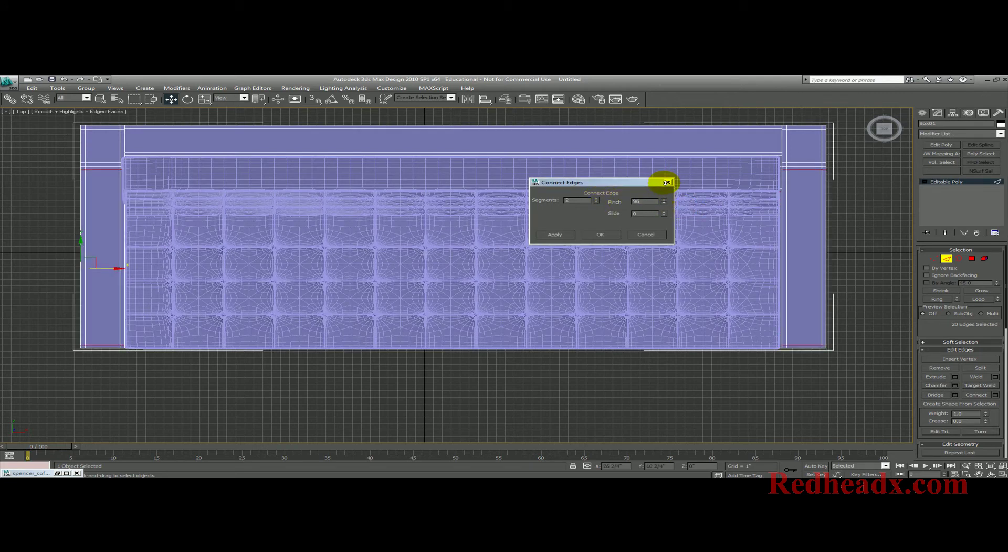
{"action": "left_click", "coordinate": [599, 236]}
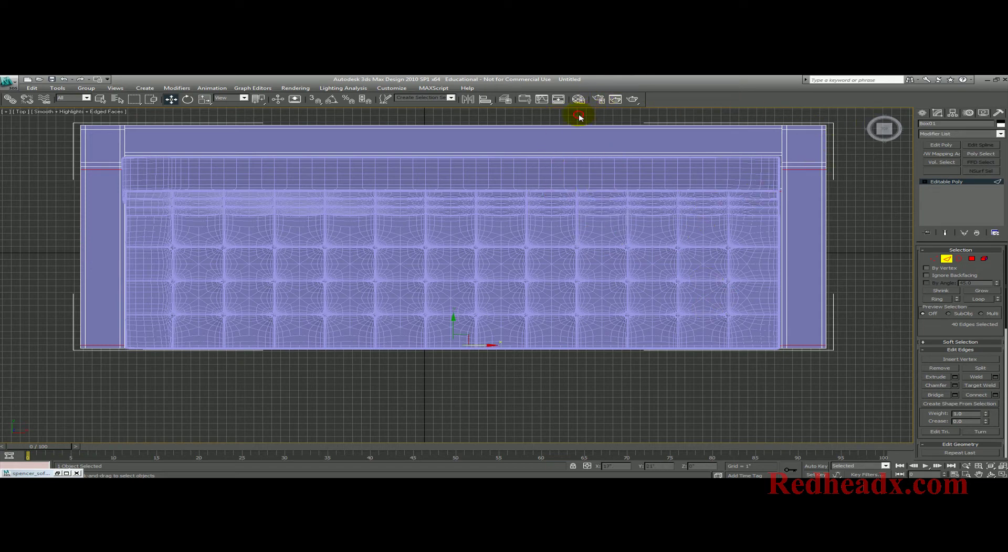
Select the frame's long lengthwise edges between the armrests and connect them with 2 segments and a pinch of 98.
{"action": "left_click_drag", "start_coordinate": [580, 116], "coordinate": [554, 418]}
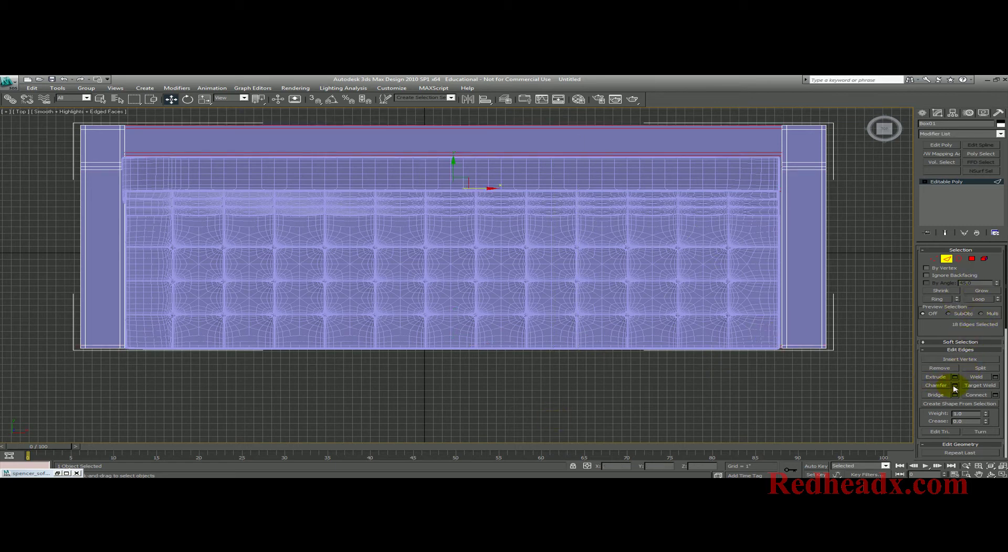
{"action": "right_click", "coordinate": [664, 263]}
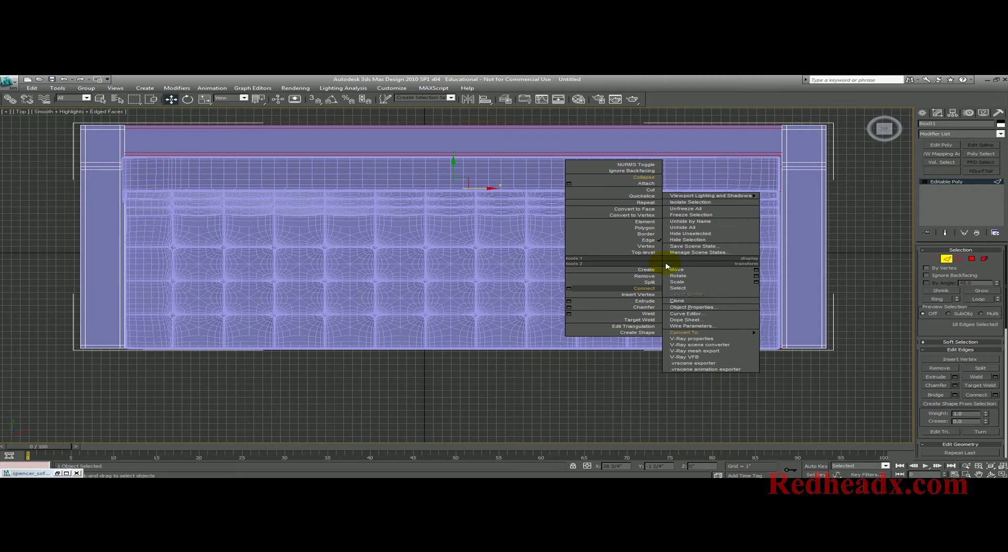
{"action": "left_click", "coordinate": [651, 291]}
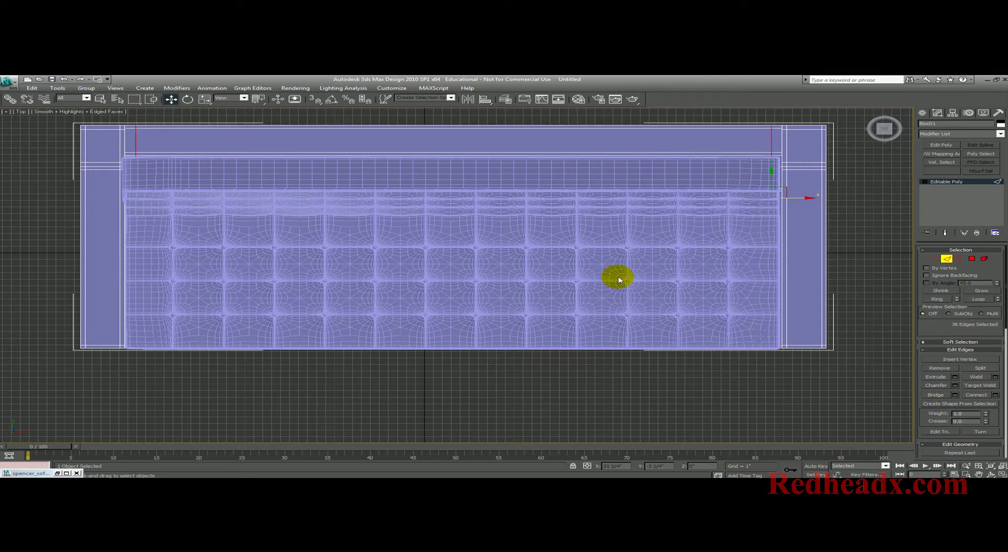
{"action": "key", "text": "ctrl+z"}
{"action": "right_click", "coordinate": [500, 207]}
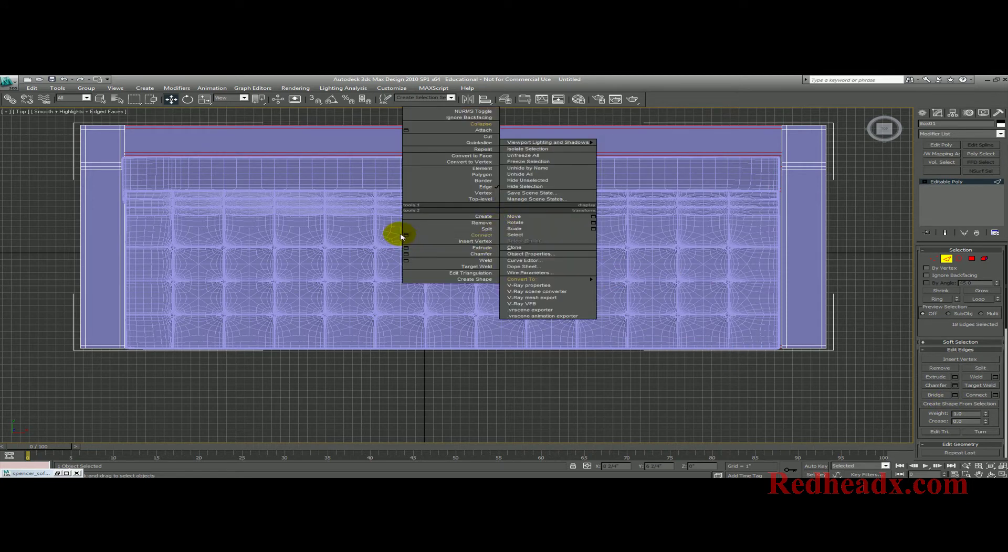
{"action": "left_click", "coordinate": [406, 236]}
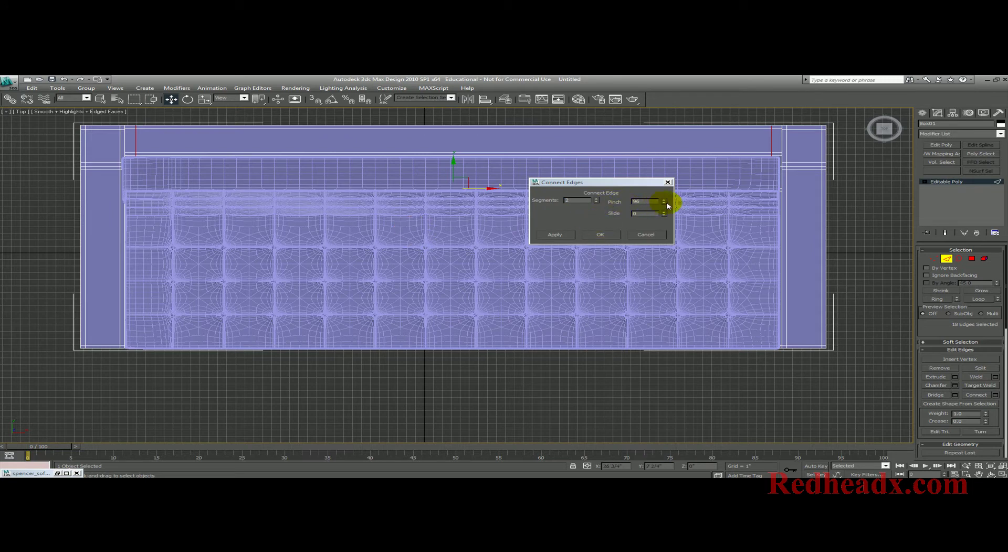
{"action": "left_click_drag", "start_coordinate": [665, 205], "coordinate": [664, 206]}
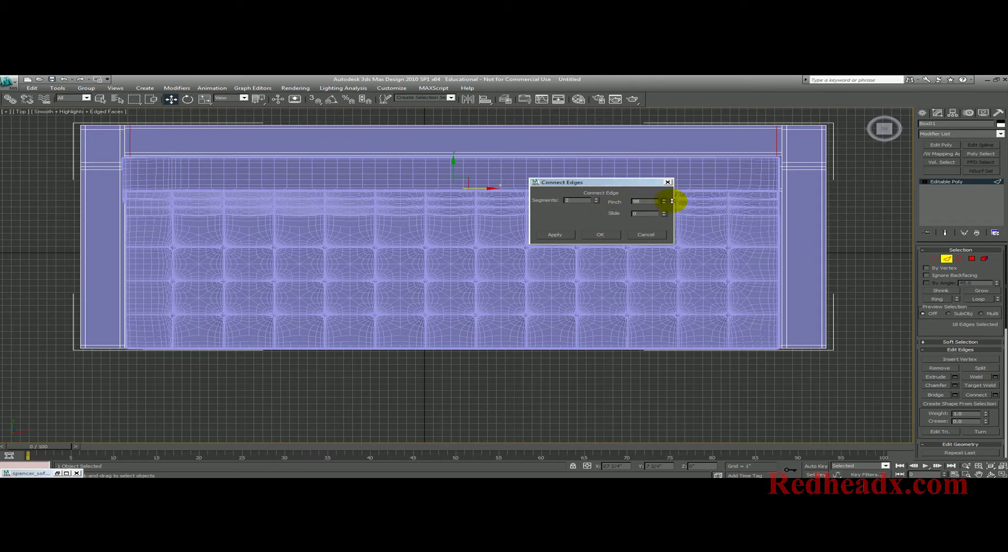
{"action": "left_click", "coordinate": [590, 234]}
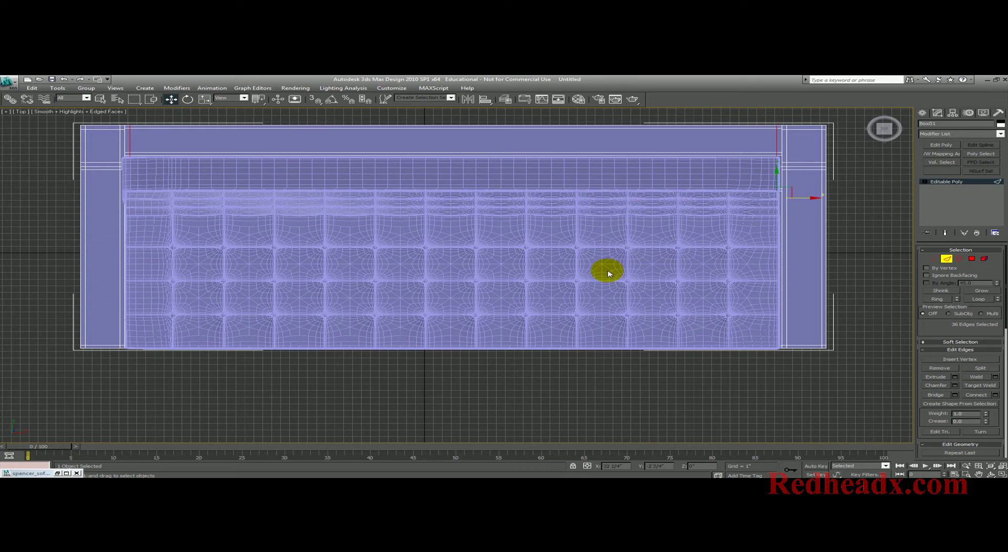
From the front view, select the upright edges of both armrests above the base and connect them with 1 segment, pinch 0 and slide 86.
{"action": "key", "text": "f"}
{"action": "key", "text": "z"}
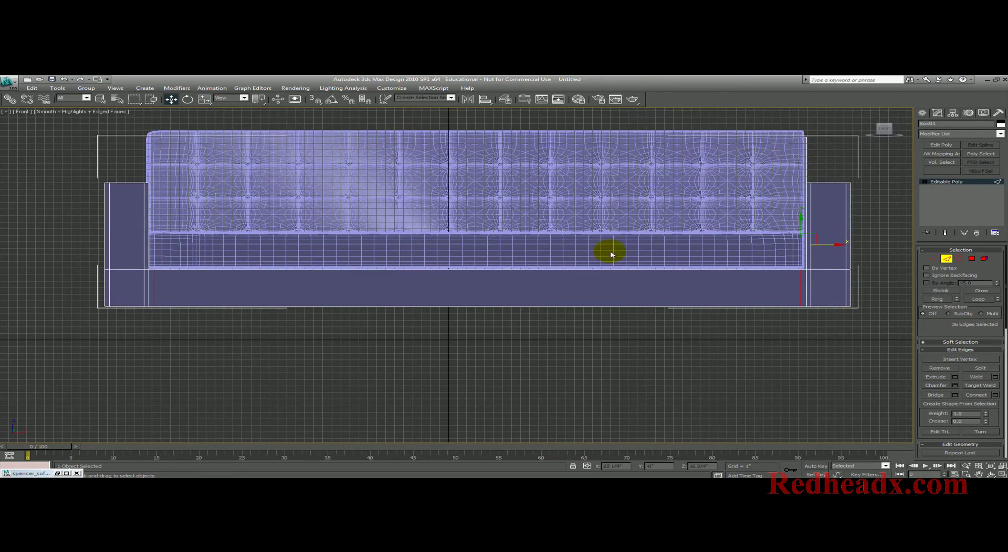
{"action": "left_click_drag", "start_coordinate": [883, 192], "coordinate": [65, 211]}
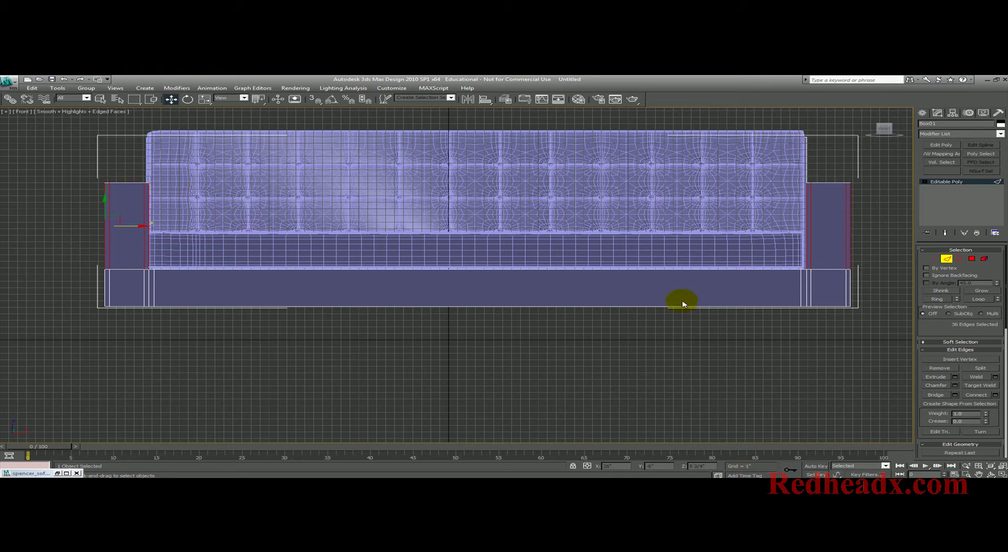
{"action": "right_click", "coordinate": [789, 343]}
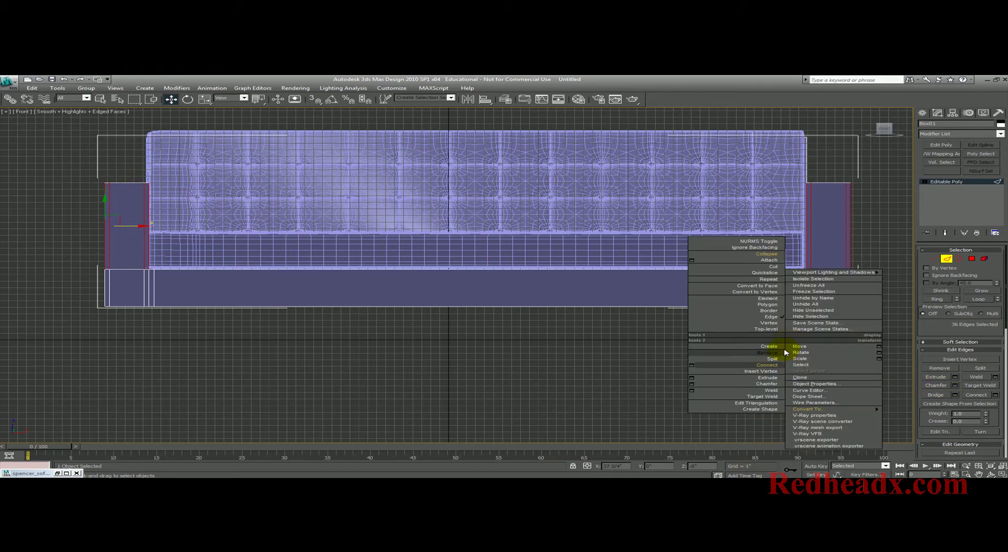
{"action": "left_click", "coordinate": [692, 366]}
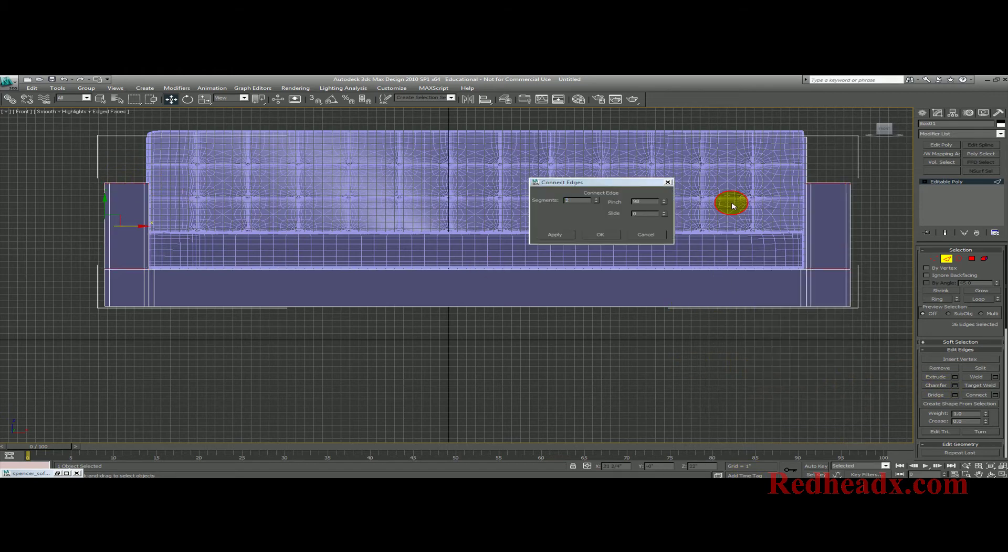
{"action": "left_click", "coordinate": [597, 202]}
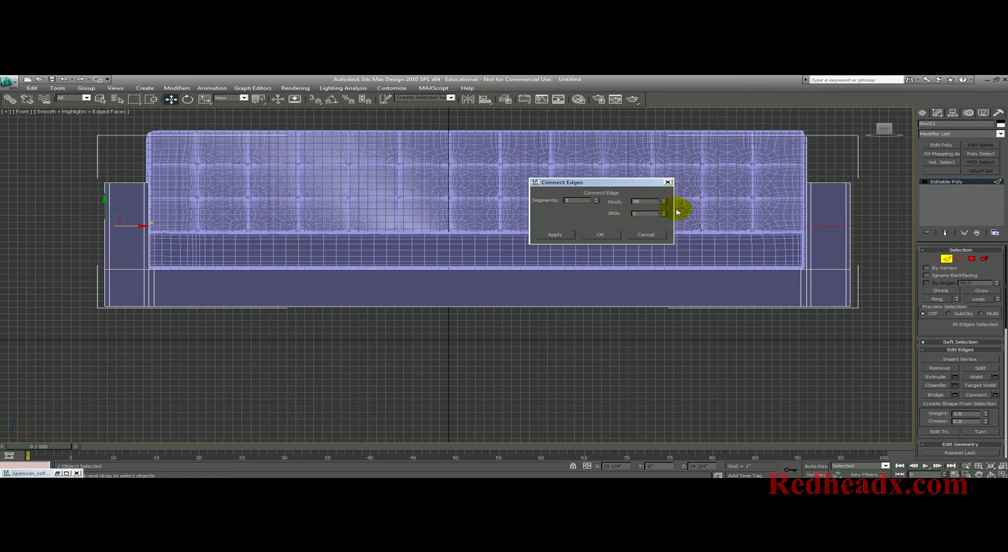
{"action": "left_click_drag", "start_coordinate": [664, 215], "coordinate": [655, 136]}
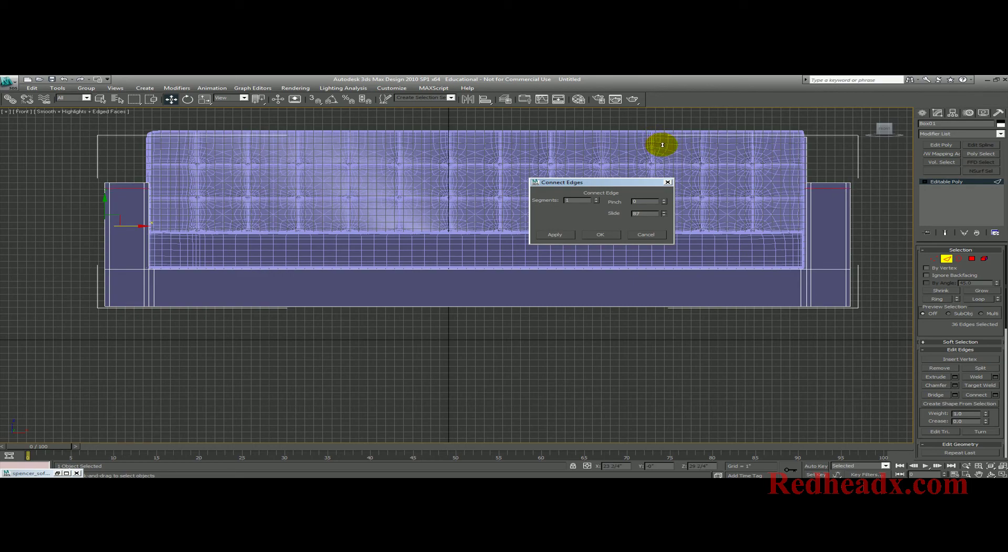
{"action": "left_click", "coordinate": [601, 234]}
Select the armrests' upright edges below the new loop and connect them with 1 segment and a slide of -96.
{"action": "left_click_drag", "start_coordinate": [887, 246], "coordinate": [87, 213]}
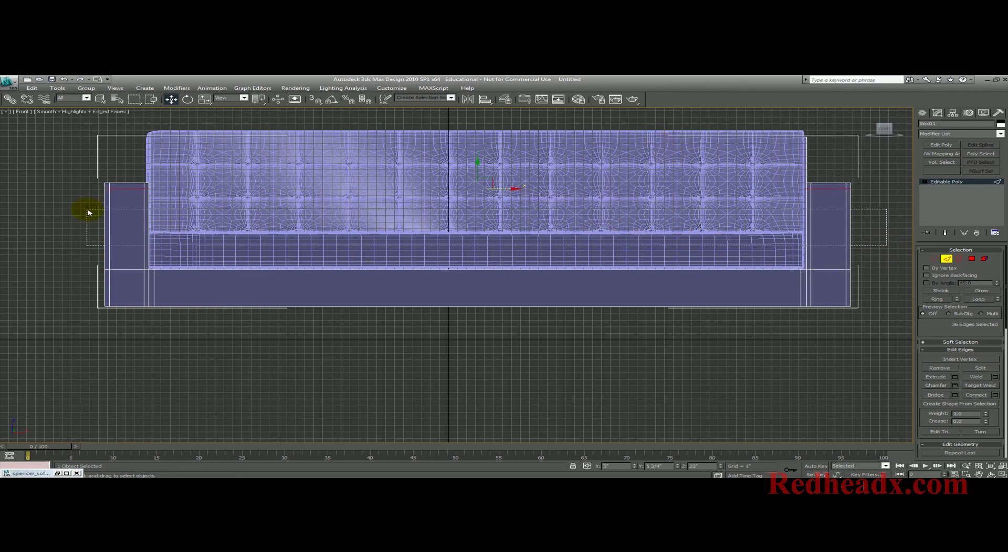
{"action": "left_click_drag", "start_coordinate": [33, 239], "coordinate": [33, 240]}
{"action": "right_click", "coordinate": [111, 247]}
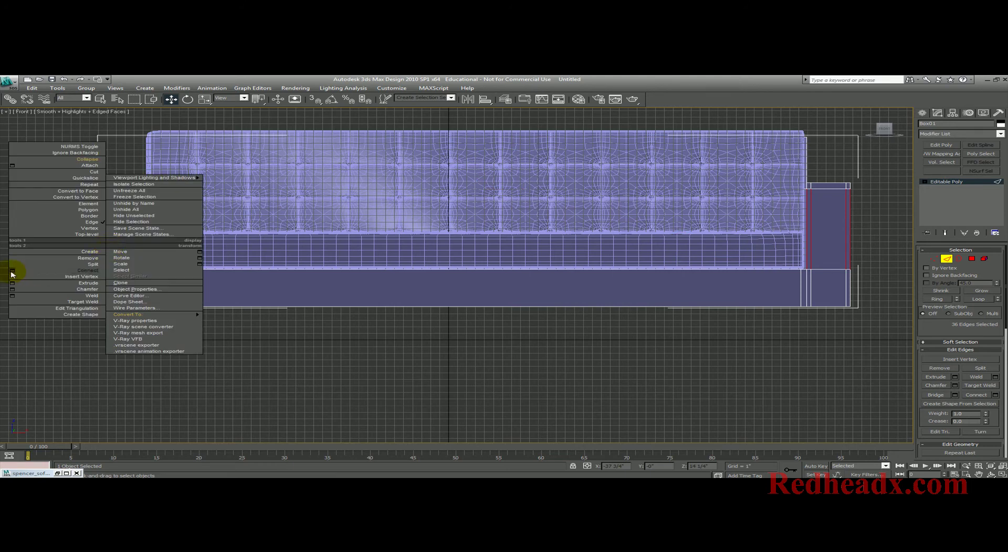
{"action": "left_click", "coordinate": [13, 272]}
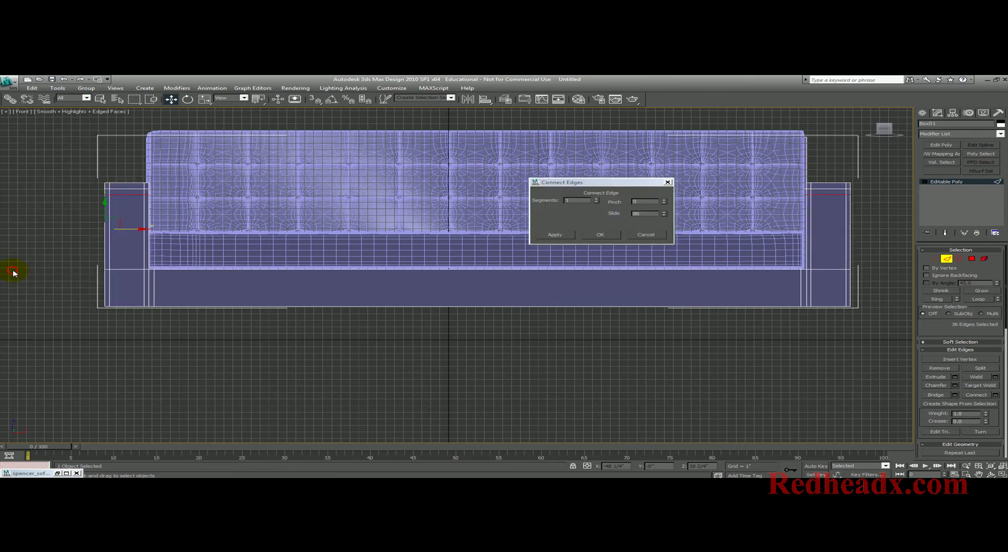
{"action": "left_click", "coordinate": [666, 214]}
{"action": "left_click_drag", "start_coordinate": [666, 214], "coordinate": [669, 278]}
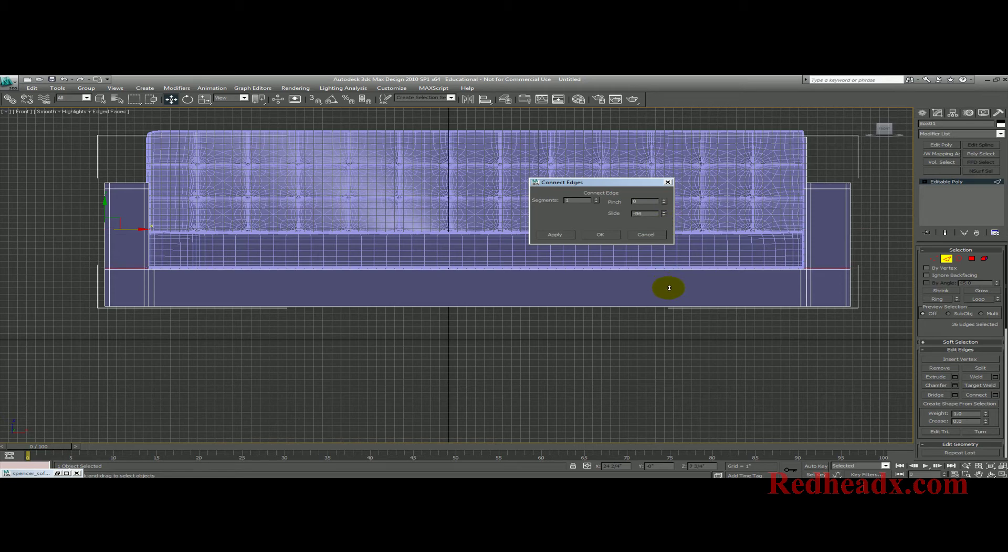
{"action": "left_click_drag", "start_coordinate": [879, 291], "coordinate": [1, 283]}
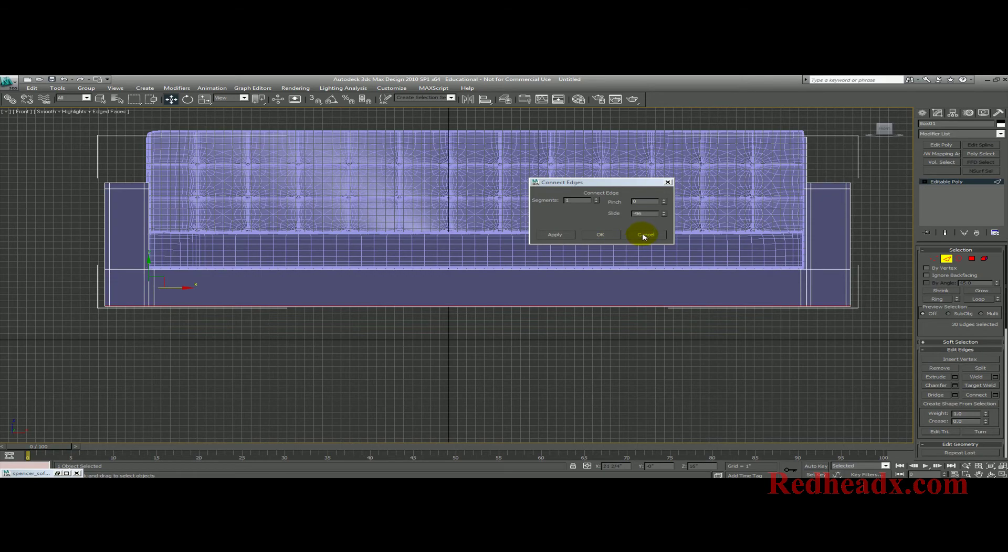
{"action": "key", "text": "ctrl+x"}
{"action": "left_click", "coordinate": [596, 235]}
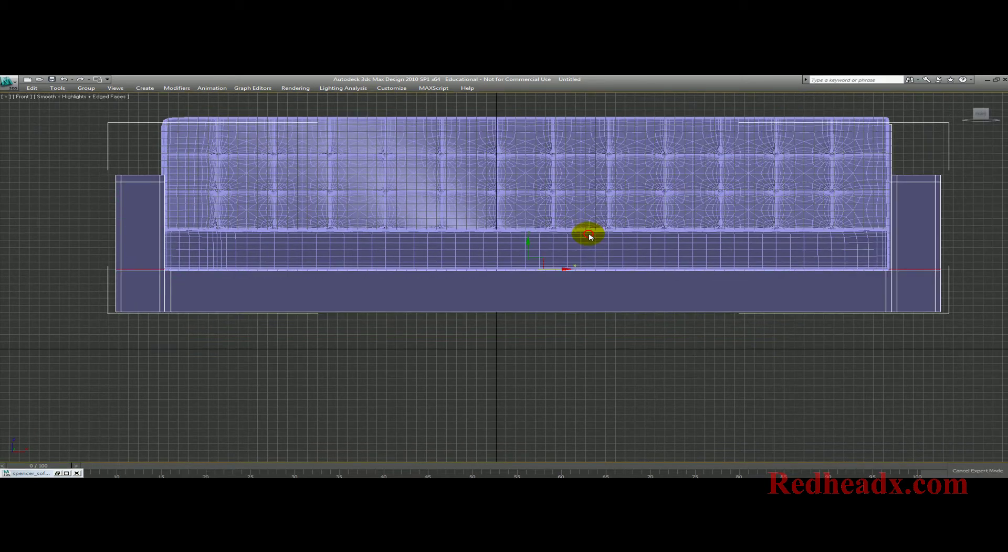
{"action": "left_click", "coordinate": [964, 471]}
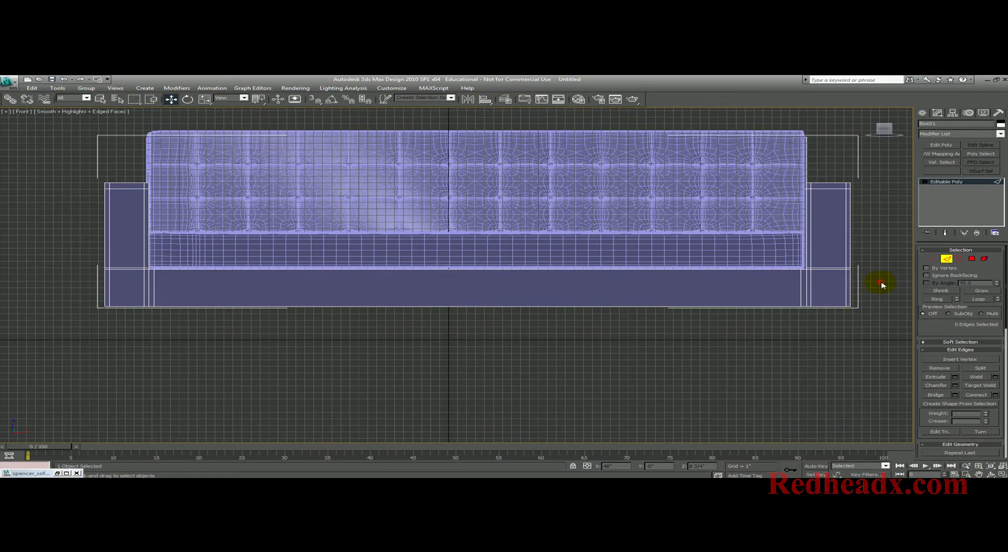
Select the upright edges along the frame's lower base and connect them with 2 segments and a pinch of 84.
{"action": "left_click_drag", "start_coordinate": [882, 285], "coordinate": [36, 281]}
{"action": "right_click", "coordinate": [96, 318]}
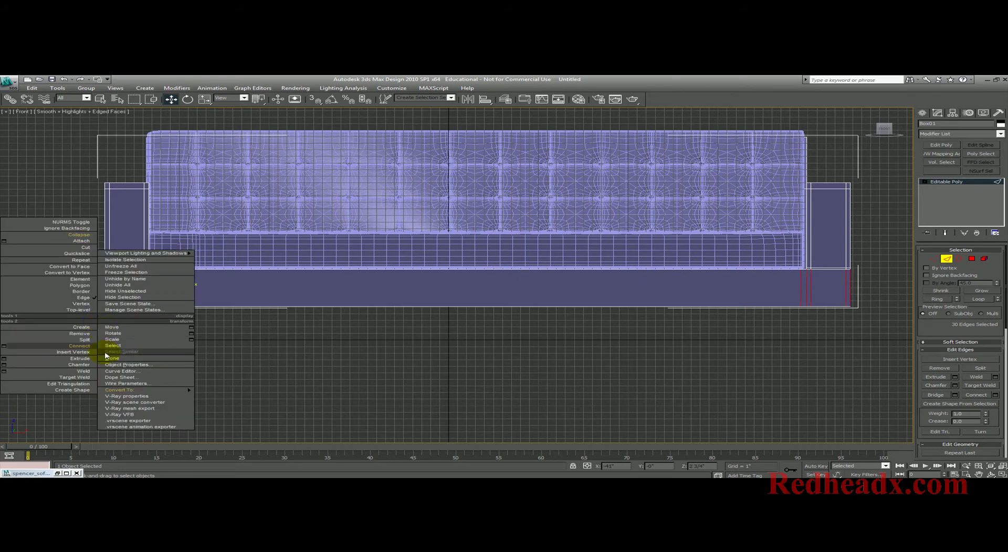
{"action": "left_click", "coordinate": [4, 346]}
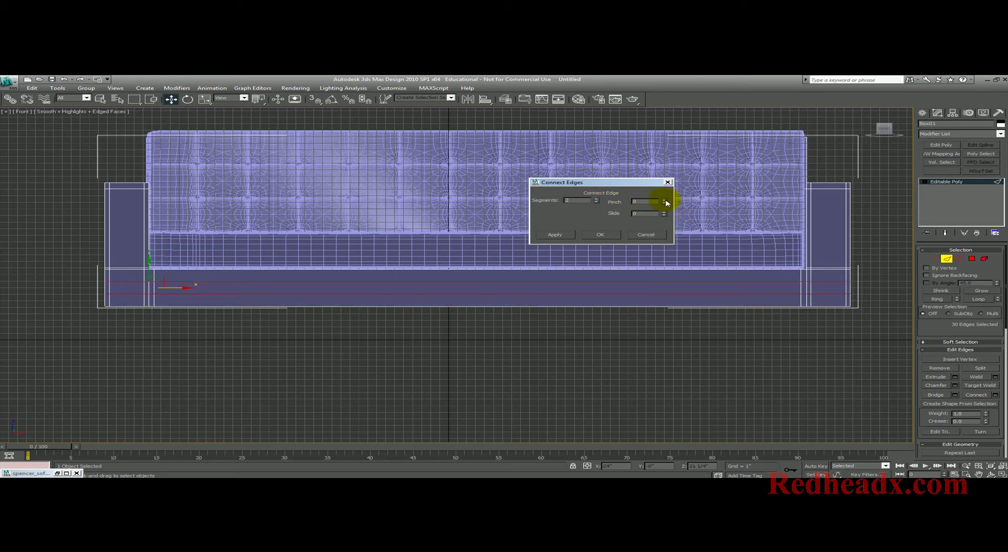
{"action": "left_click_drag", "start_coordinate": [665, 203], "coordinate": [664, 136]}
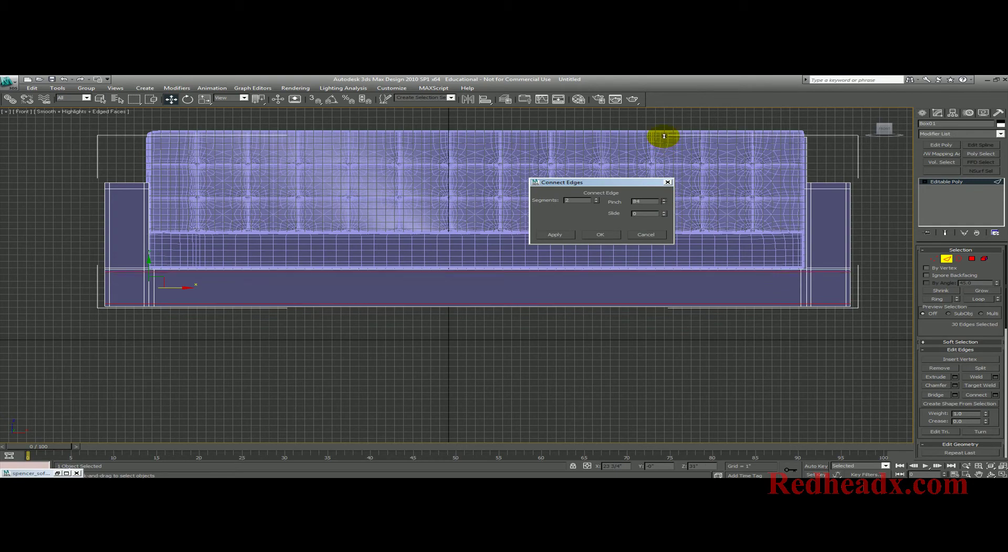
{"action": "left_click", "coordinate": [595, 234]}
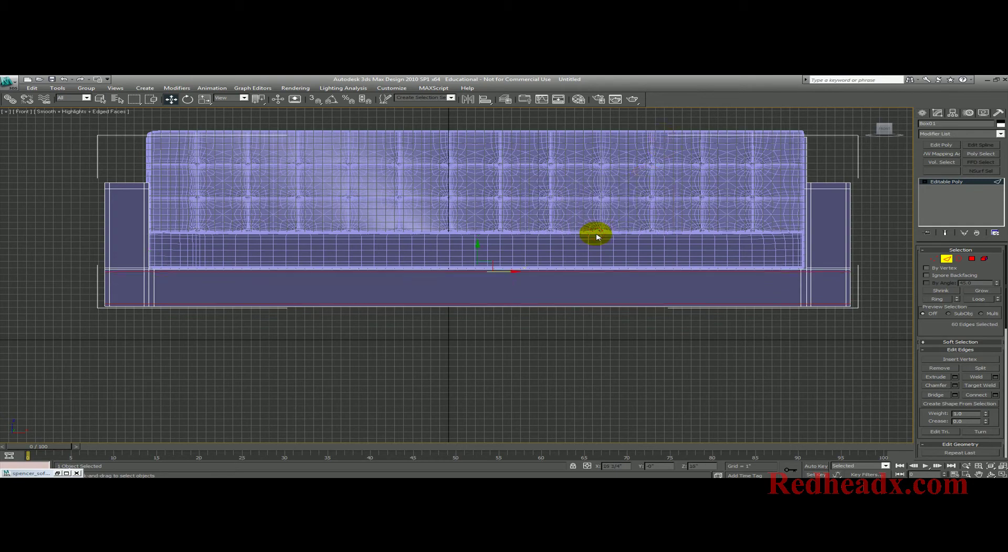
Leave edge editing and apply a MeshSmooth modifier to the sofa frame.
{"action": "middle_click_drag", "start_coordinate": [594, 232], "coordinate": [767, 239], "text": "alt"}
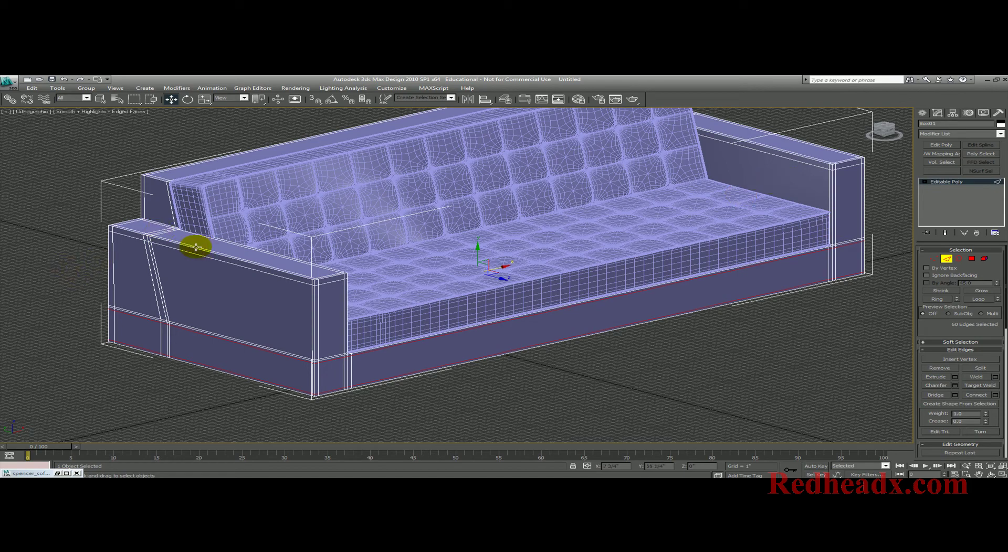
{"action": "middle_click_drag", "start_coordinate": [213, 220], "coordinate": [375, 268]}
{"action": "scroll", "coordinate": [328, 254], "scroll_direction": "up", "scroll_amount": 5}
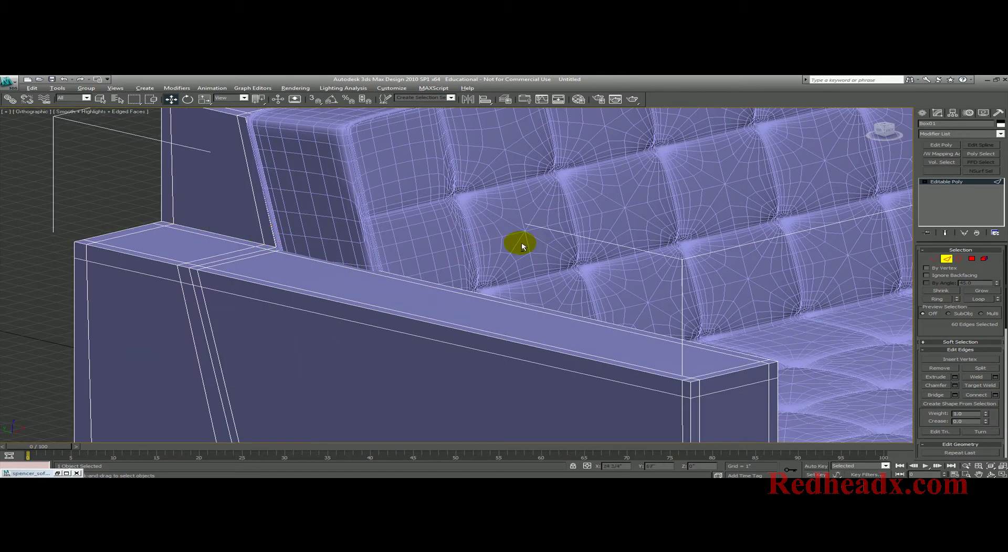
{"action": "scroll", "coordinate": [527, 264], "scroll_direction": "down", "scroll_amount": 3}
{"action": "scroll", "coordinate": [528, 265], "scroll_direction": "down", "scroll_amount": 2}
{"action": "left_click", "coordinate": [947, 259]}
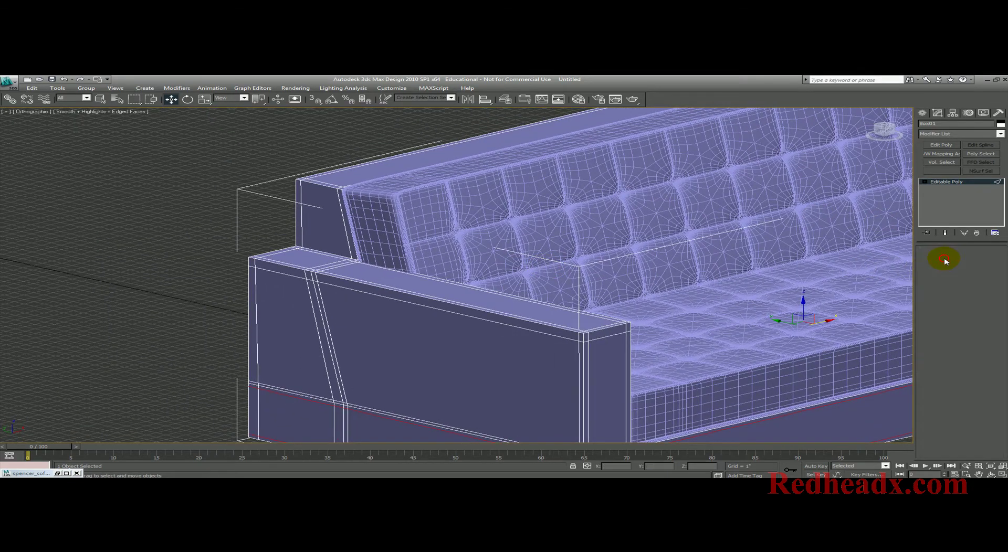
{"action": "left_click", "coordinate": [985, 134]}
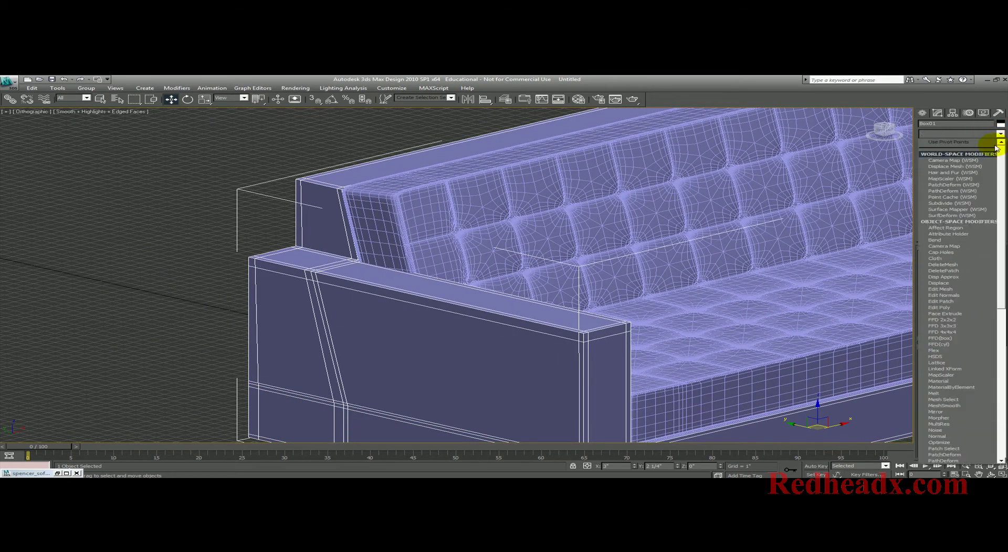
{"action": "left_click", "coordinate": [952, 407]}
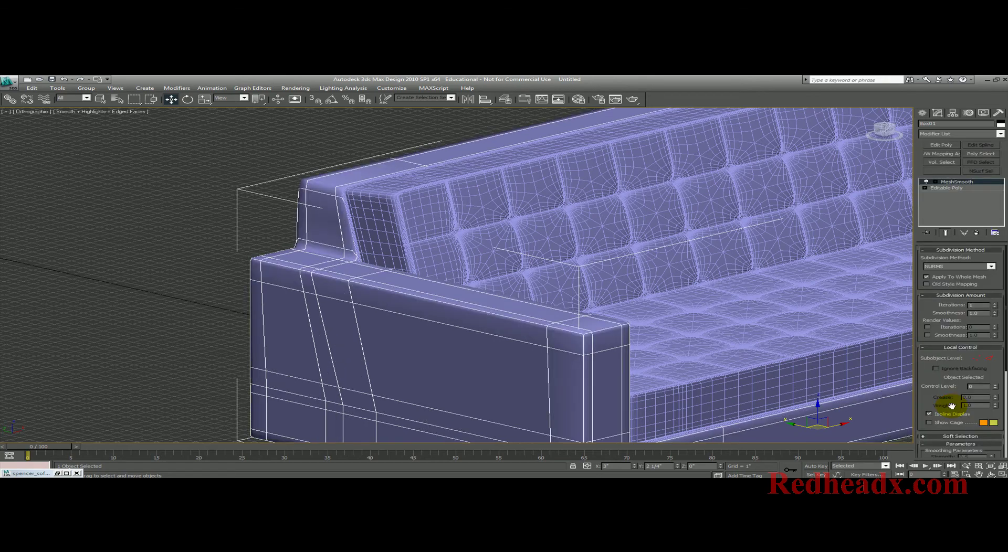
Set the frame's MeshSmooth iterations to 2 and check its rounded corners.
{"action": "scroll", "coordinate": [683, 296], "scroll_direction": "up", "scroll_amount": 5}
{"action": "middle_click_drag", "start_coordinate": [671, 298], "coordinate": [694, 301], "text": "alt"}
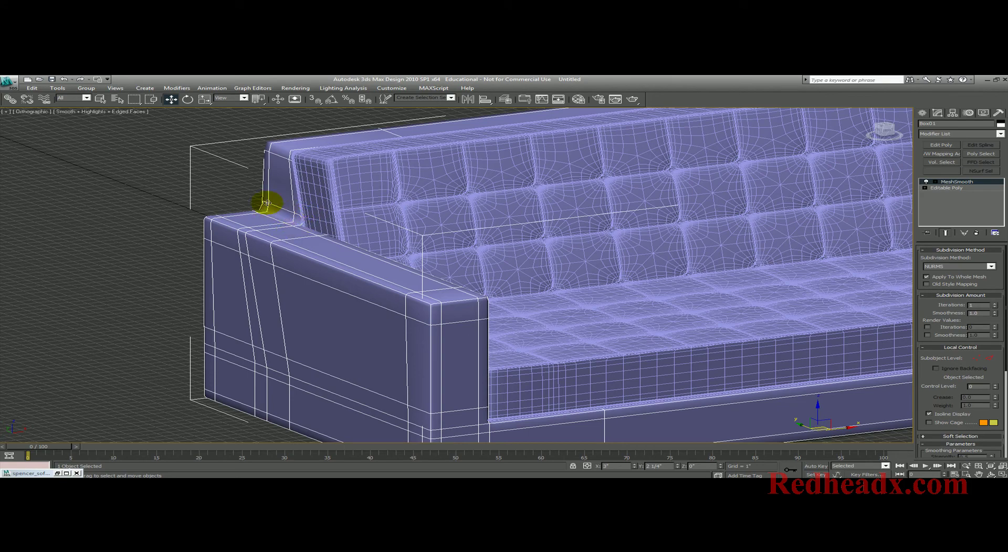
{"action": "middle_click_drag", "start_coordinate": [455, 255], "coordinate": [487, 232], "text": "alt"}
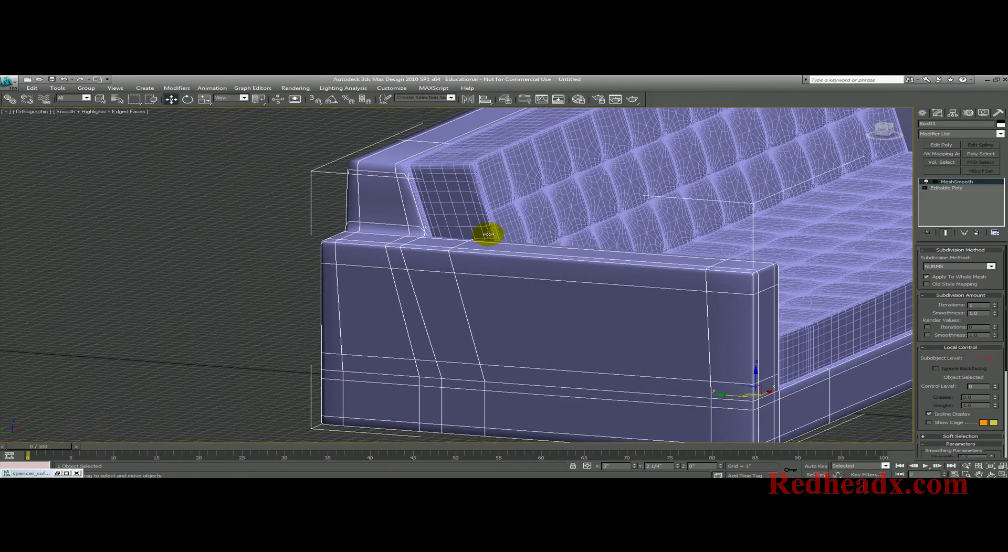
{"action": "left_click", "coordinate": [996, 304]}
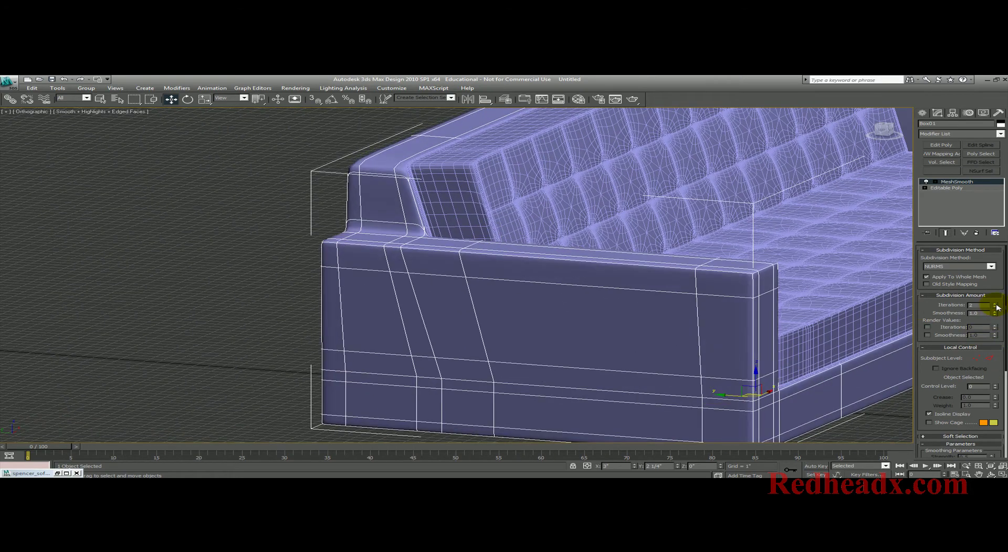
{"action": "middle_click_drag", "start_coordinate": [826, 313], "coordinate": [707, 317], "text": "alt"}
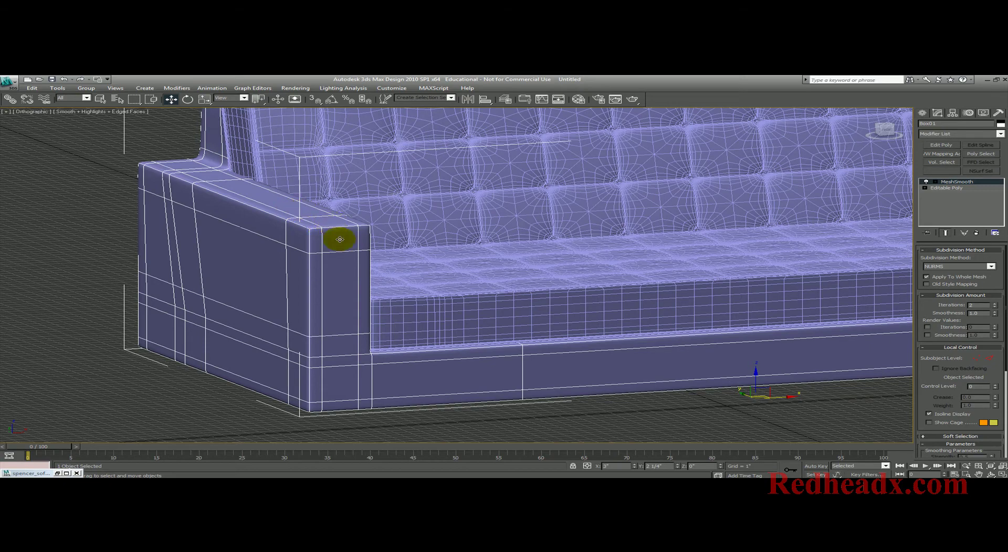
Frame the whole sofa at an angle, render it, and examine the maximized render before closing it.
{"action": "scroll", "coordinate": [410, 244], "scroll_direction": "down", "scroll_amount": 5}
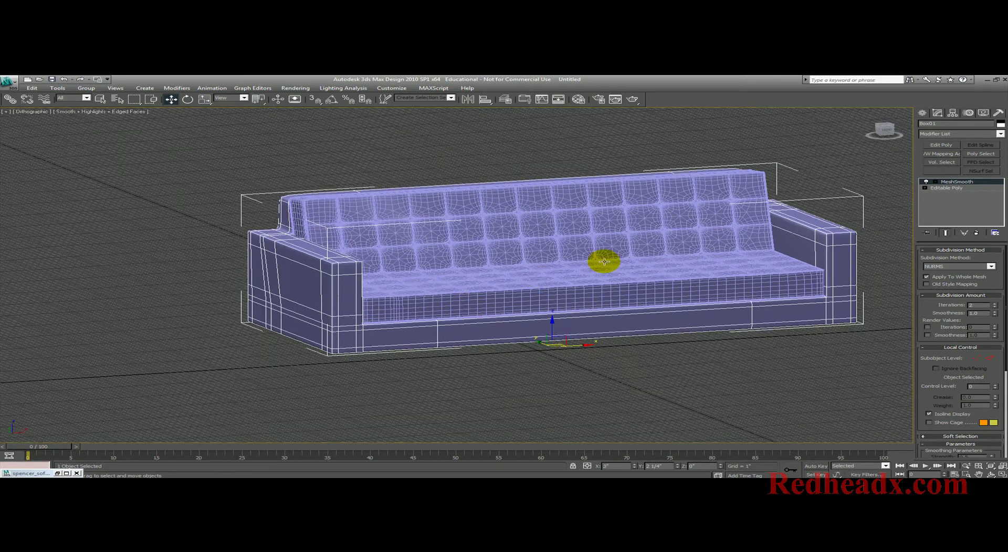
{"action": "scroll", "coordinate": [611, 251], "scroll_direction": "up", "scroll_amount": 2}
{"action": "middle_click_drag", "start_coordinate": [610, 248], "coordinate": [504, 262]}
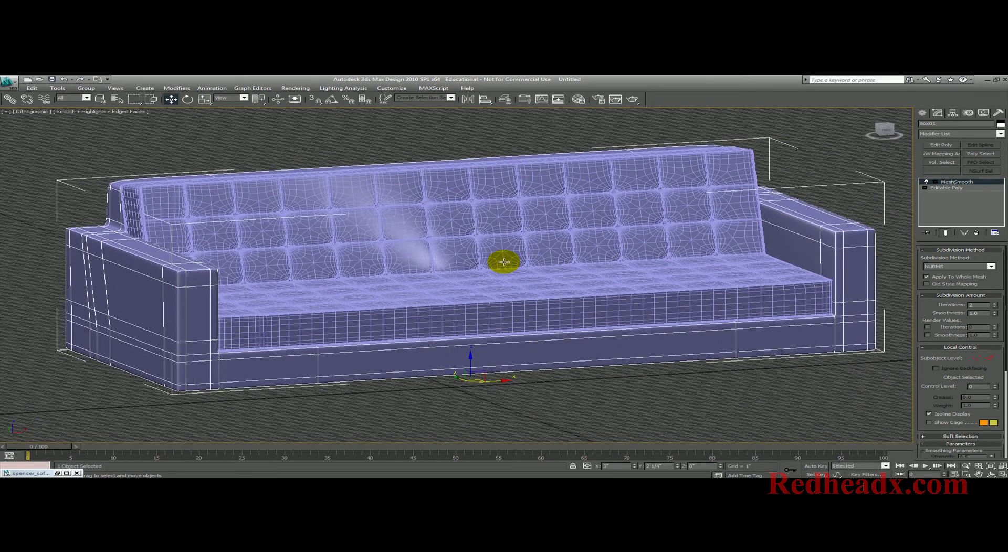
{"action": "key", "text": "F9"}
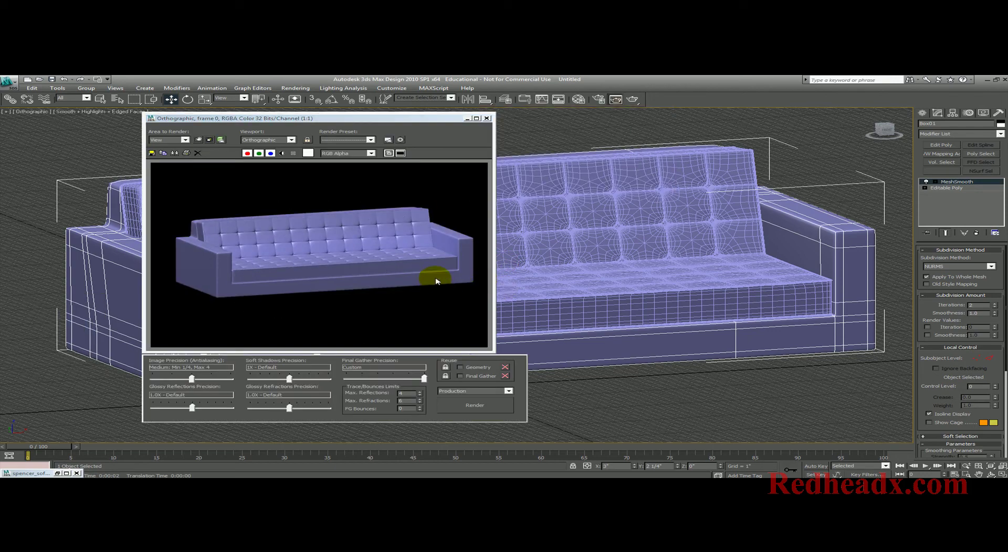
{"action": "left_click", "coordinate": [476, 118]}
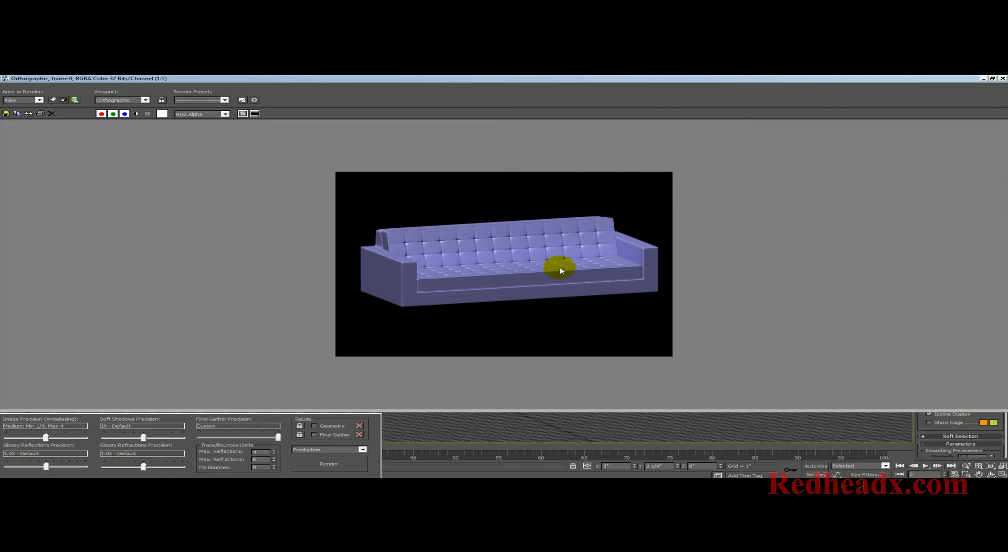
{"action": "left_click", "coordinate": [1003, 79]}
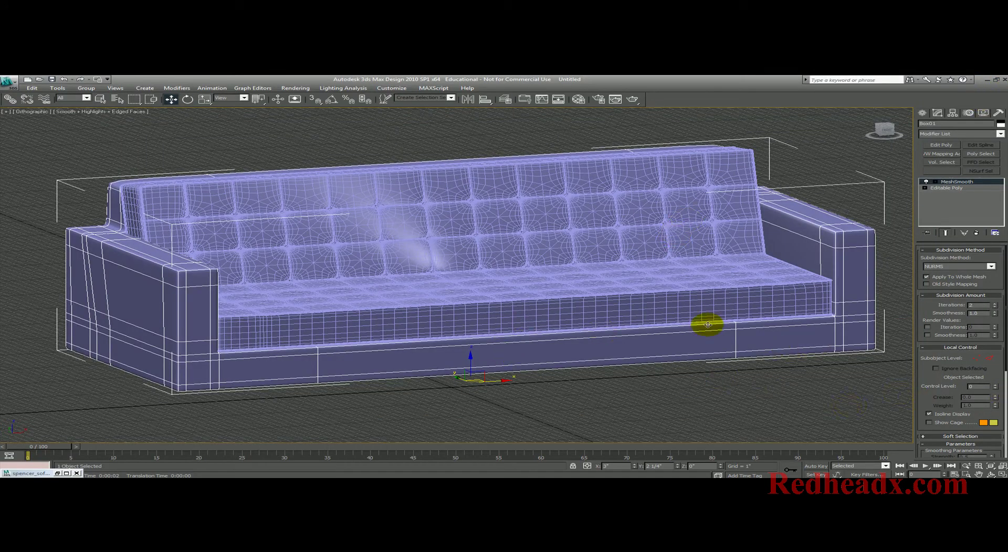
Leave the MeshSmooth sub-object level, deselect the sofa frame, and show the sofa as a wireframe from the top.
{"action": "left_click", "coordinate": [958, 183]}
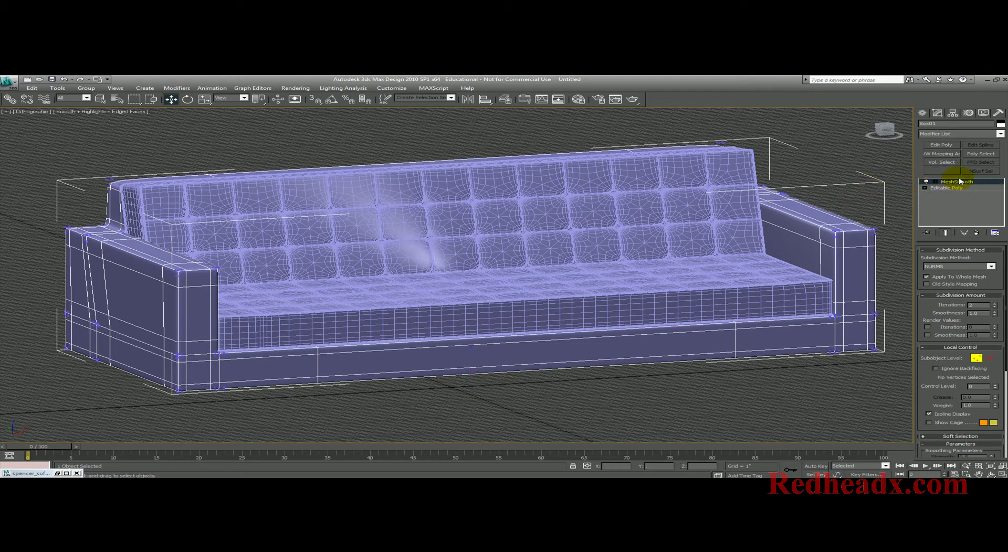
{"action": "left_click", "coordinate": [959, 183]}
{"action": "left_click", "coordinate": [867, 166]}
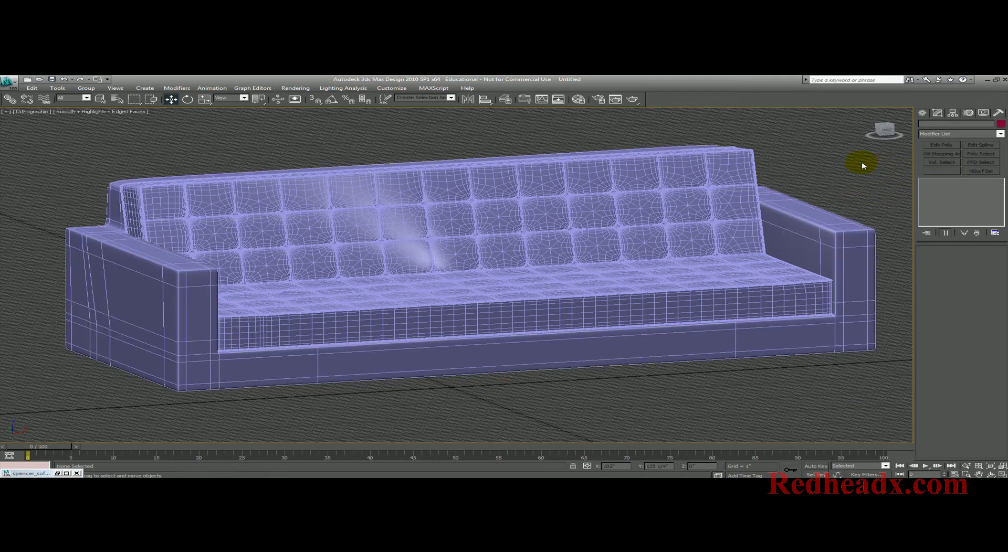
{"action": "key", "text": "t"}
{"action": "key", "text": "F3"}
{"action": "scroll", "coordinate": [619, 237], "scroll_direction": "up", "scroll_amount": 5}
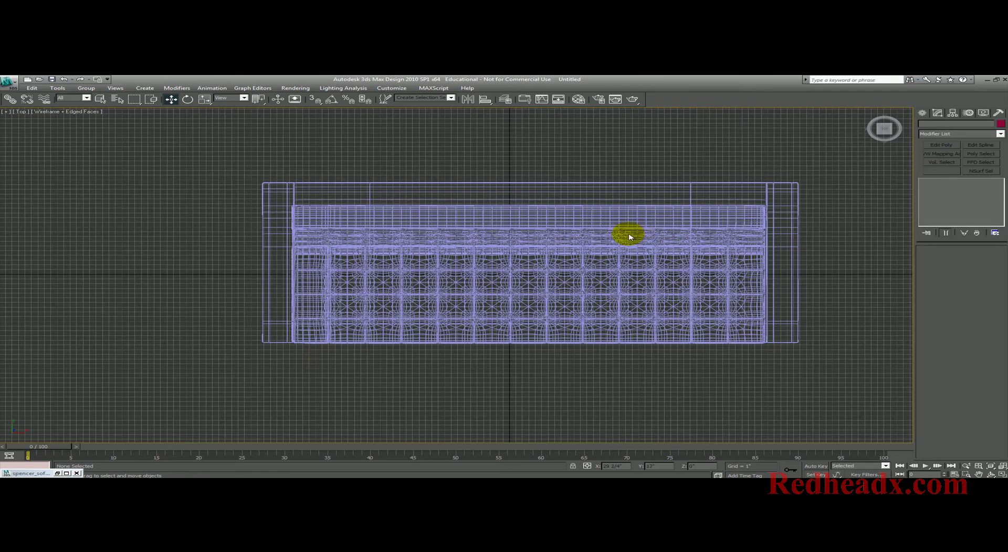
Draw a rectangle spline about 34 by 83 inches around the sofa's outline, with rendering and viewport thickness disabled.
{"action": "left_click", "coordinate": [922, 112]}
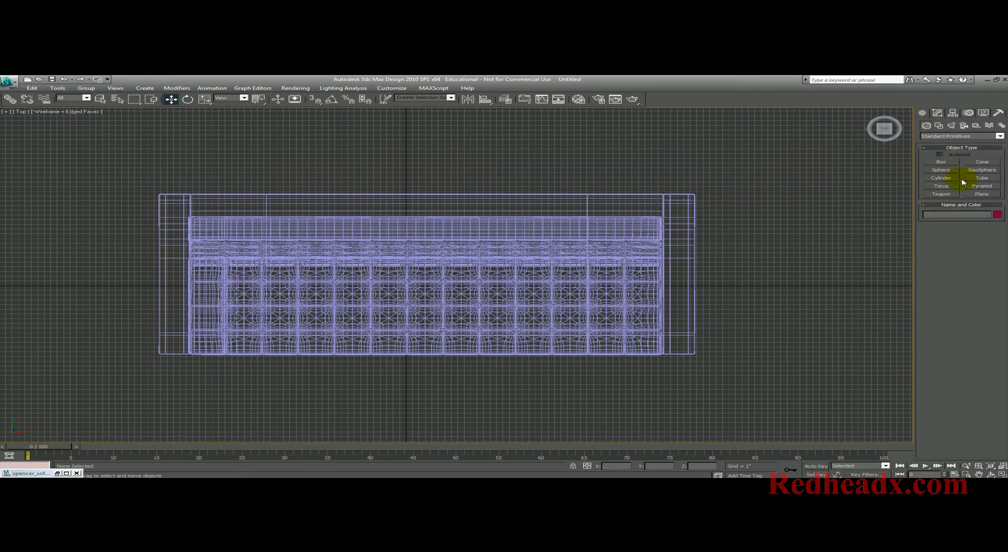
{"action": "left_click", "coordinate": [942, 113]}
{"action": "left_click", "coordinate": [923, 112]}
{"action": "left_click", "coordinate": [938, 127]}
{"action": "left_click", "coordinate": [982, 168]}
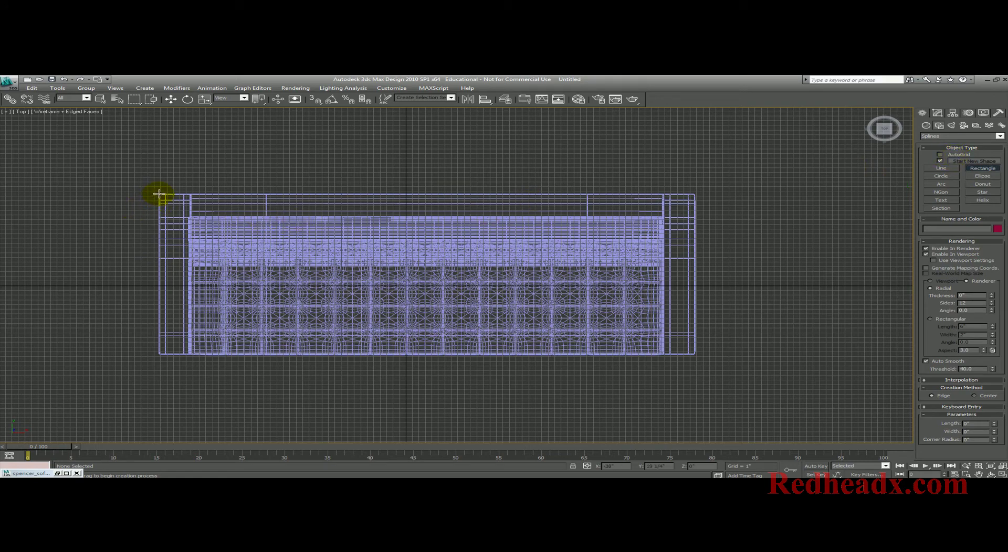
{"action": "left_click_drag", "start_coordinate": [159, 194], "coordinate": [695, 354]}
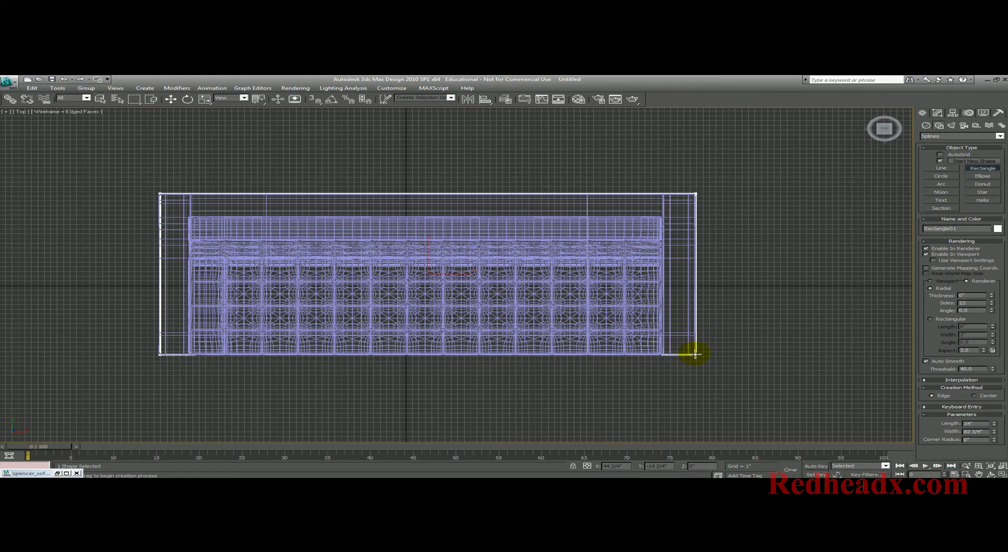
{"action": "left_click", "coordinate": [944, 257]}
Raise the rectangle vertically to 5 inches so it sits at the underside of the sofa frame.
{"action": "middle_click_drag", "start_coordinate": [759, 292], "coordinate": [788, 221], "text": "alt"}
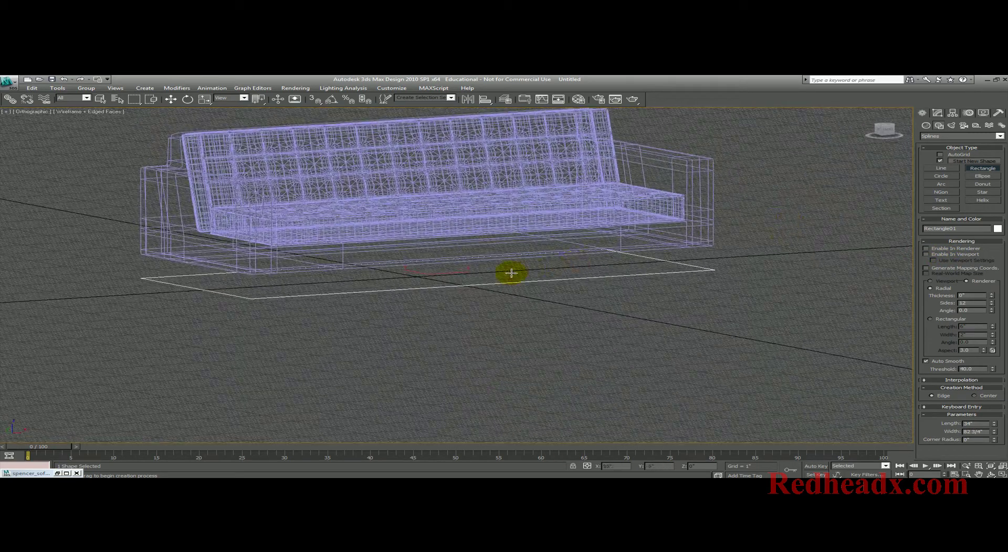
{"action": "key", "text": "w"}
{"action": "left_click_drag", "start_coordinate": [428, 255], "coordinate": [428, 228]}
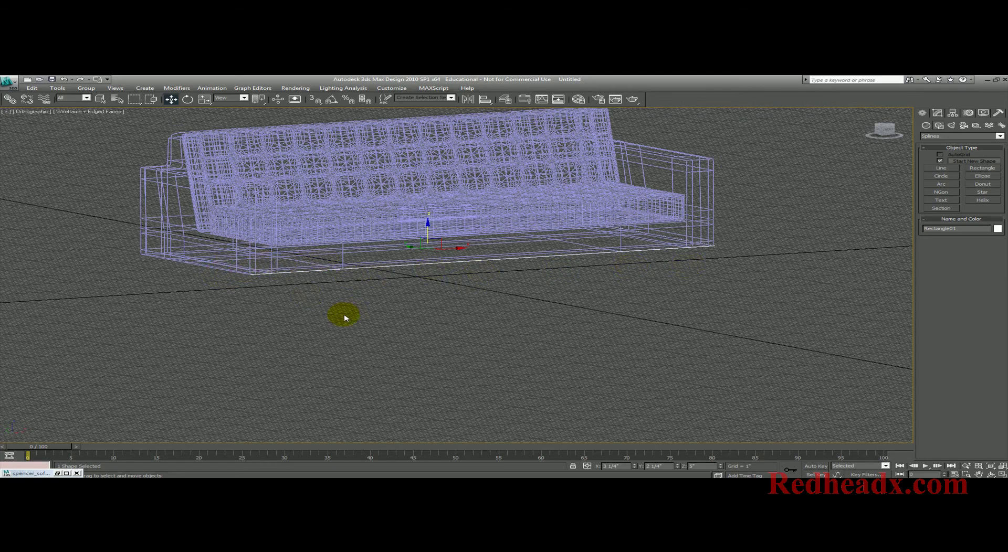
{"action": "scroll", "coordinate": [383, 300], "scroll_direction": "up", "scroll_amount": 5}
{"action": "middle_click_drag", "start_coordinate": [377, 302], "coordinate": [434, 312]}
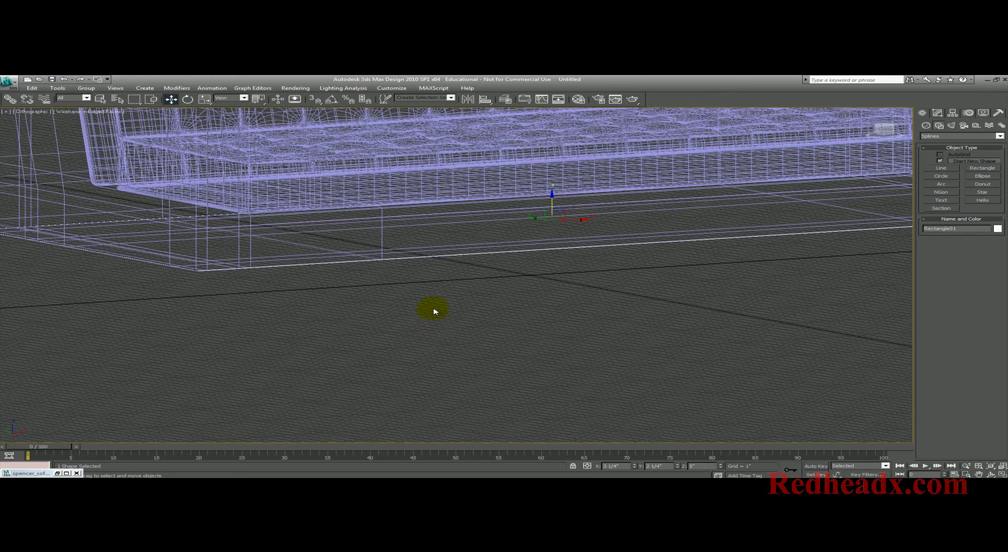
Start a line in the front view and switch snapping to 2D, with Vertex as the only snap target.
{"action": "key", "text": "l"}
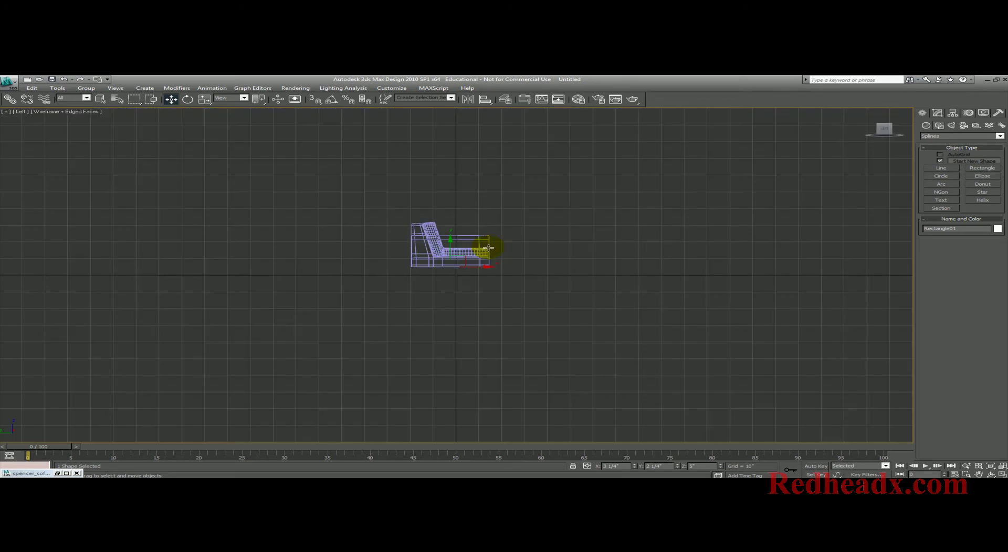
{"action": "mouse_move", "coordinate": [473, 252]}
{"action": "middle_mouse_down"}
{"action": "mouse_move", "coordinate": [465, 225]}
{"action": "mouse_move", "coordinate": [487, 262]}
{"action": "middle_mouse_up"}
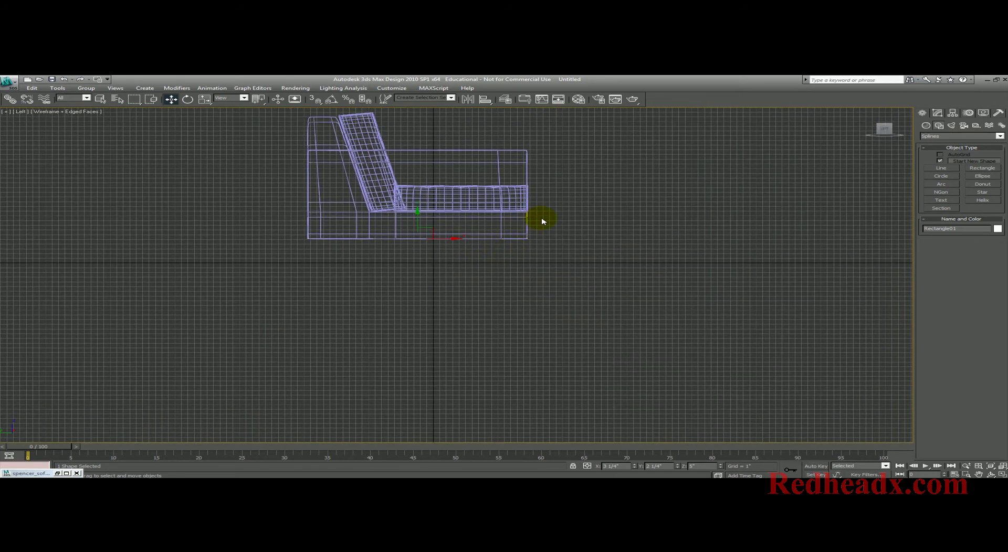
{"action": "middle_click_drag", "start_coordinate": [542, 219], "coordinate": [497, 290], "text": "alt"}
{"action": "key", "text": "f"}
{"action": "scroll", "coordinate": [475, 227], "scroll_direction": "up", "scroll_amount": 5}
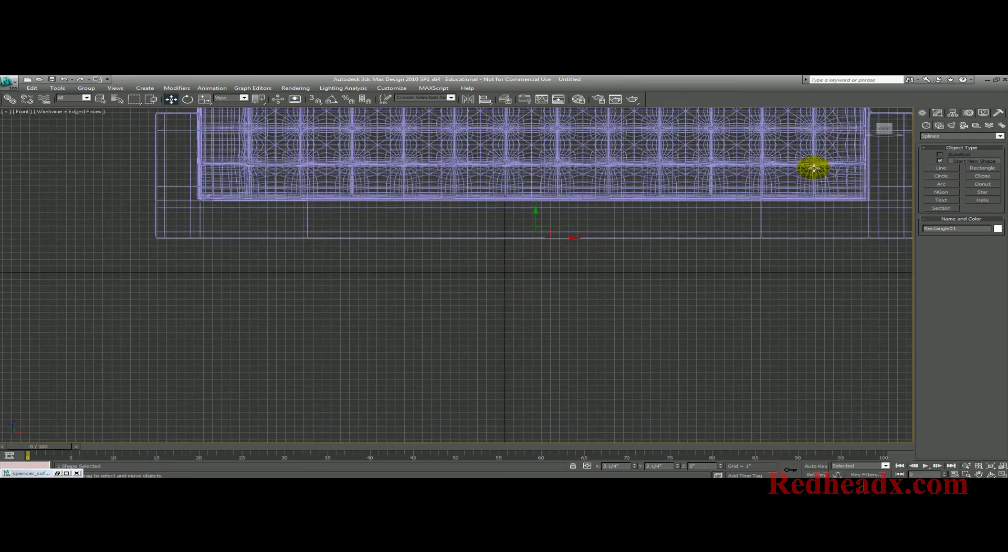
{"action": "left_click", "coordinate": [941, 168]}
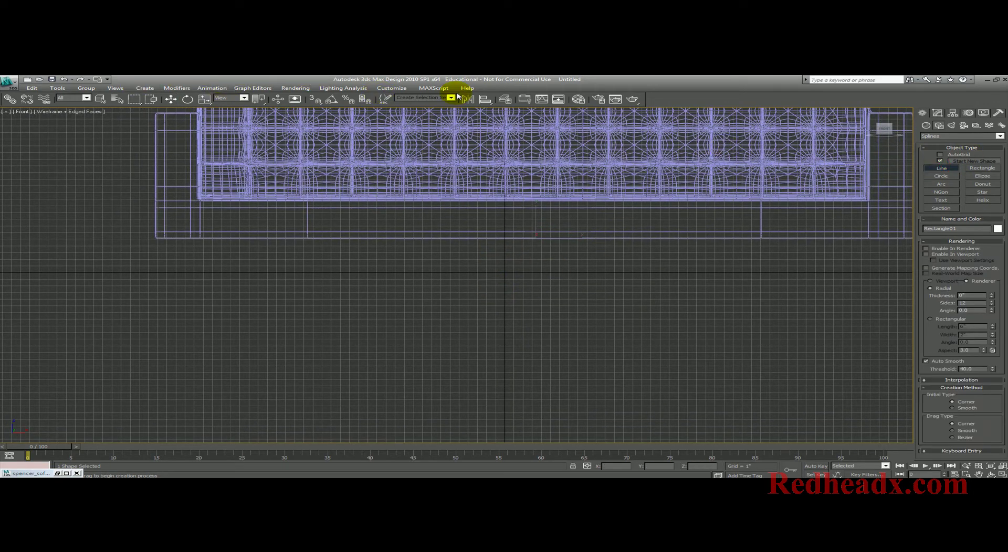
{"action": "left_click", "coordinate": [317, 100]}
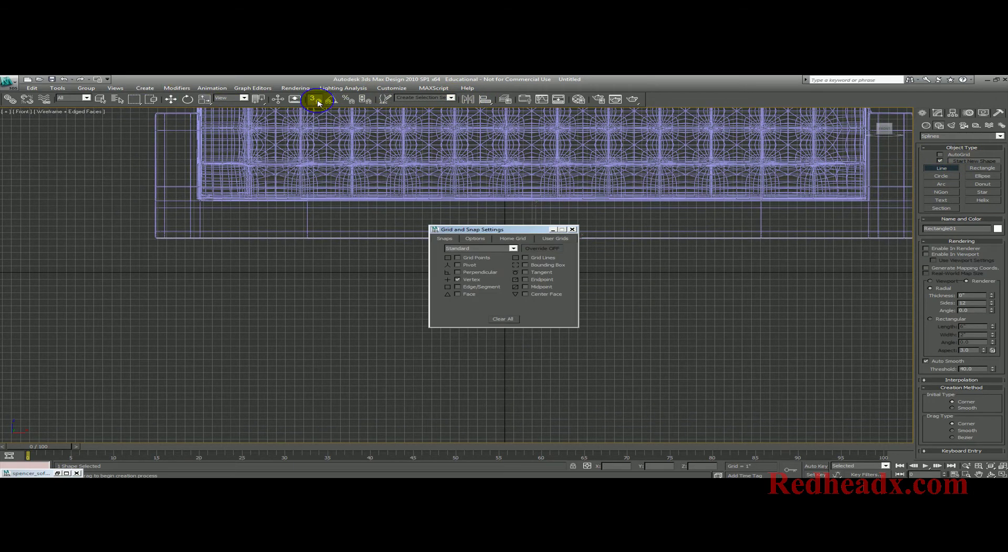
{"action": "left_click", "coordinate": [572, 229]}
{"action": "left_click", "coordinate": [313, 100]}
{"action": "left_click_drag", "start_coordinate": [313, 102], "coordinate": [314, 111]}
{"action": "right_click", "coordinate": [315, 100]}
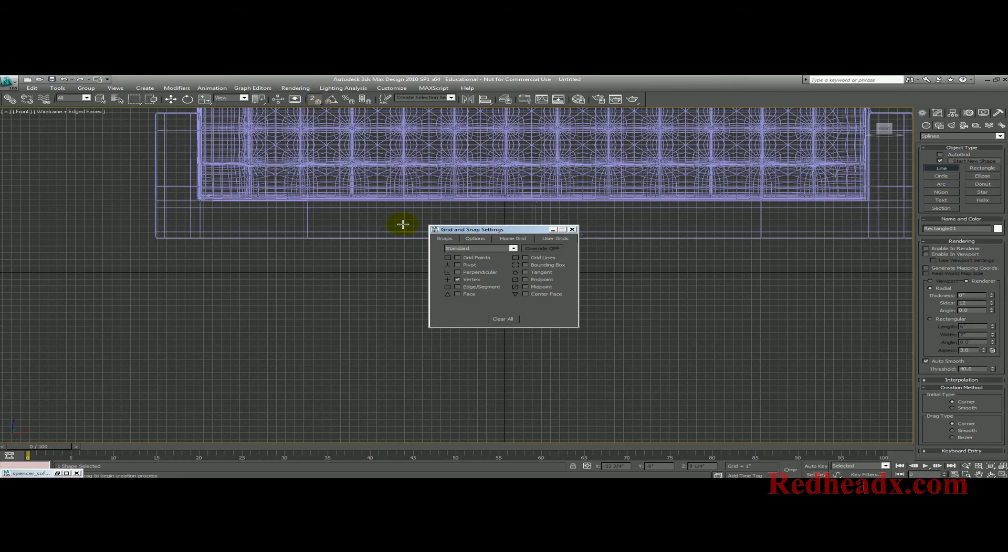
{"action": "left_click", "coordinate": [572, 229]}
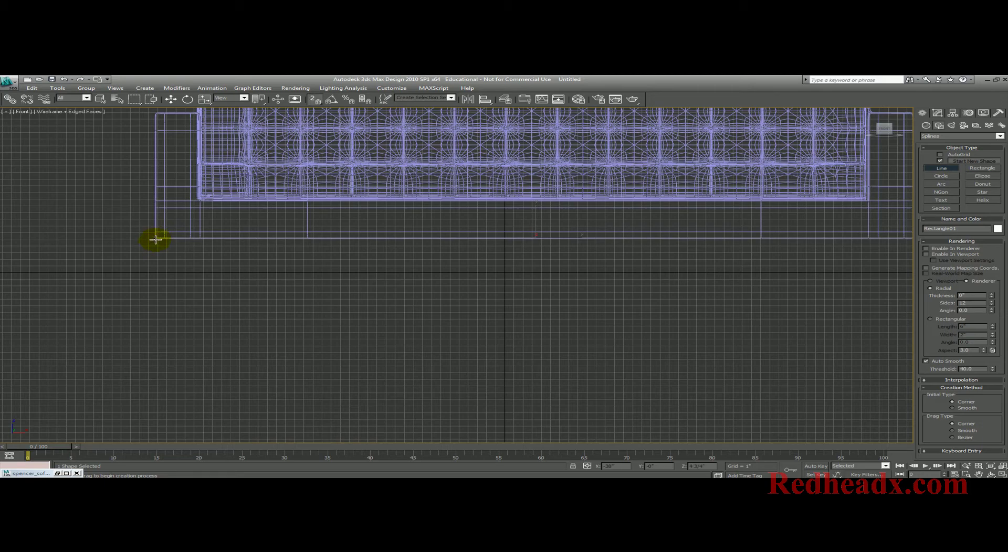
{"action": "middle_click_drag", "start_coordinate": [155, 237], "coordinate": [570, 347]}
{"action": "scroll", "coordinate": [252, 248], "scroll_direction": "up", "scroll_amount": 10}
{"action": "middle_click_drag", "start_coordinate": [402, 288], "coordinate": [629, 288]}
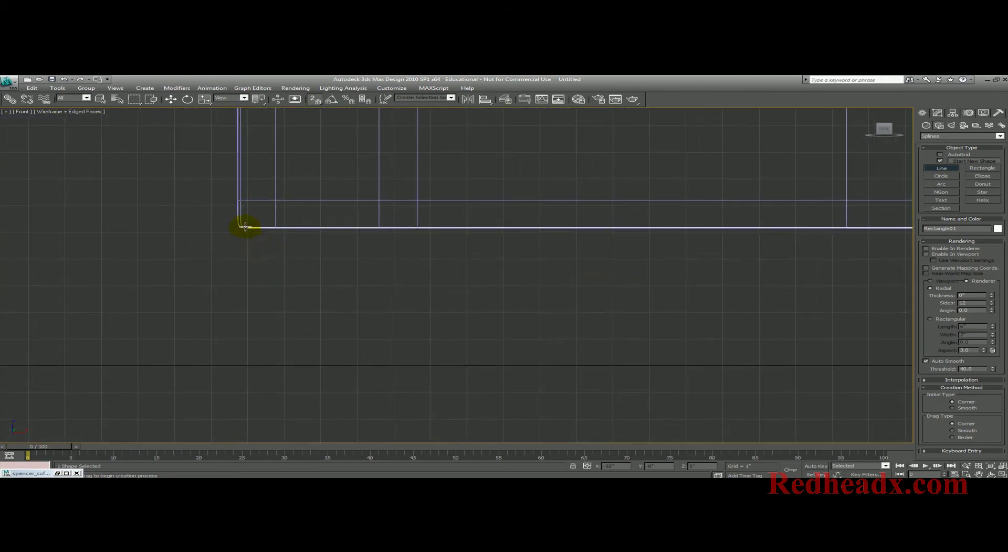
Switch snapping to 3D and review the snap targets and options.
{"action": "left_click", "coordinate": [314, 100]}
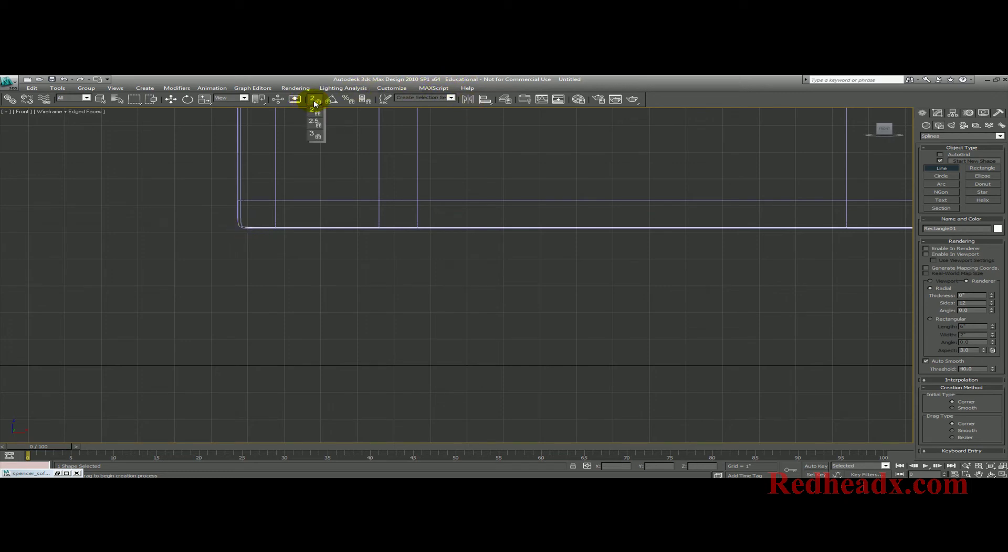
{"action": "left_click_drag", "start_coordinate": [315, 104], "coordinate": [315, 135]}
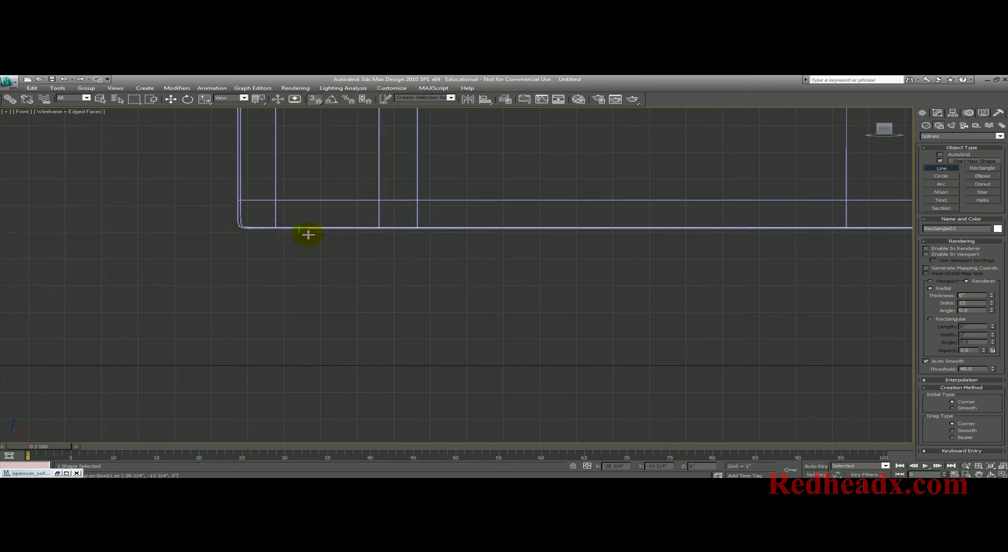
{"action": "scroll", "coordinate": [308, 235], "scroll_direction": "up", "scroll_amount": 4}
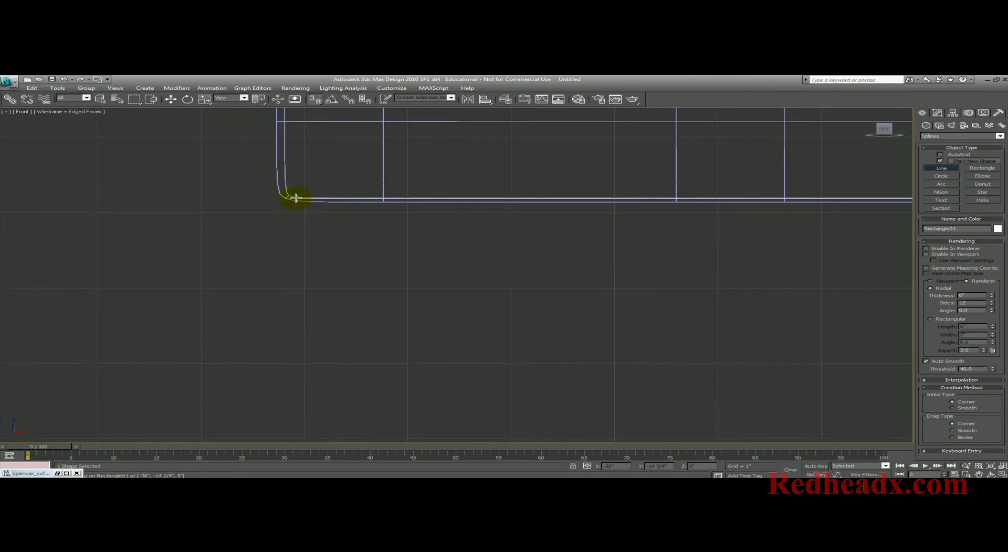
{"action": "right_click", "coordinate": [314, 100]}
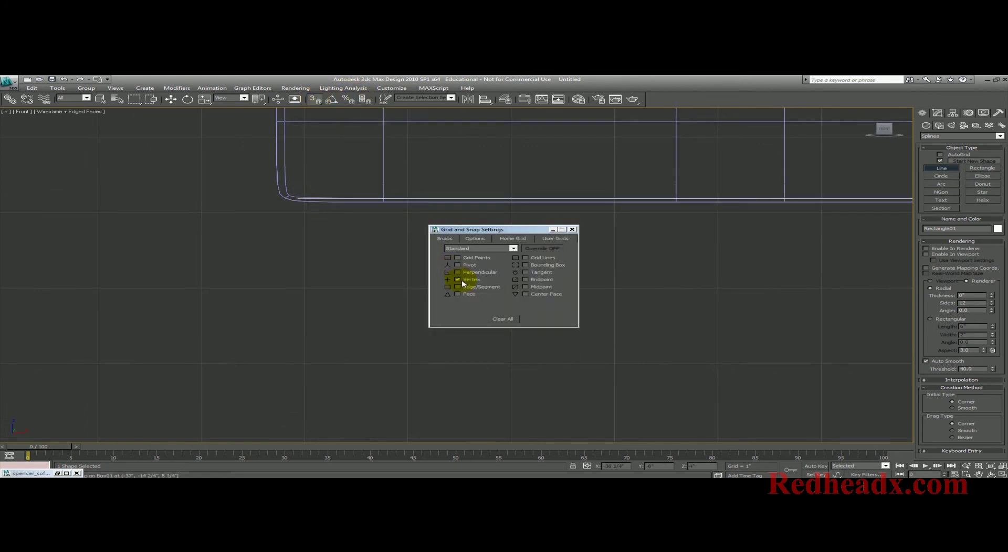
{"action": "left_click", "coordinate": [469, 240]}
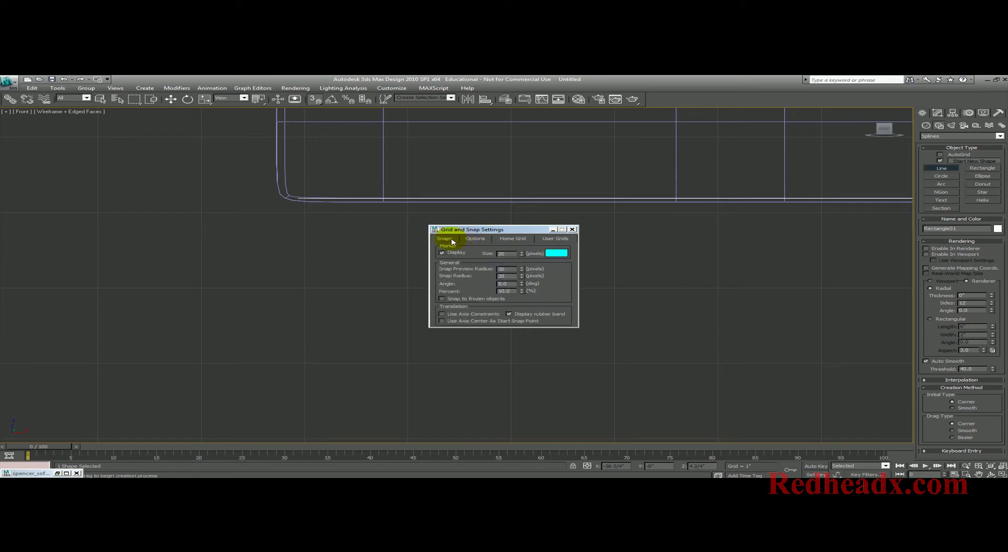
{"action": "left_click", "coordinate": [445, 239]}
{"action": "left_click", "coordinate": [571, 230]}
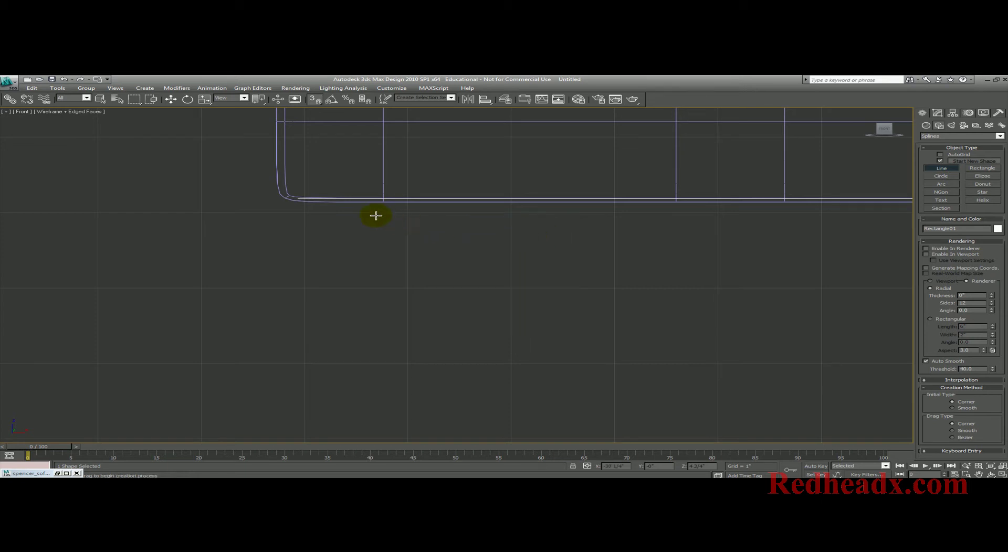
{"action": "middle_click_drag", "start_coordinate": [378, 204], "coordinate": [421, 212]}
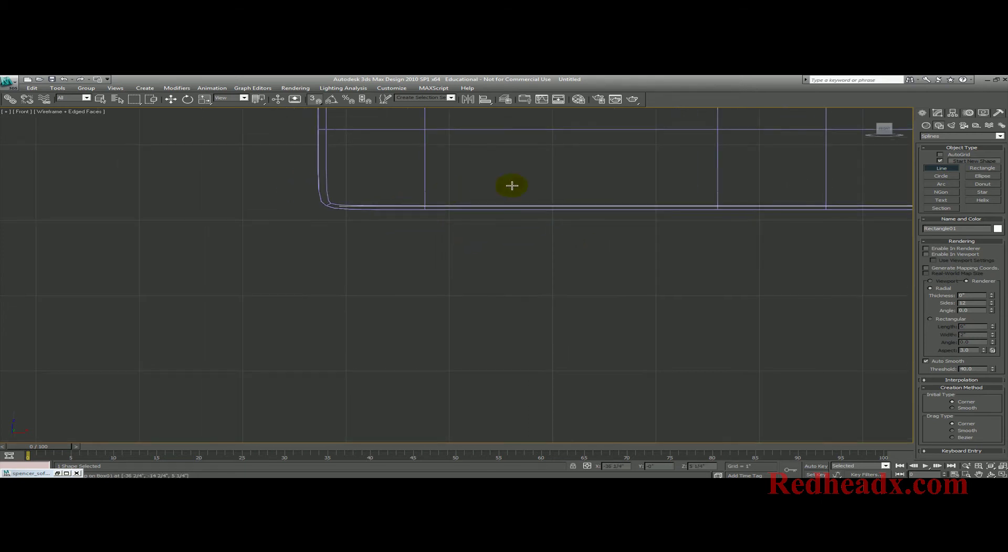
Leave the line command and isolate the rectangle from the rest of the sofa.
{"action": "middle_click_drag", "start_coordinate": [479, 165], "coordinate": [479, 193], "text": "alt"}
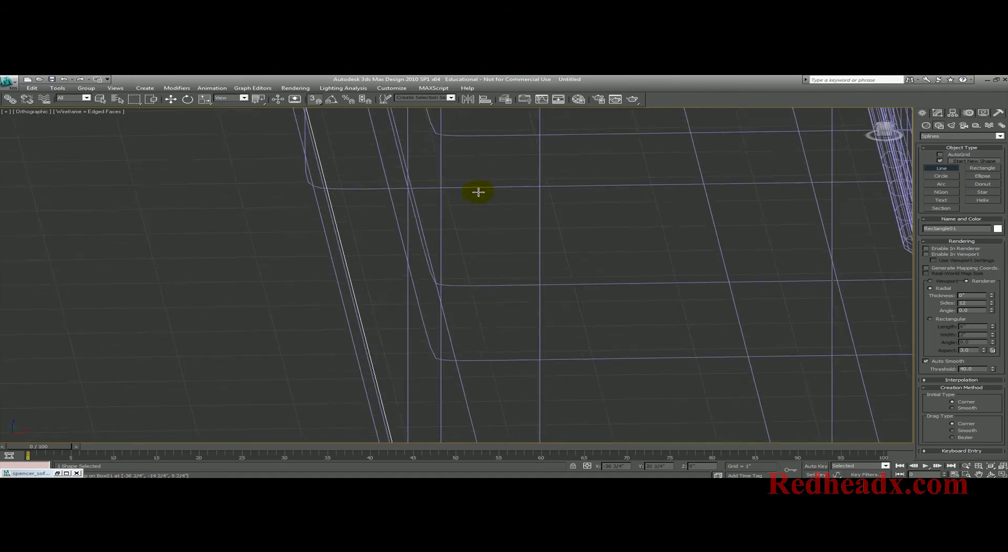
{"action": "scroll", "coordinate": [474, 180], "scroll_direction": "down", "scroll_amount": 5}
{"action": "key", "text": "w"}
{"action": "key", "text": "alt+q"}
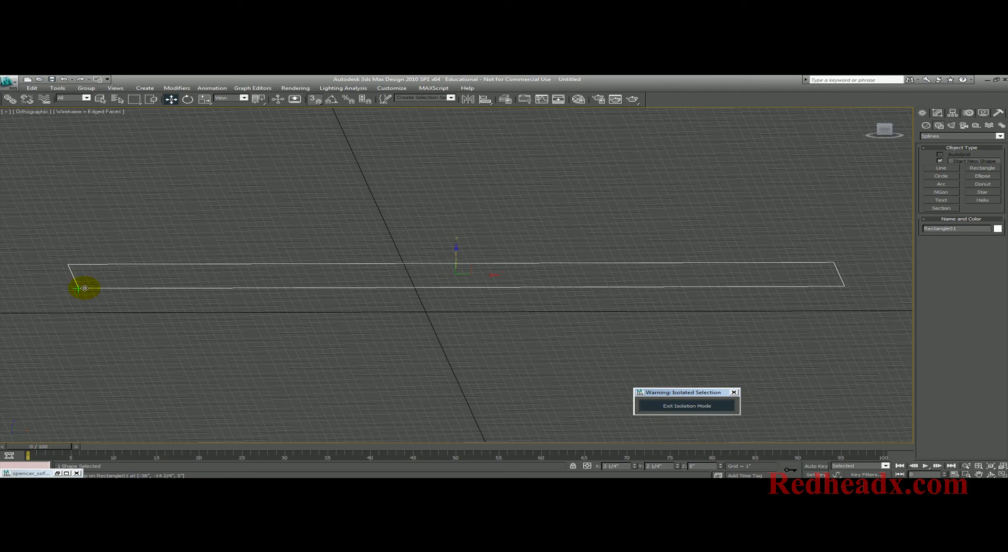
Draw a two-point line in the front view from the rectangle's left corner about 5 inches down to ground level.
{"action": "key", "text": "f"}
{"action": "middle_click_drag", "start_coordinate": [96, 290], "coordinate": [200, 297]}
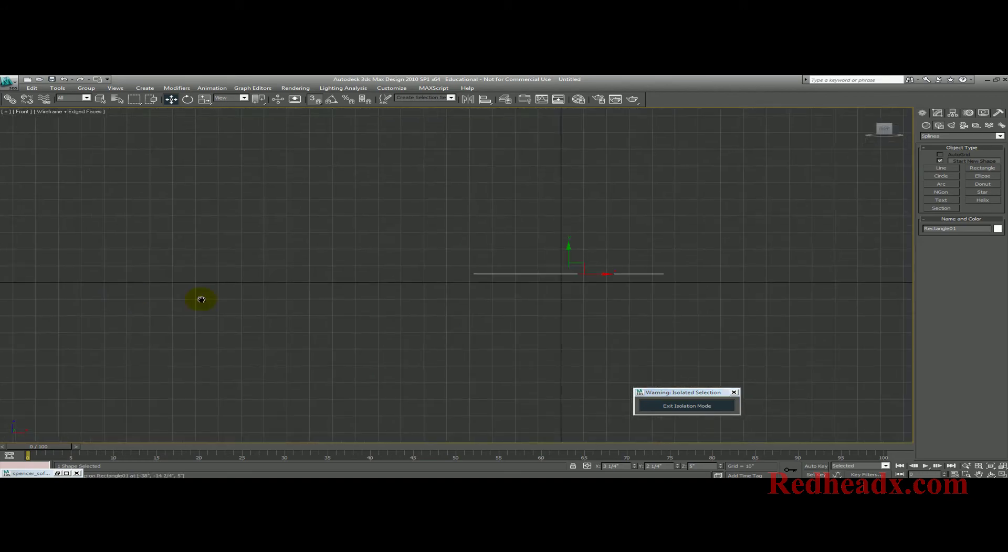
{"action": "scroll", "coordinate": [205, 298], "scroll_direction": "up", "scroll_amount": 5}
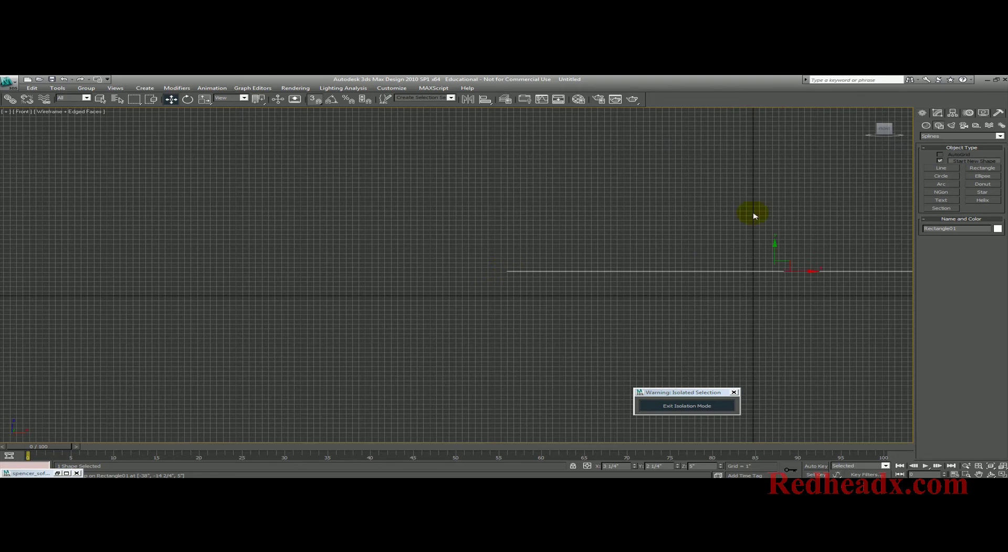
{"action": "left_click", "coordinate": [941, 168]}
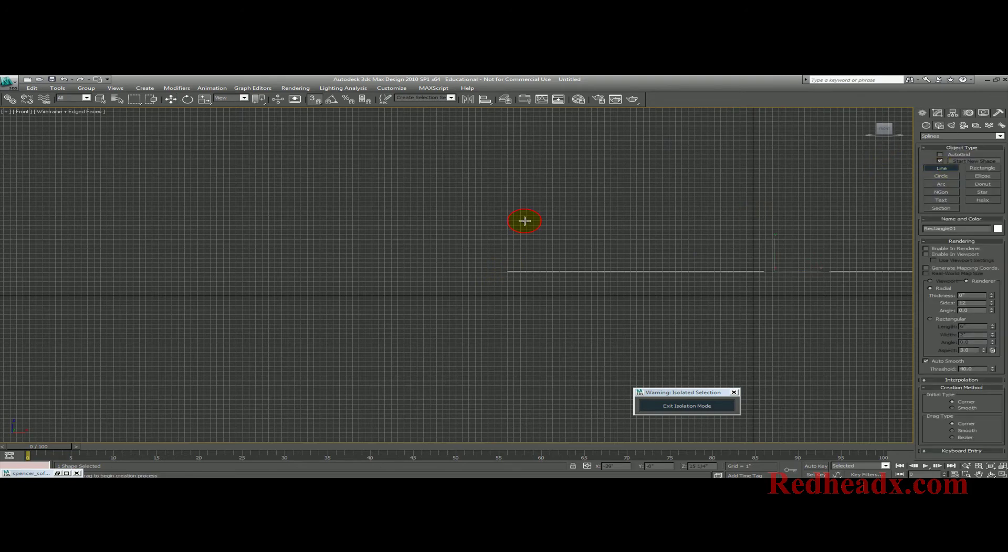
{"action": "left_click", "coordinate": [508, 272]}
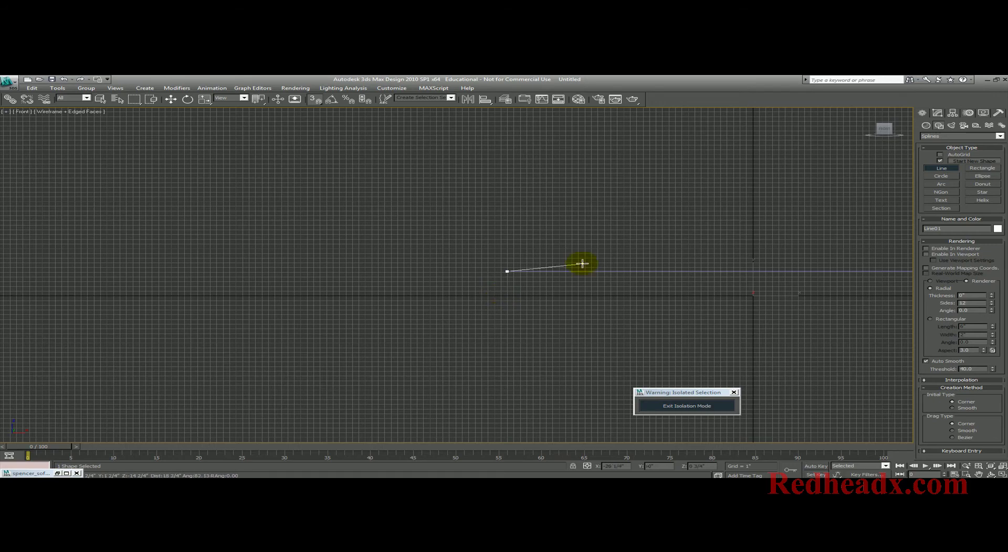
{"action": "left_click", "coordinate": [505, 297]}
{"action": "right_click", "coordinate": [548, 241]}
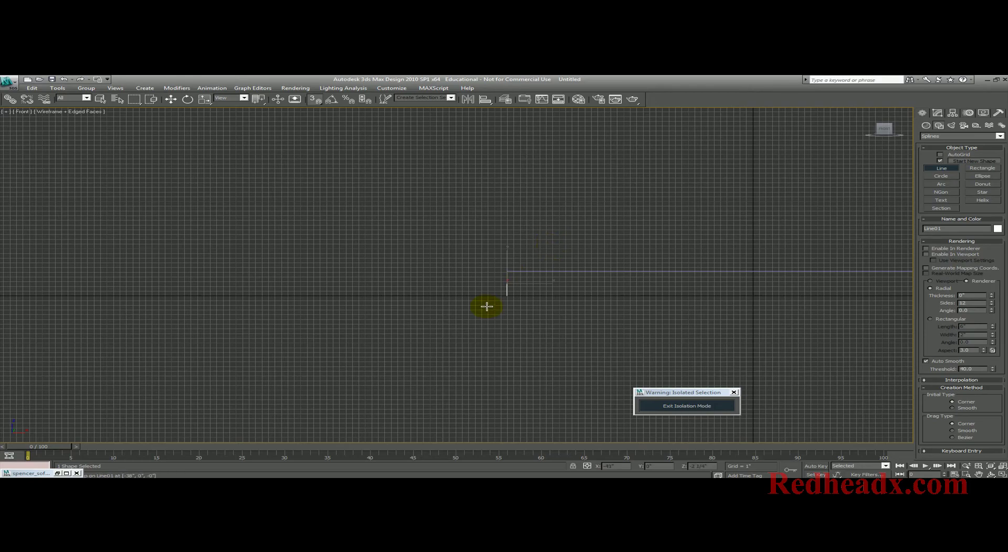
{"action": "middle_click_drag", "start_coordinate": [486, 304], "coordinate": [617, 318], "text": "alt"}
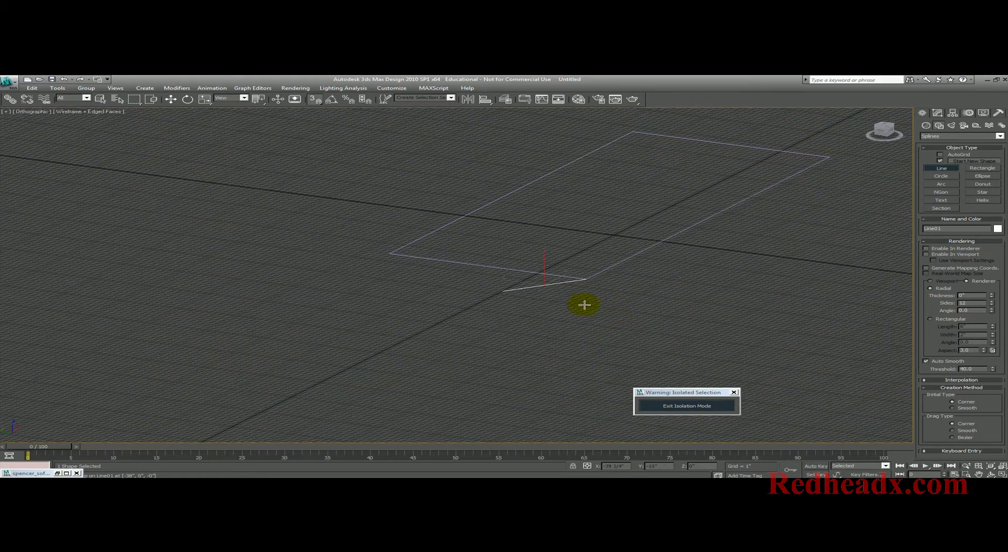
Move the line's lower vertex horizontally in the left view until it lies directly below the rectangle's front corner.
{"action": "key", "text": "l"}
{"action": "key", "text": "w"}
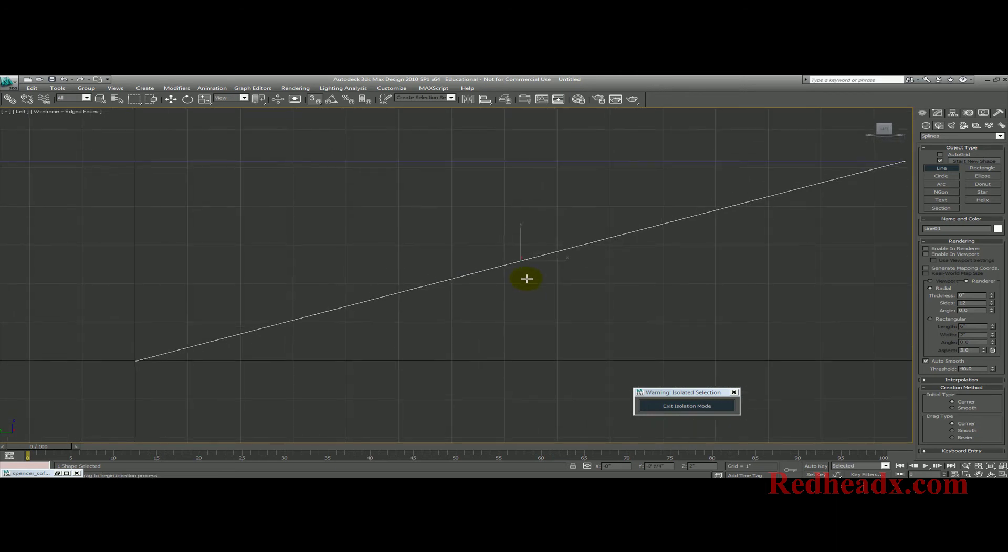
{"action": "middle_click_drag", "start_coordinate": [455, 284], "coordinate": [401, 238]}
{"action": "left_click_drag", "start_coordinate": [117, 286], "coordinate": [7, 354]}
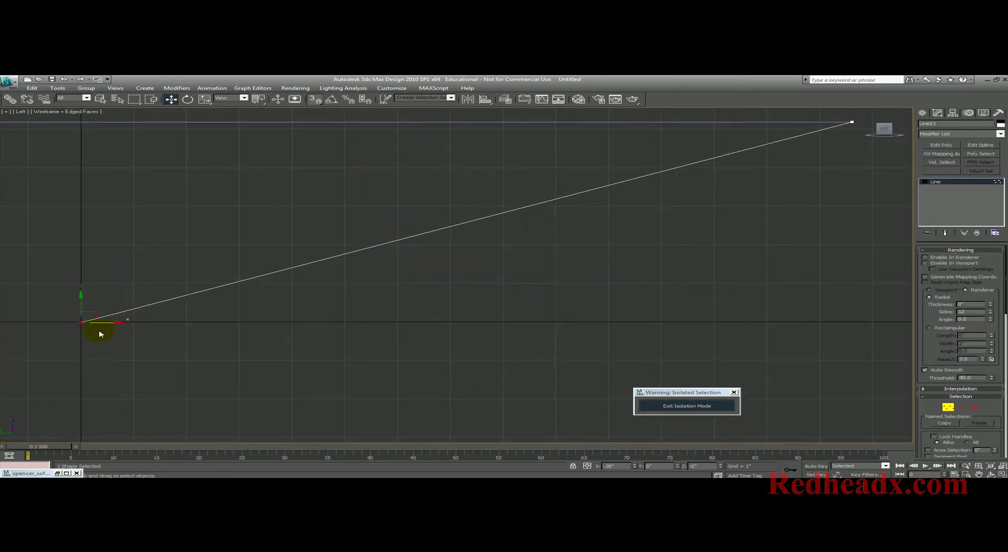
{"action": "left_click_drag", "start_coordinate": [107, 324], "coordinate": [884, 320]}
{"action": "scroll", "coordinate": [685, 286], "scroll_direction": "down", "scroll_amount": 5}
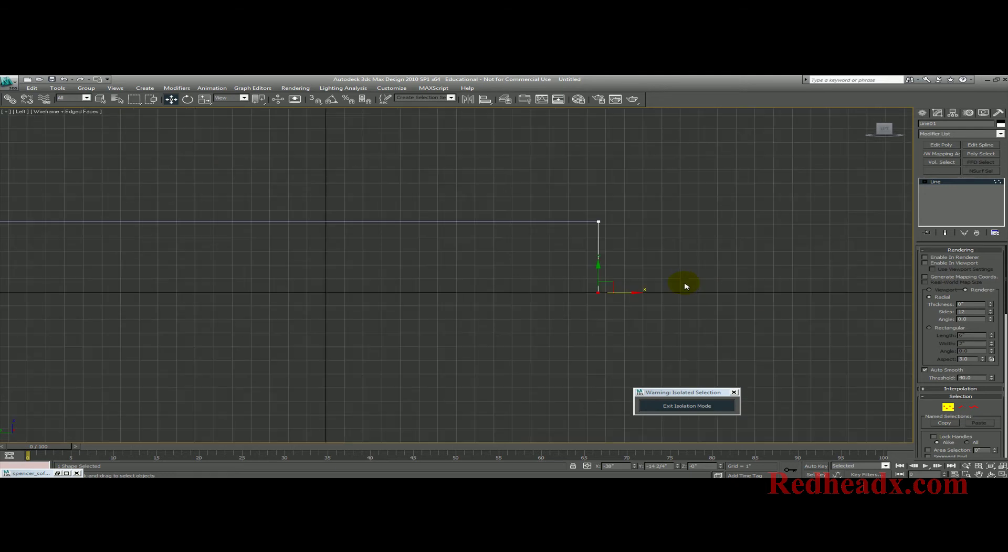
Copy the front leg line in the left view to the rectangle's rear corner as one independent copy.
{"action": "key", "text": "2"}
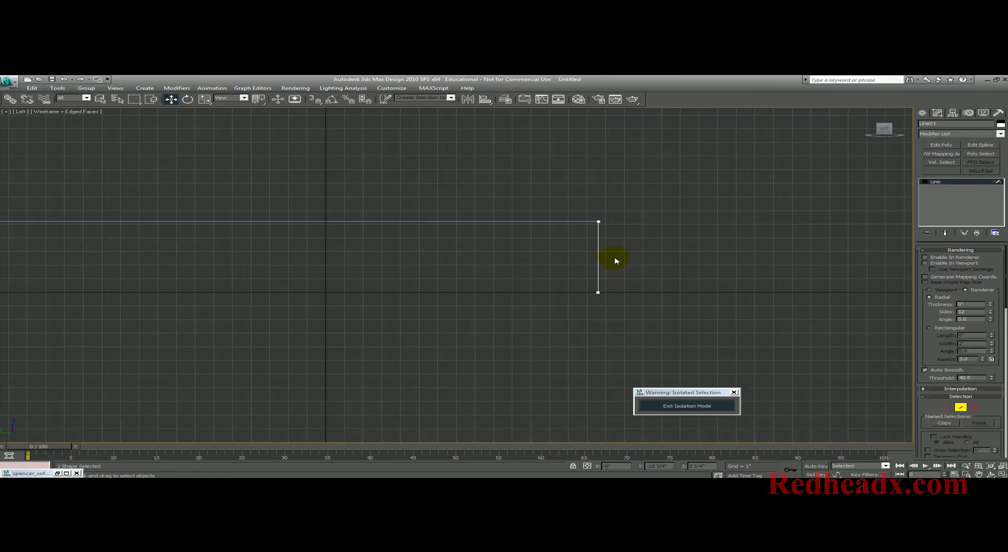
{"action": "middle_click_drag", "start_coordinate": [616, 261], "coordinate": [659, 241]}
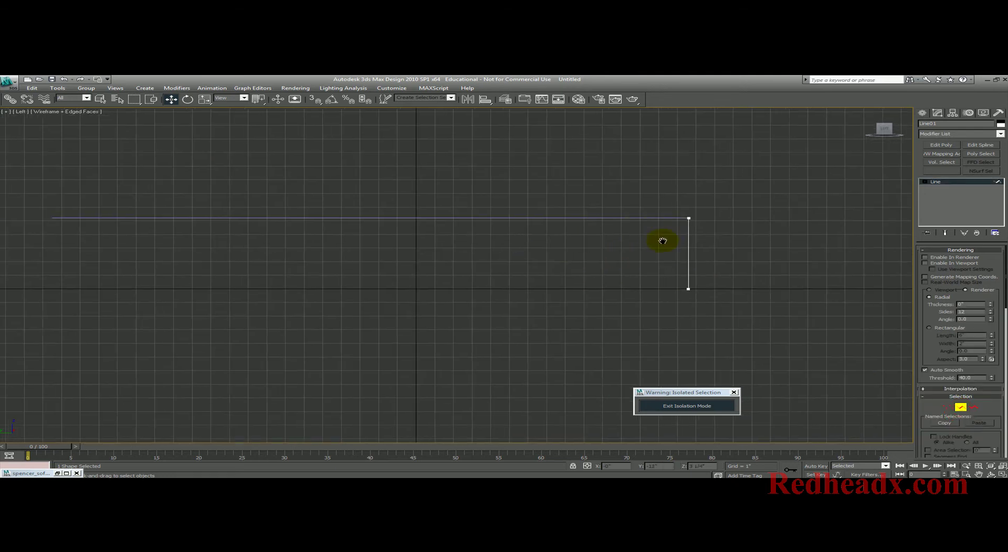
{"action": "left_click", "coordinate": [961, 407]}
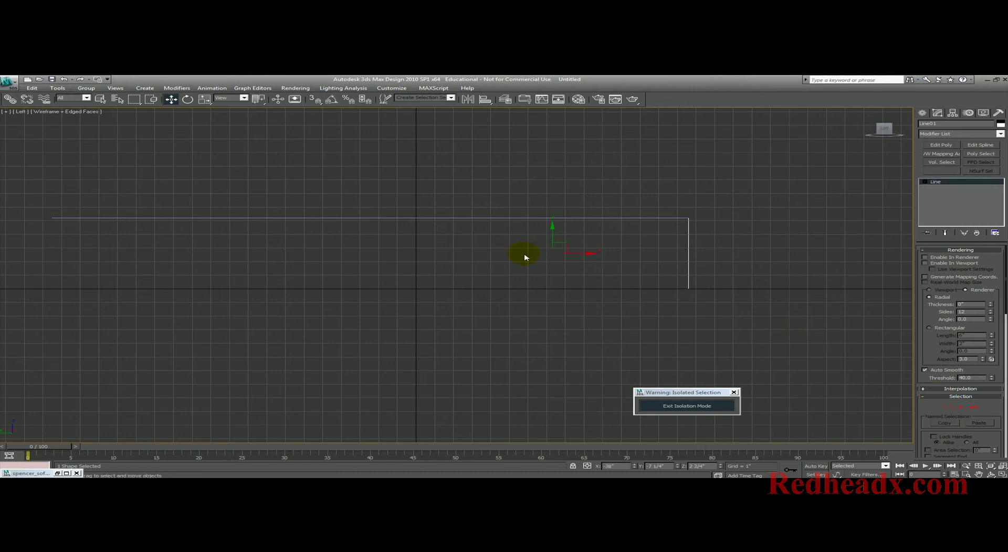
{"action": "middle_click_drag", "start_coordinate": [525, 257], "coordinate": [699, 260]}
{"action": "mouse_move", "coordinate": [734, 267]}
{"action": "left_mouse_down", "text": "shift"}
{"action": "mouse_move", "coordinate": [34, 244]}
{"action": "mouse_move", "coordinate": [100, 247]}
{"action": "left_mouse_up", "text": "shift"}
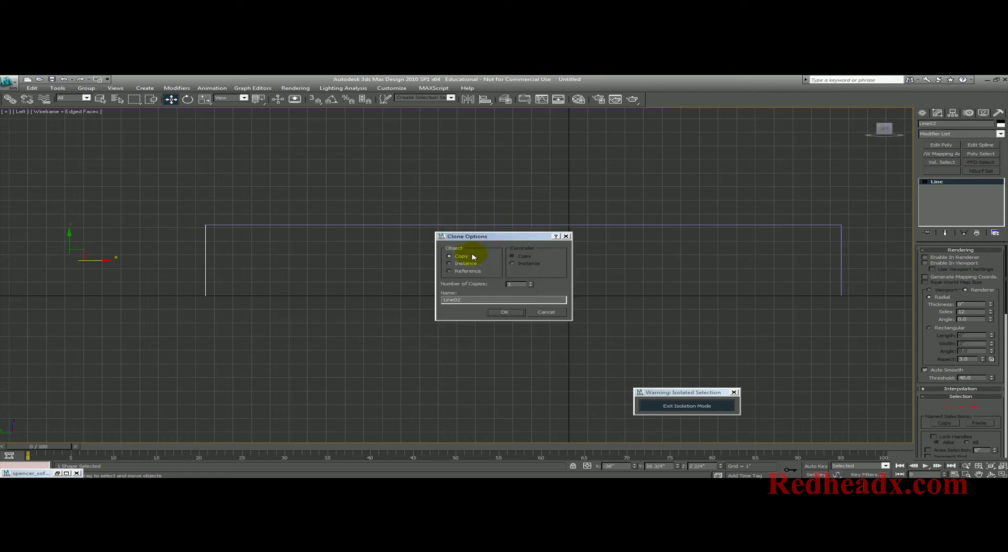
{"action": "left_click", "coordinate": [500, 313]}
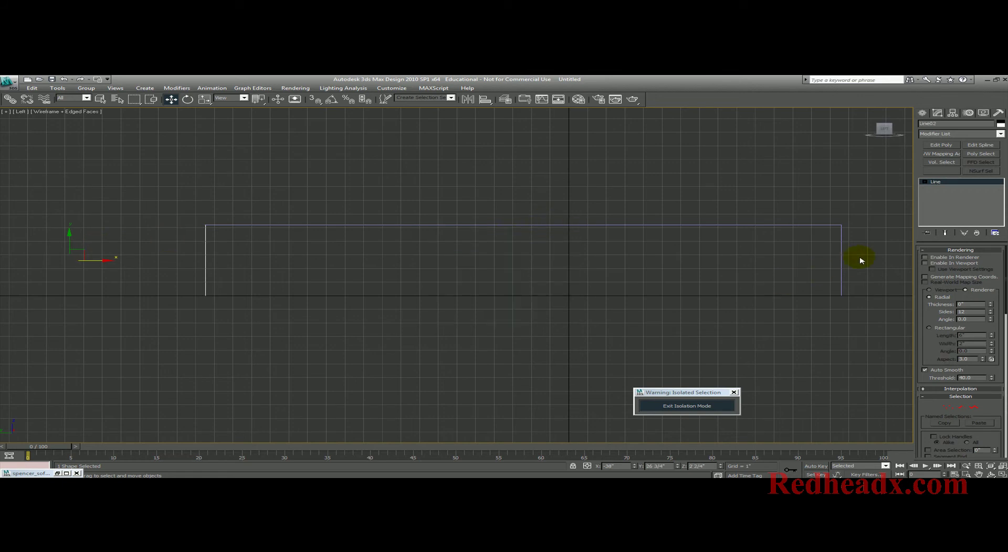
Select both leg lines and copy them along X in the top view onto the rectangle's opposite short side.
{"action": "mouse_move", "coordinate": [888, 258]}
{"action": "left_mouse_down"}
{"action": "mouse_move", "coordinate": [414, 292]}
{"action": "mouse_move", "coordinate": [153, 263]}
{"action": "left_mouse_up"}
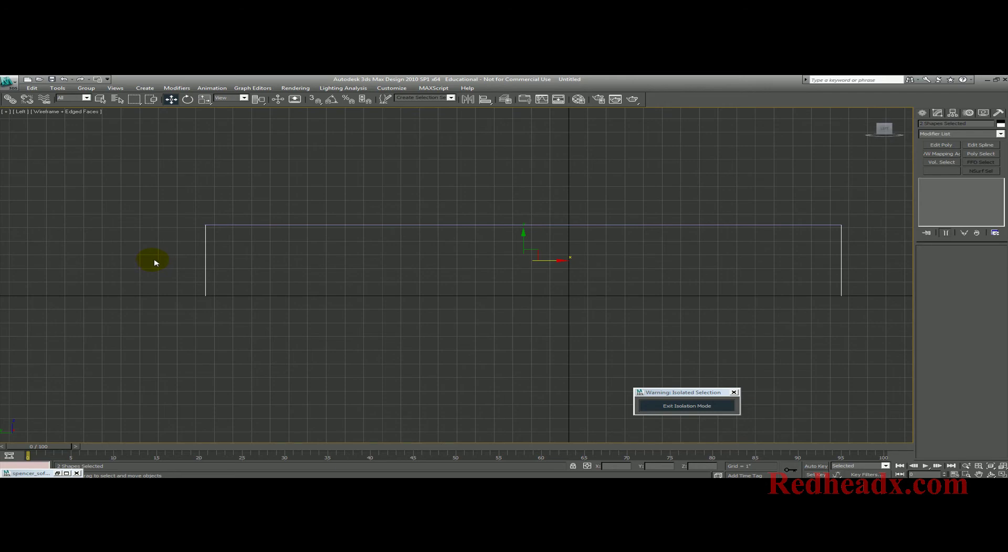
{"action": "key", "text": "t"}
{"action": "middle_click_drag", "start_coordinate": [294, 245], "coordinate": [287, 243]}
{"action": "key", "text": "z"}
{"action": "middle_click_drag", "start_coordinate": [452, 279], "coordinate": [198, 297]}
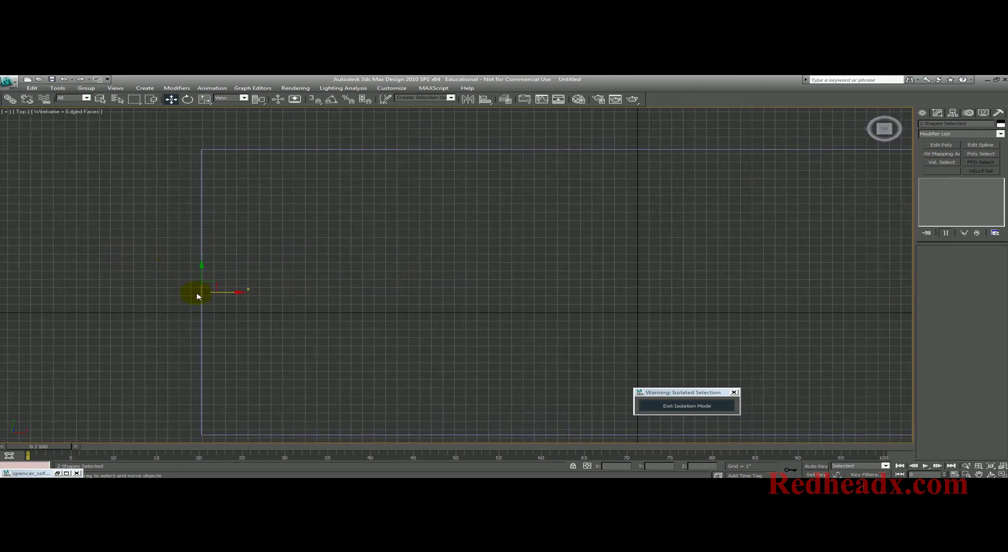
{"action": "scroll", "coordinate": [318, 264], "scroll_direction": "down", "scroll_amount": 3}
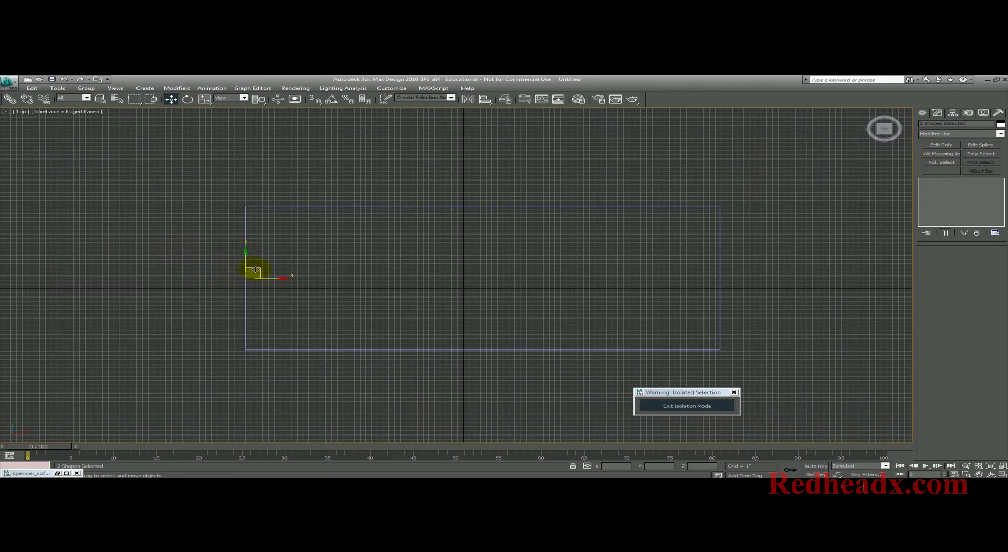
{"action": "left_click_drag", "start_coordinate": [274, 278], "coordinate": [634, 284]}
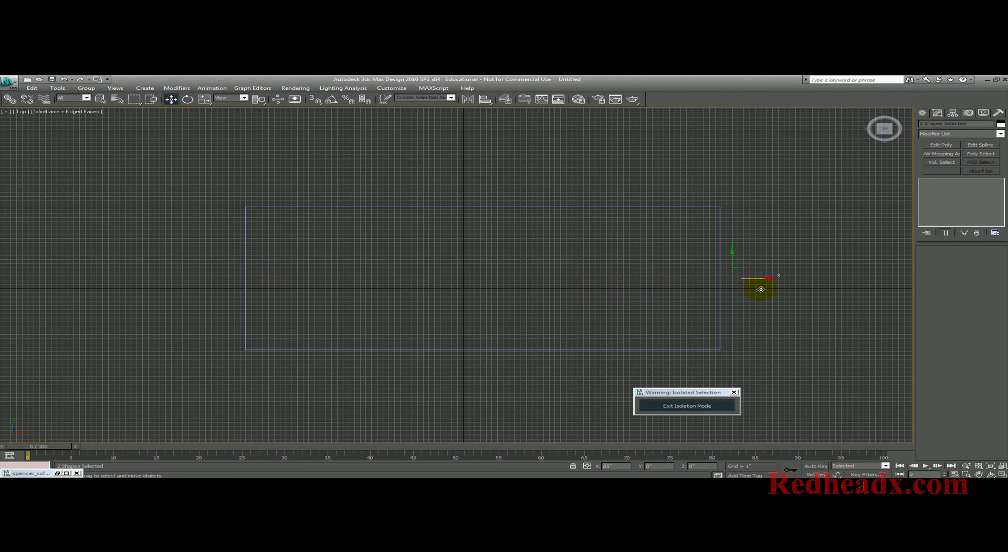
{"action": "left_click_drag", "start_coordinate": [761, 289], "coordinate": [740, 290]}
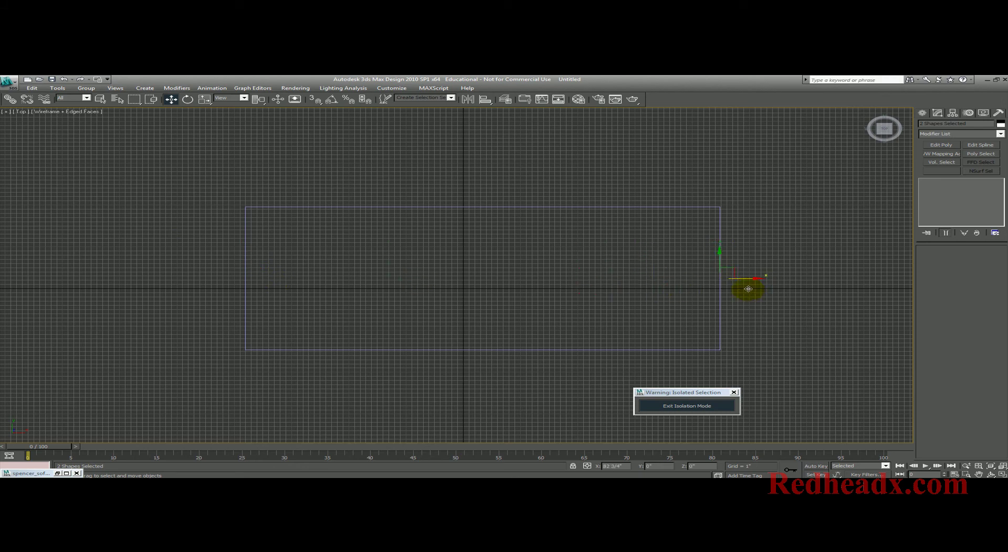
{"action": "left_click_drag", "start_coordinate": [748, 289], "coordinate": [749, 290], "text": "shift"}
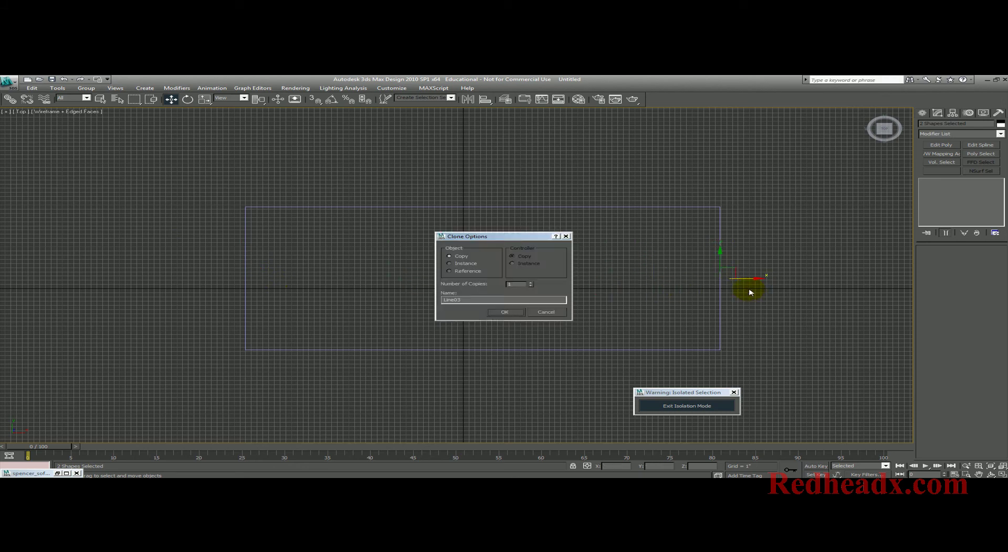
{"action": "left_click", "coordinate": [502, 313]}
Attach the base rectangle and the three other leg lines to one leg line, forming a single spline shape.
{"action": "middle_click_drag", "start_coordinate": [538, 317], "coordinate": [489, 294]}
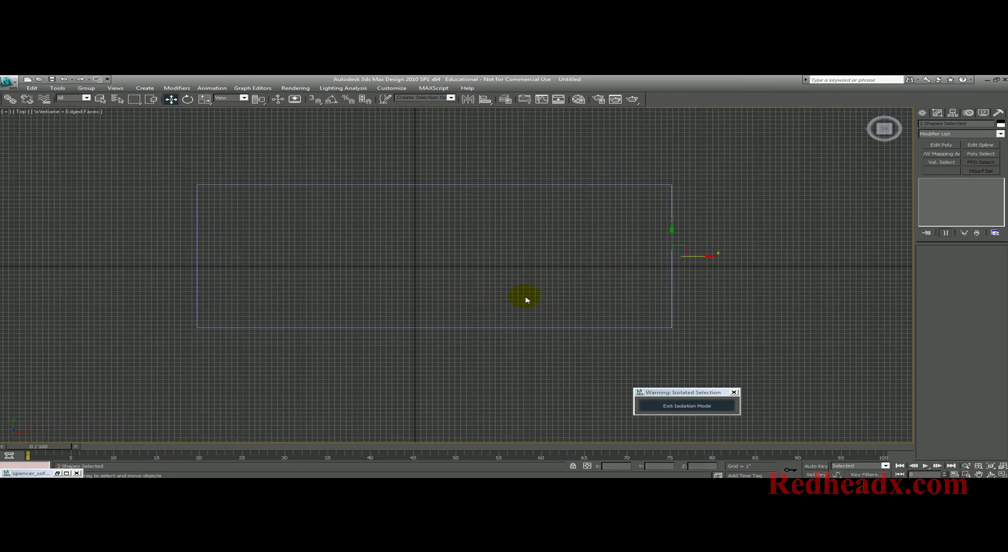
{"action": "mouse_move", "coordinate": [567, 308]}
{"action": "middle_mouse_down", "text": "alt"}
{"action": "mouse_move", "coordinate": [496, 260]}
{"action": "mouse_move", "coordinate": [547, 246]}
{"action": "middle_mouse_up", "text": "alt"}
{"action": "left_click", "coordinate": [796, 187]}
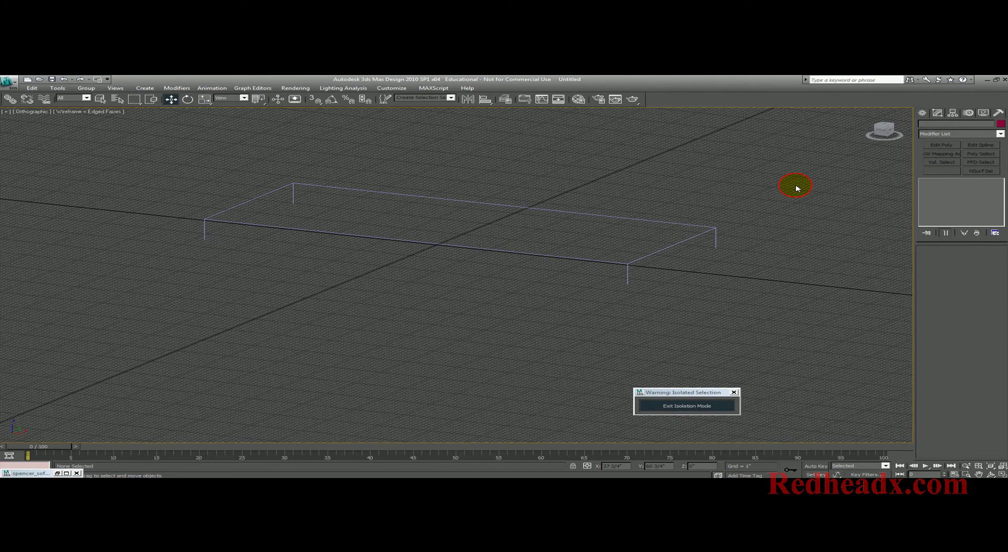
{"action": "left_click", "coordinate": [716, 240]}
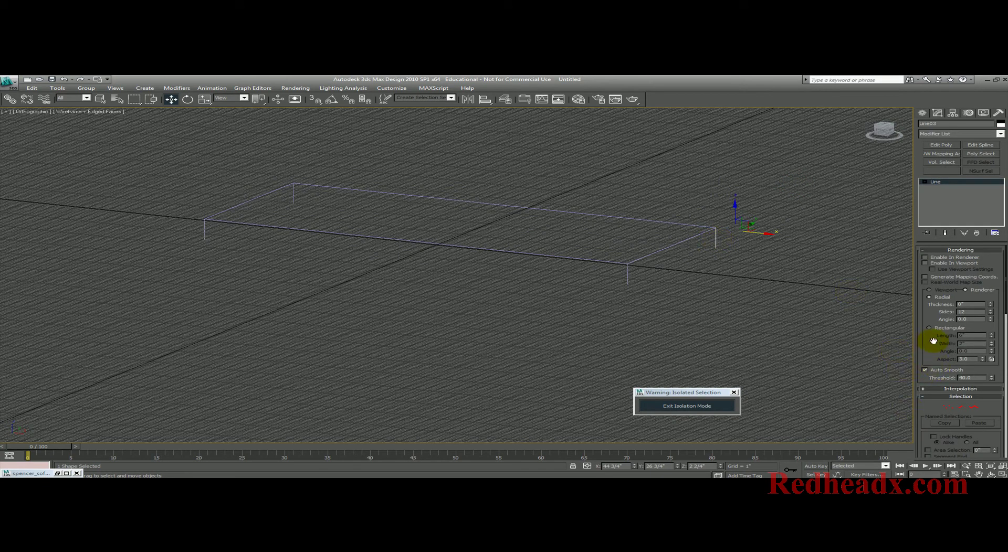
{"action": "scroll", "coordinate": [935, 340], "scroll_direction": "down", "scroll_amount": 5}
{"action": "left_click", "coordinate": [943, 390]}
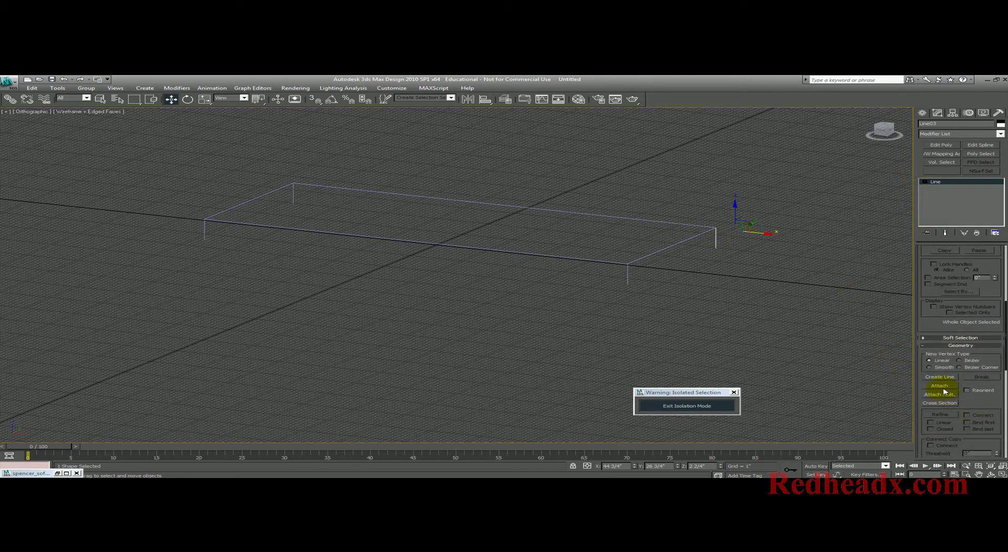
{"action": "left_click", "coordinate": [676, 243]}
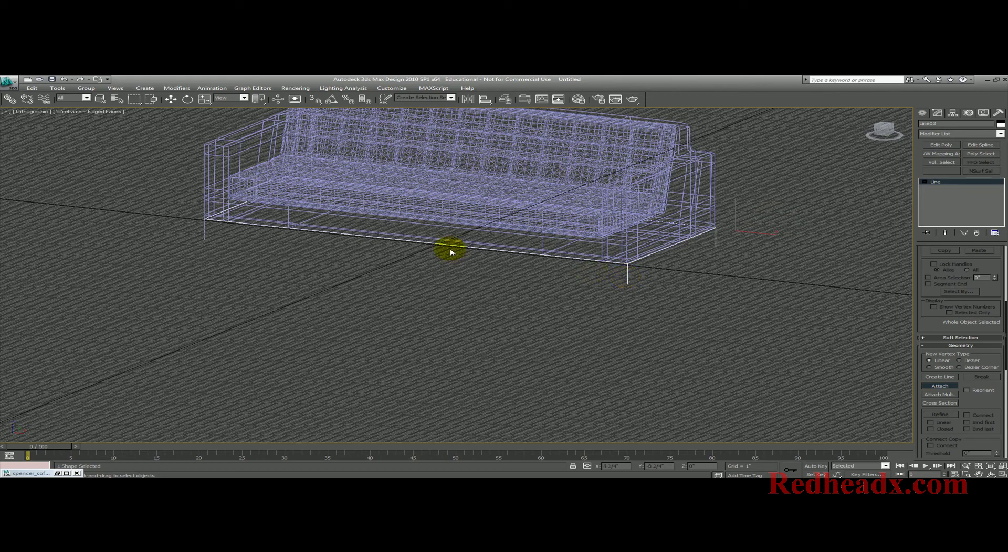
{"action": "mouse_move", "coordinate": [205, 230]}
{"action": "middle_mouse_down", "text": "alt"}
{"action": "mouse_move", "coordinate": [266, 235]}
{"action": "mouse_move", "coordinate": [207, 242]}
{"action": "middle_mouse_up", "text": "alt"}
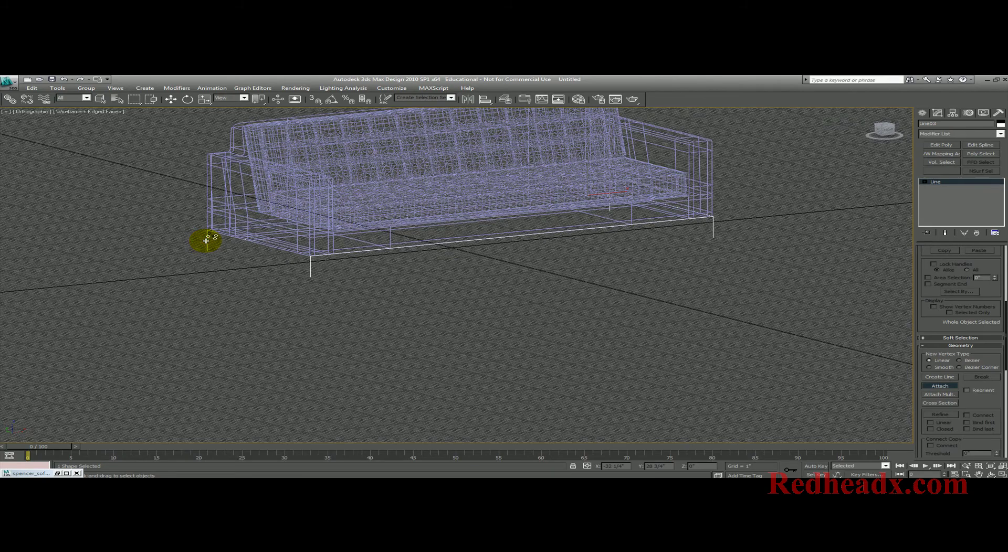
{"action": "middle_click_drag", "start_coordinate": [508, 292], "coordinate": [527, 282], "text": "alt"}
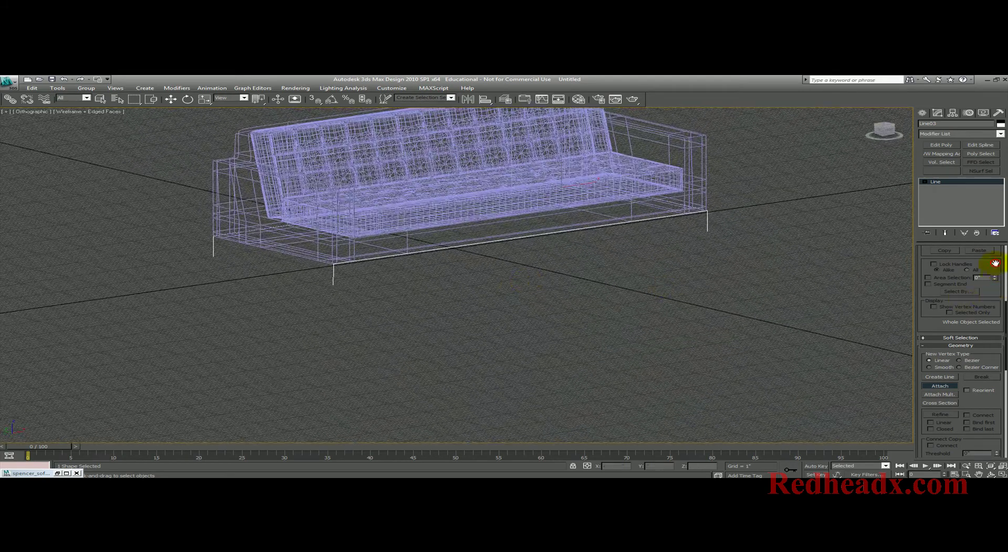
{"action": "left_click_drag", "start_coordinate": [994, 265], "coordinate": [992, 438]}
{"action": "left_click", "coordinate": [940, 390]}
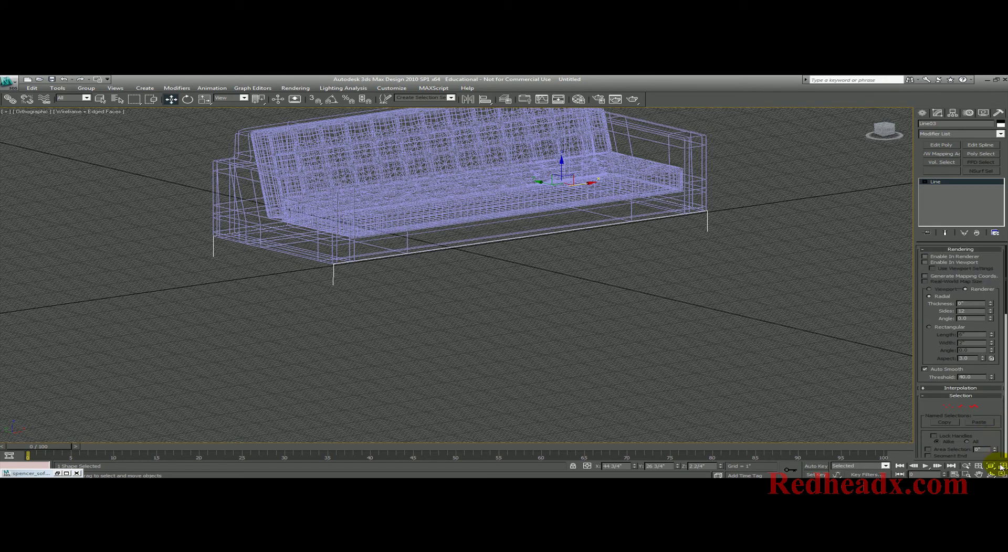
Give the base spline a rectangular cross-section enabled in renderer and viewport, and display the sofa shaded.
{"action": "left_click", "coordinate": [929, 327]}
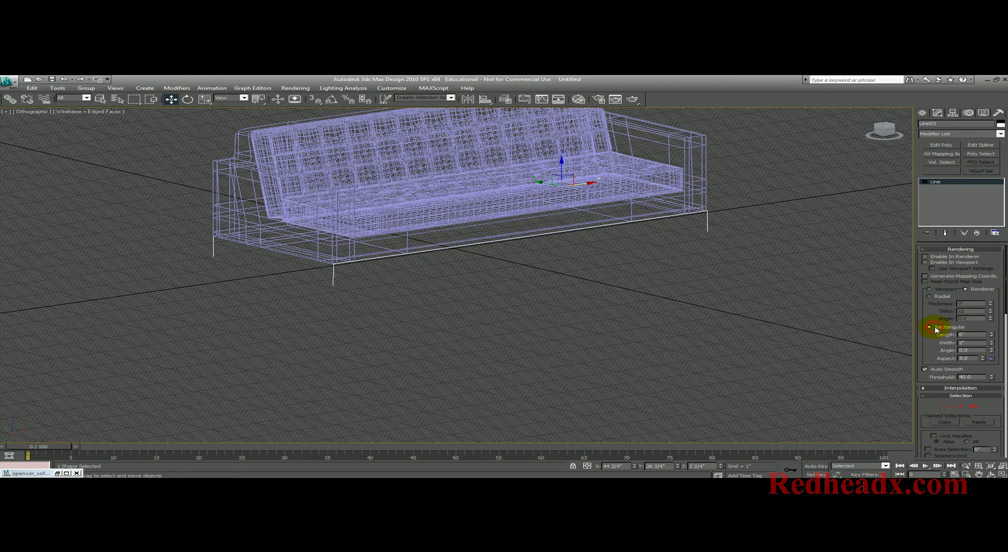
{"action": "left_click", "coordinate": [933, 262]}
{"action": "key", "text": "F3"}
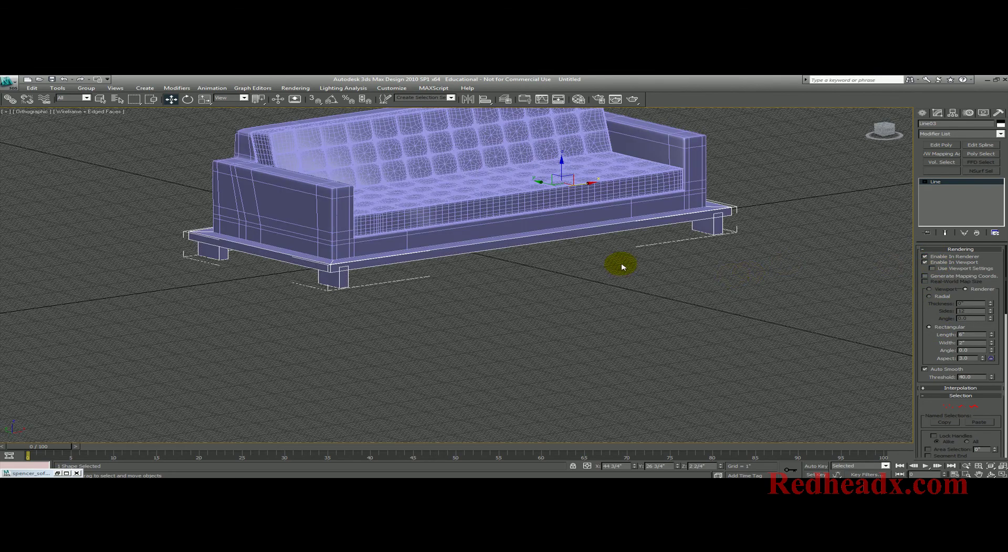
{"action": "scroll", "coordinate": [622, 259], "scroll_direction": "up", "scroll_amount": 5}
{"action": "scroll", "coordinate": [622, 297], "scroll_direction": "down", "scroll_amount": 1}
{"action": "scroll", "coordinate": [621, 310], "scroll_direction": "down", "scroll_amount": 2}
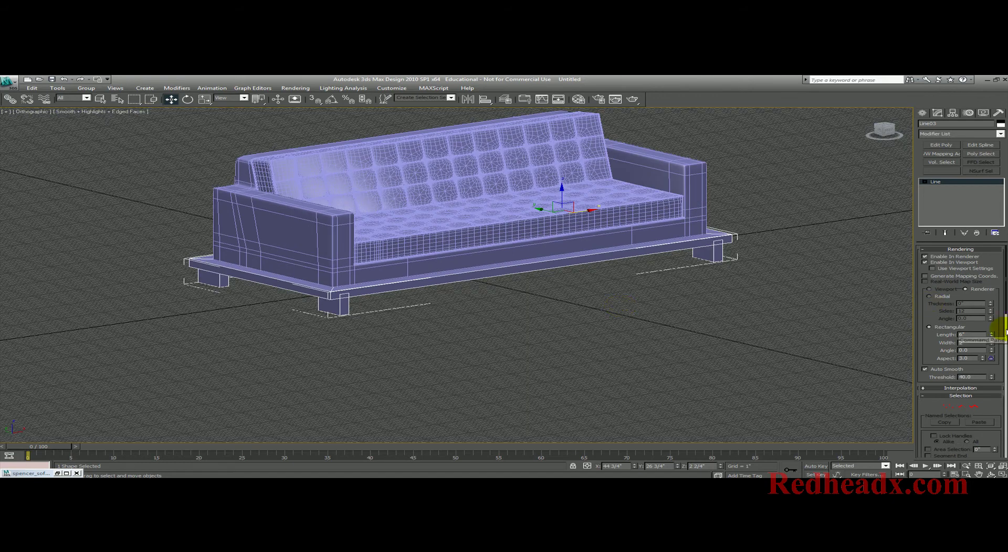
Set the base spline's rectangular cross-section to a length of 1 1/4" and a width of 1 1/4".
{"action": "left_click_drag", "start_coordinate": [993, 337], "coordinate": [986, 356]}
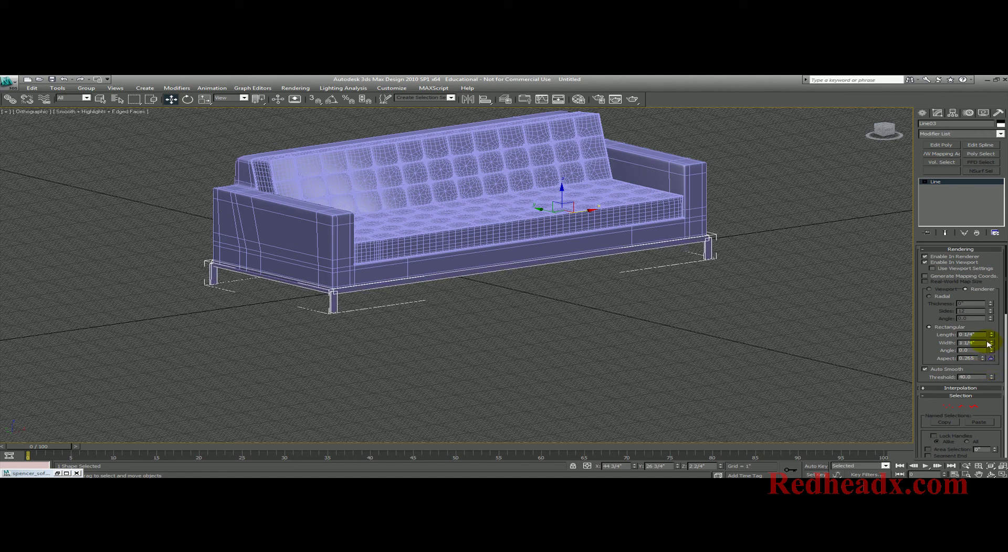
{"action": "scroll", "coordinate": [708, 298], "scroll_direction": "up", "scroll_amount": 4}
{"action": "middle_click_drag", "start_coordinate": [753, 258], "coordinate": [639, 320]}
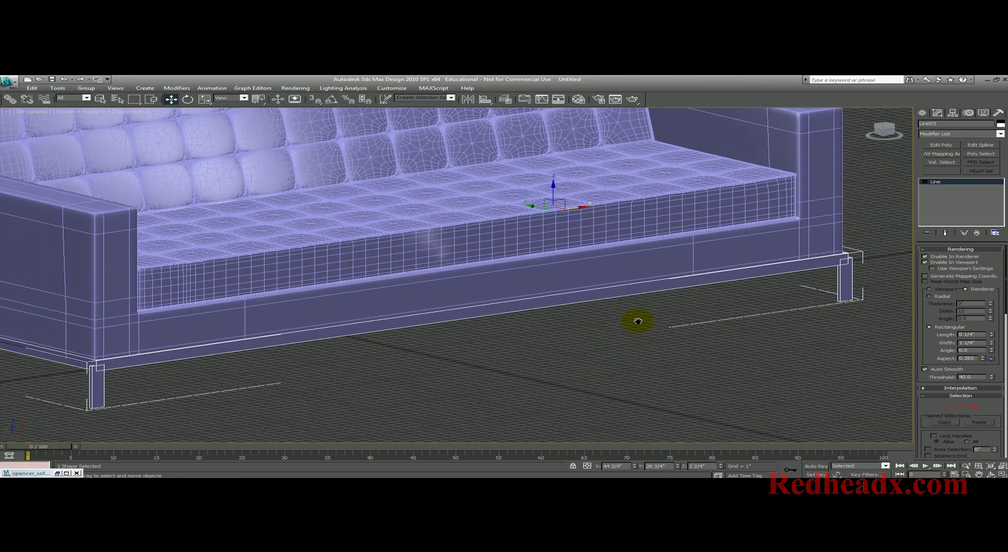
{"action": "middle_click_drag", "start_coordinate": [816, 302], "coordinate": [804, 295]}
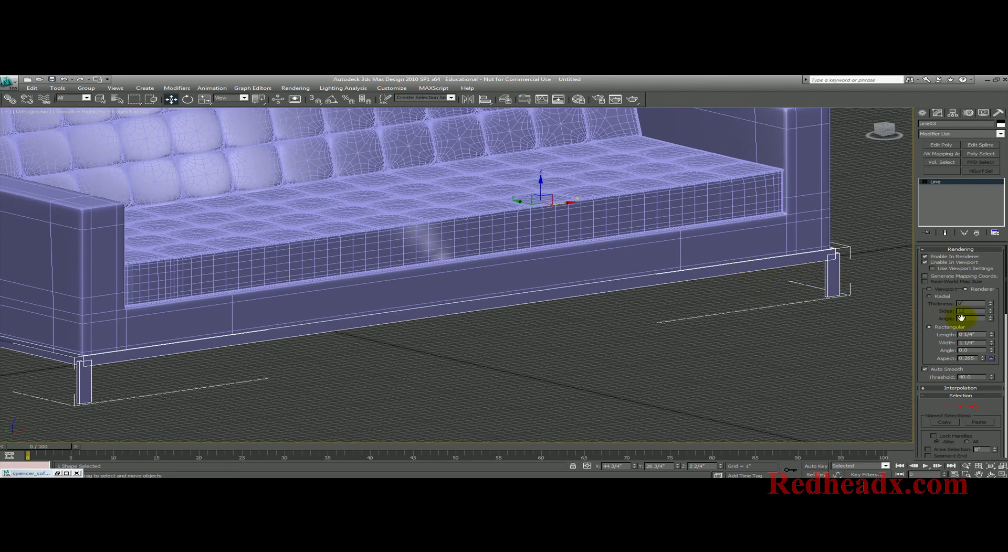
{"action": "left_click_drag", "start_coordinate": [992, 345], "coordinate": [976, 299]}
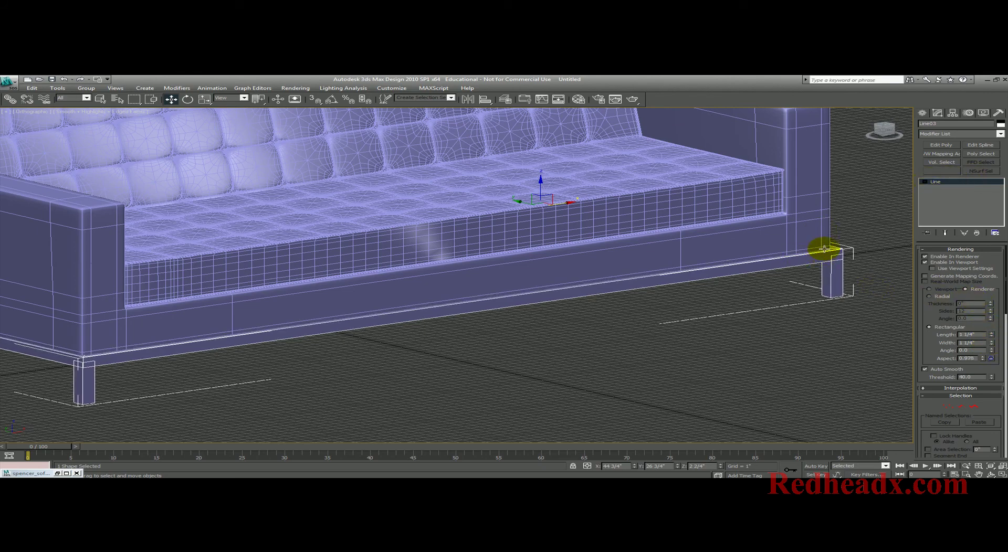
Move the base spline's long front segment about 3/4" back along Y, under the sofa frame.
{"action": "left_click", "coordinate": [961, 406]}
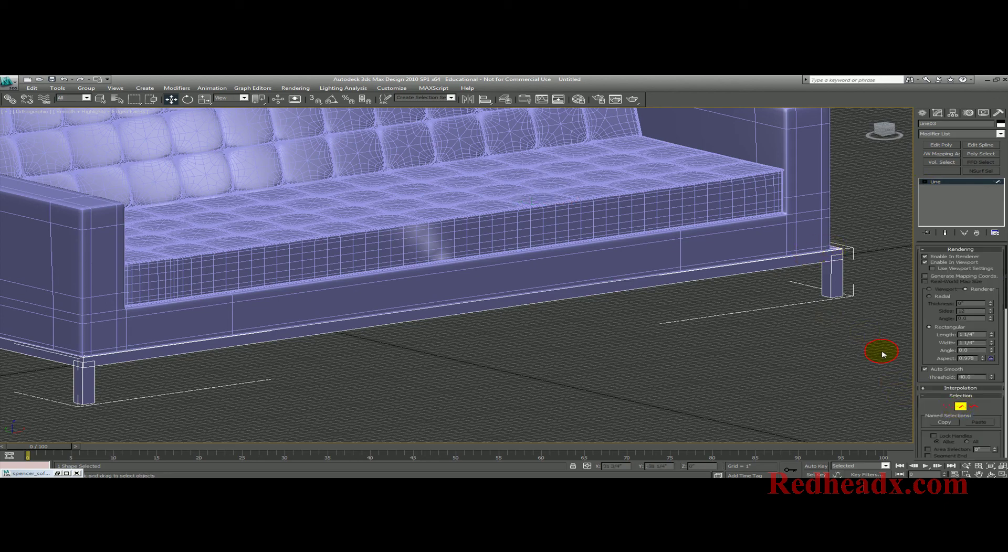
{"action": "left_click", "coordinate": [760, 263]}
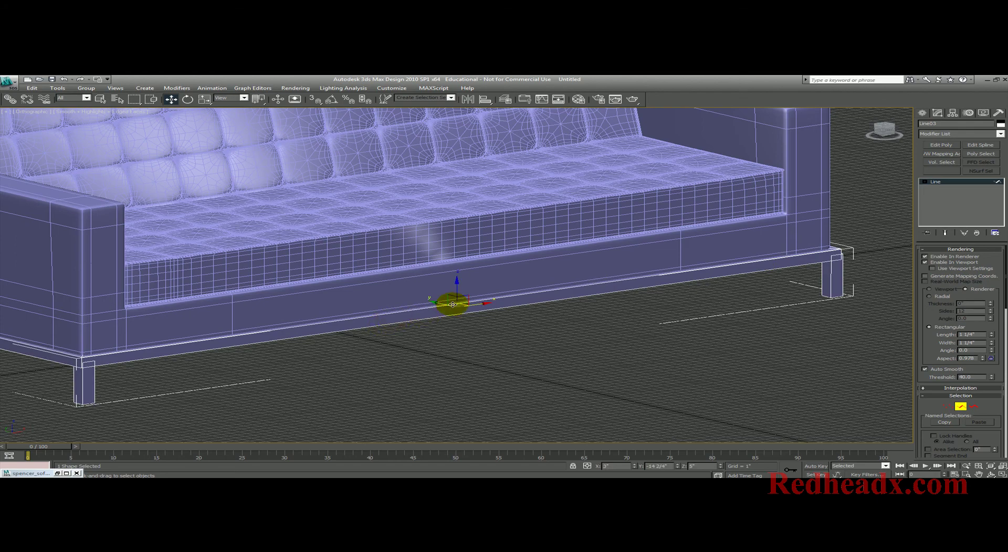
{"action": "mouse_move", "coordinate": [438, 303]}
{"action": "left_mouse_down"}
{"action": "mouse_move", "coordinate": [429, 294]}
{"action": "mouse_move", "coordinate": [439, 293]}
{"action": "left_mouse_up"}
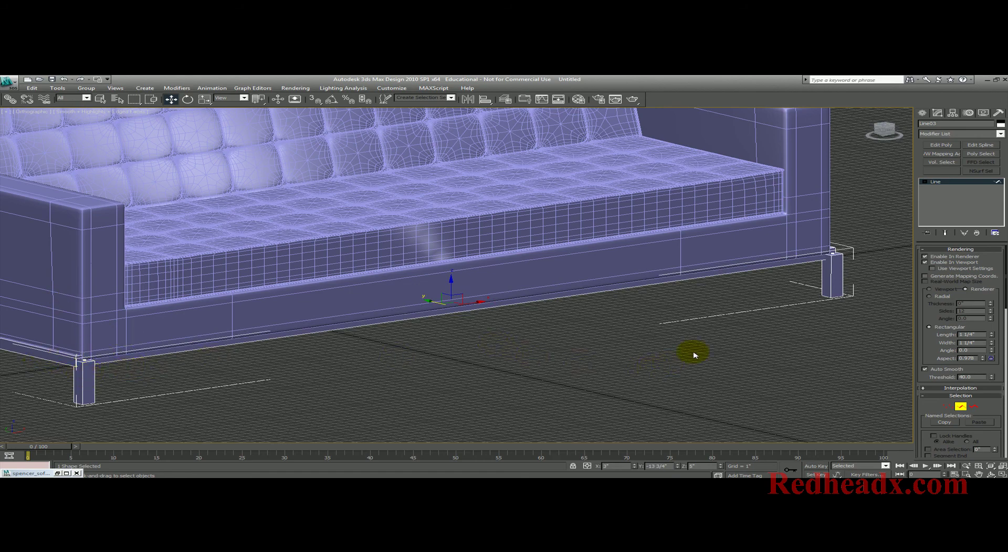
{"action": "scroll", "coordinate": [580, 325], "scroll_direction": "down", "scroll_amount": 3}
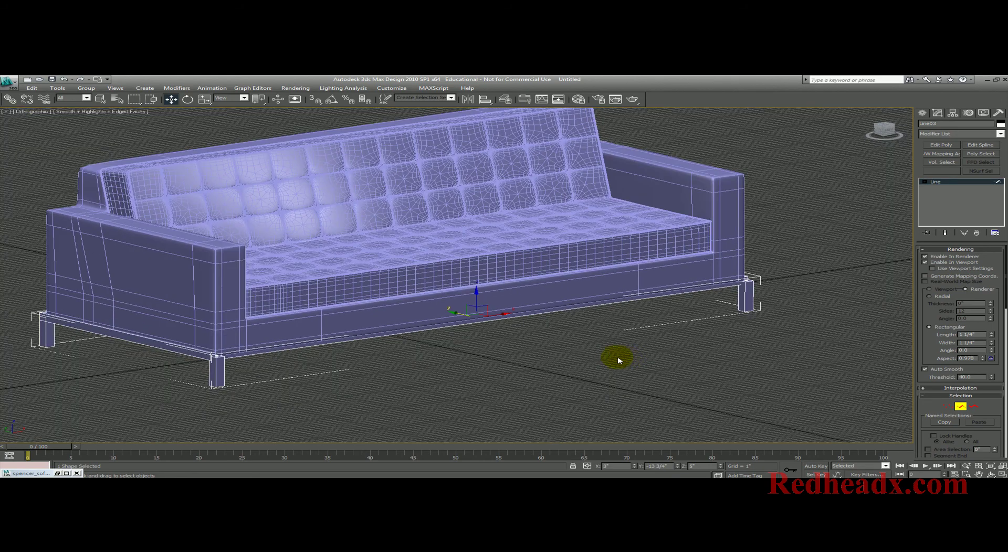